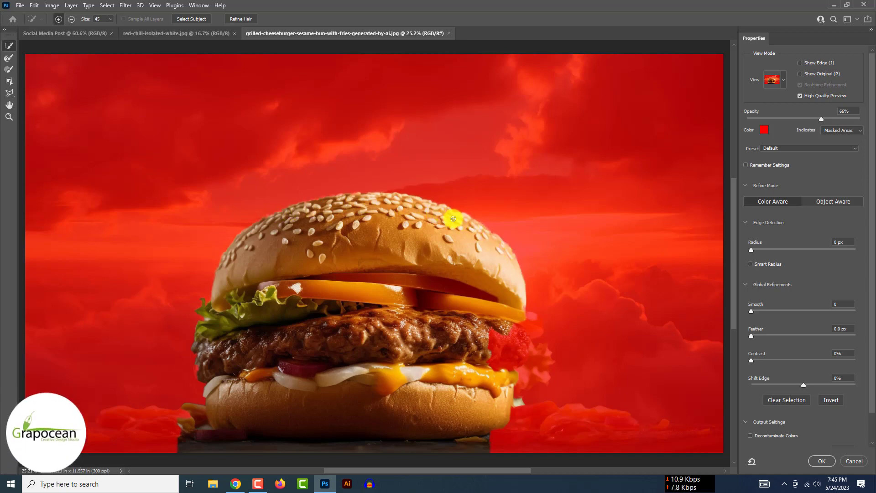
Extend the selection over the missing patty, tomato and lettuce and the fries on both sides of the burger.
{"action": "mouse_move", "coordinate": [506, 326]}
{"action": "left_mouse_down"}
{"action": "mouse_move", "coordinate": [501, 354]}
{"action": "mouse_move", "coordinate": [522, 342]}
{"action": "mouse_move", "coordinate": [519, 383]}
{"action": "mouse_move", "coordinate": [533, 335]}
{"action": "left_mouse_up"}
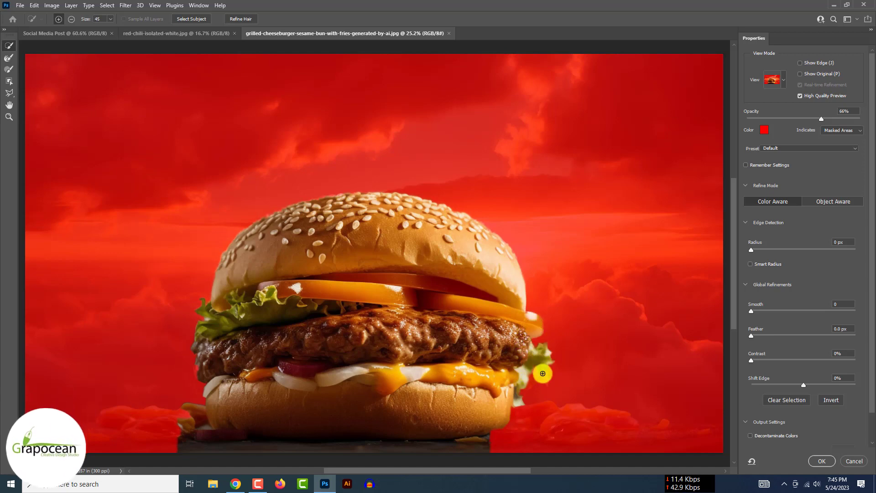
{"action": "left_click_drag", "start_coordinate": [198, 421], "coordinate": [184, 417]}
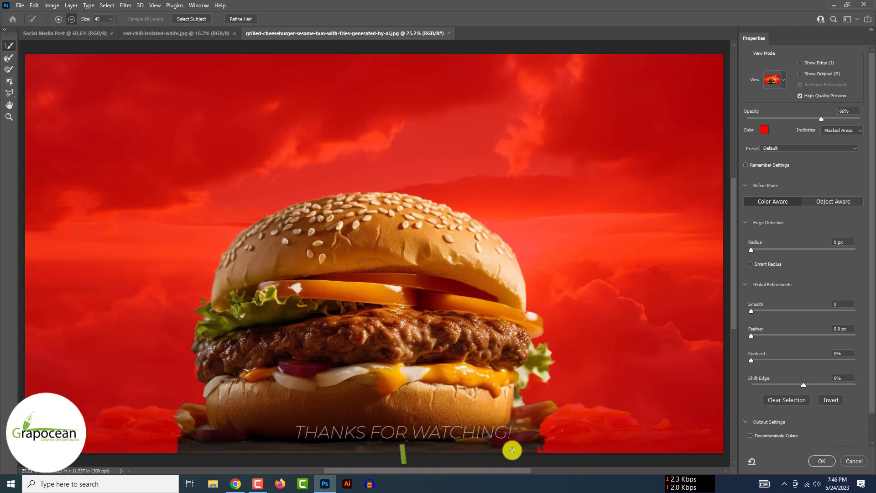
{"action": "scroll", "coordinate": [167, 445], "scroll_direction": "up", "scroll_amount": 3}
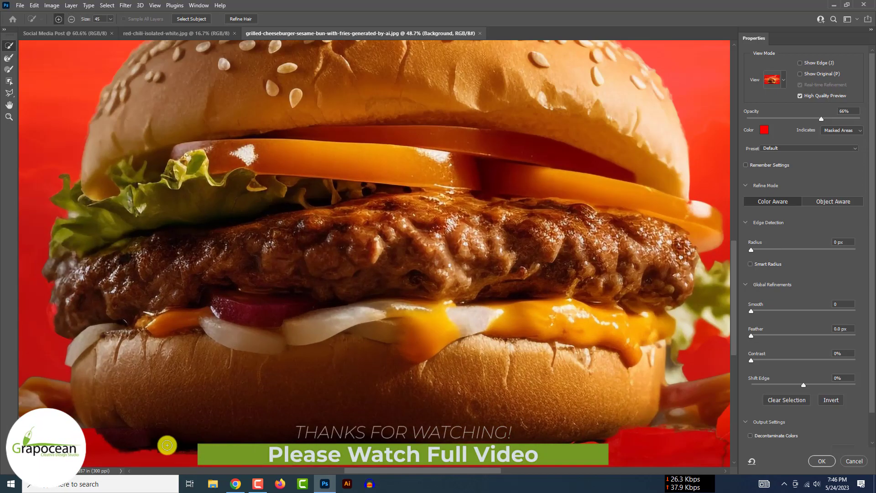
{"action": "scroll", "coordinate": [167, 445], "scroll_direction": "down", "scroll_amount": 4}
{"action": "scroll", "coordinate": [167, 445], "scroll_direction": "up", "scroll_amount": 4}
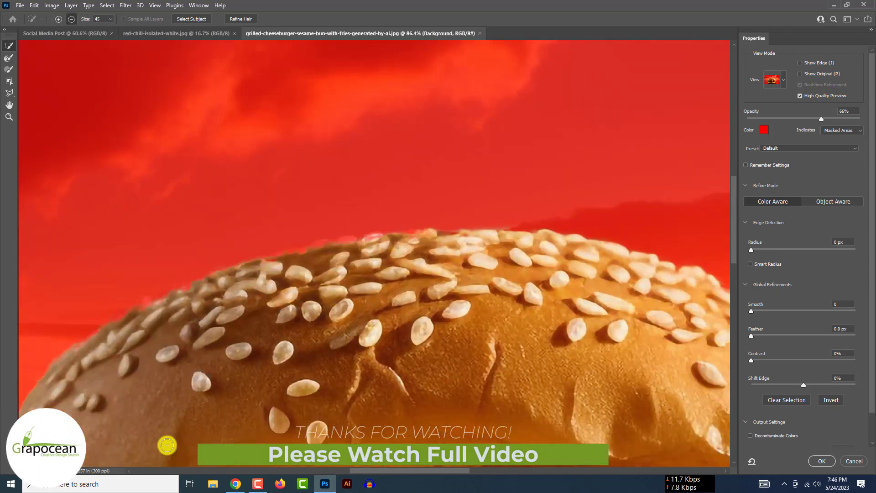
{"action": "scroll", "coordinate": [167, 446], "scroll_direction": "down", "scroll_amount": 4}
{"action": "scroll", "coordinate": [420, 407], "scroll_direction": "up", "scroll_amount": 3}
Refine the selection edge with Smooth 2, Feather 6.2 px, Contrast 40% and Shift Edge -26%, and output the masked cutout.
{"action": "left_click_drag", "start_coordinate": [752, 360], "coordinate": [810, 359]}
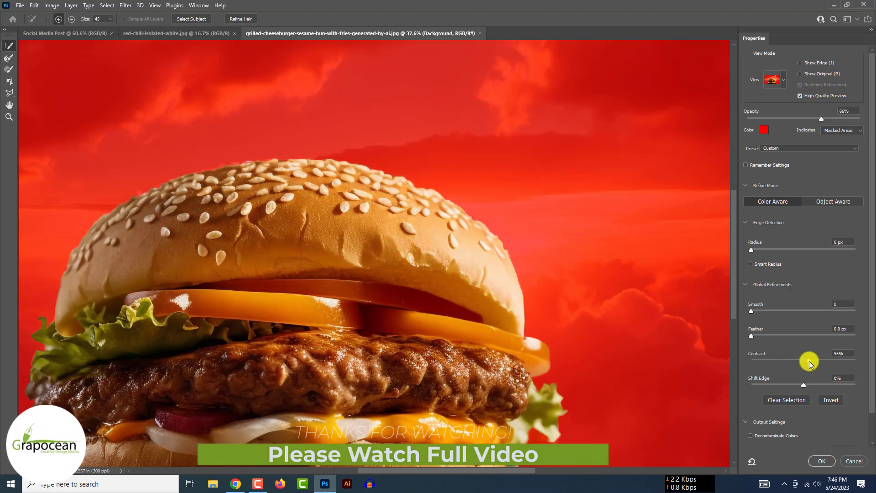
{"action": "mouse_move", "coordinate": [752, 311]}
{"action": "left_mouse_down"}
{"action": "mouse_move", "coordinate": [732, 311]}
{"action": "mouse_move", "coordinate": [753, 314]}
{"action": "left_mouse_up"}
{"action": "left_click_drag", "start_coordinate": [752, 336], "coordinate": [771, 337]}
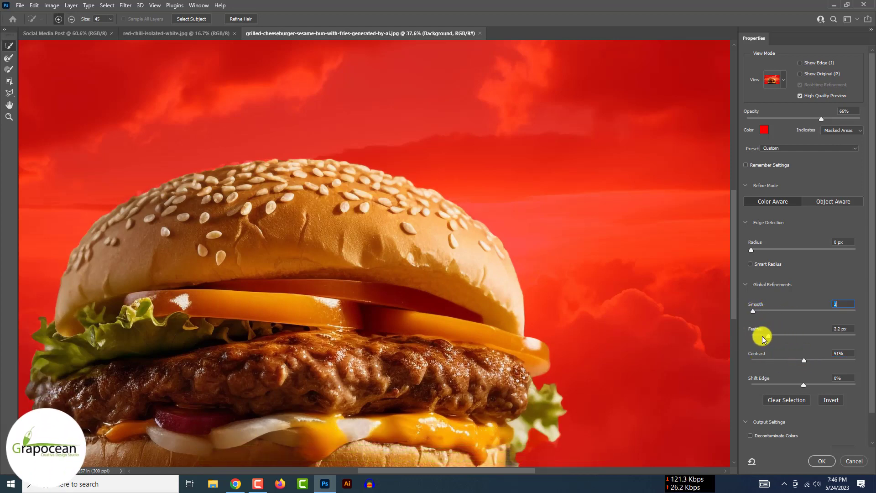
{"action": "left_click_drag", "start_coordinate": [803, 359], "coordinate": [753, 360]}
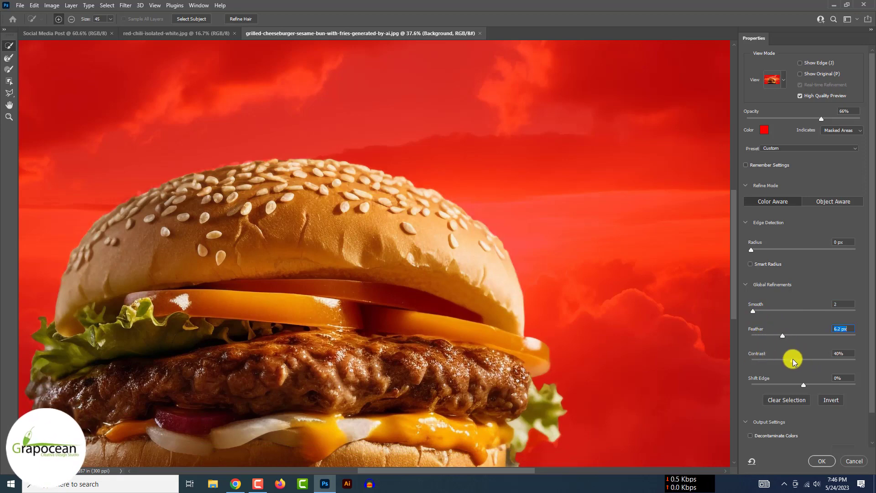
{"action": "left_click_drag", "start_coordinate": [788, 385], "coordinate": [811, 383]}
{"action": "left_click_drag", "start_coordinate": [212, 326], "coordinate": [297, 163]}
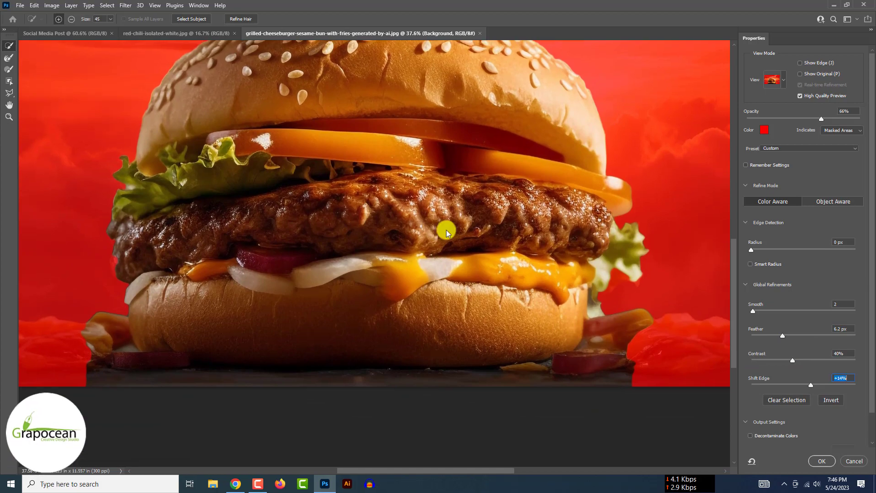
{"action": "left_click_drag", "start_coordinate": [811, 385], "coordinate": [807, 386]}
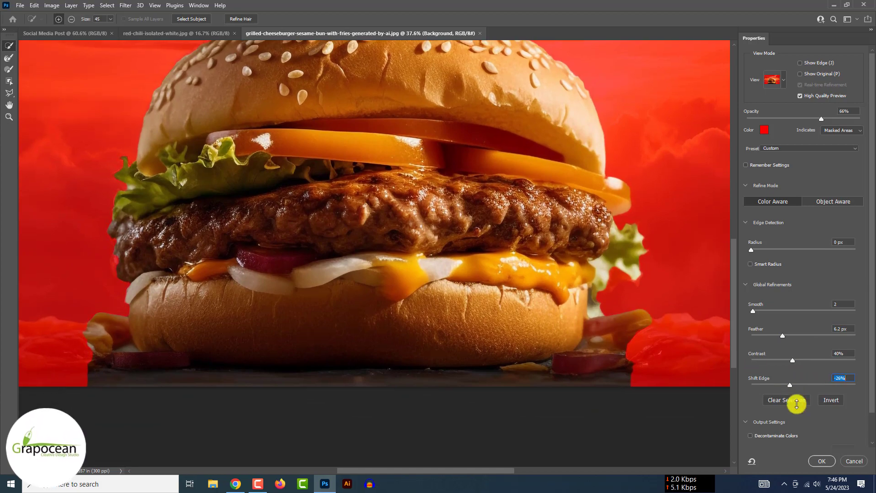
{"action": "left_click", "coordinate": [822, 461]}
{"action": "key", "text": "ctrl+0"}
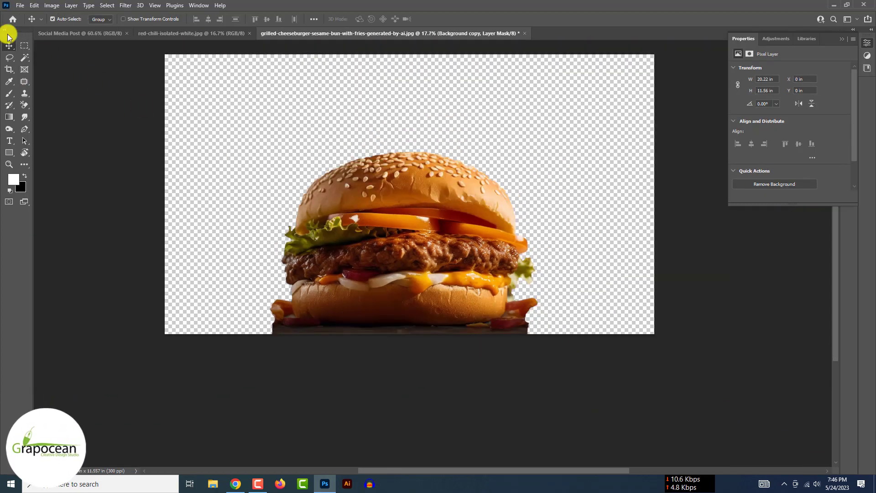
Bring the burger cutout into the Social Media Post document and convert its layer to a smart object.
{"action": "left_click_drag", "start_coordinate": [449, 304], "coordinate": [81, 34]}
{"action": "double_click", "coordinate": [843, 41]}
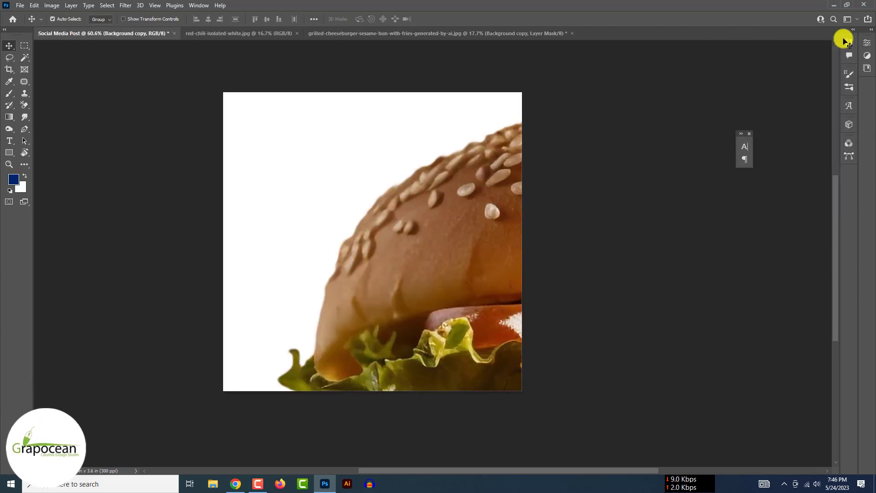
{"action": "left_click", "coordinate": [849, 42]}
{"action": "right_click", "coordinate": [839, 289]}
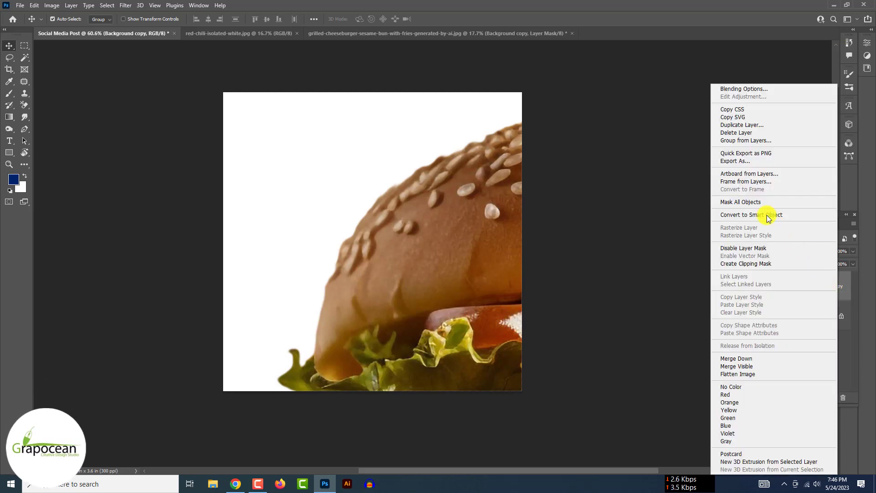
{"action": "left_click", "coordinate": [767, 215]}
Scale the burger down proportionally so that it fits within the white canvas with margins around it.
{"action": "key", "text": "ctrl+t"}
{"action": "key", "text": "ctrl+0"}
{"action": "left_click_drag", "start_coordinate": [379, 200], "coordinate": [629, 447]}
{"action": "left_click_drag", "start_coordinate": [732, 455], "coordinate": [427, 274]}
{"action": "scroll", "coordinate": [432, 276], "scroll_direction": "up", "scroll_amount": 3}
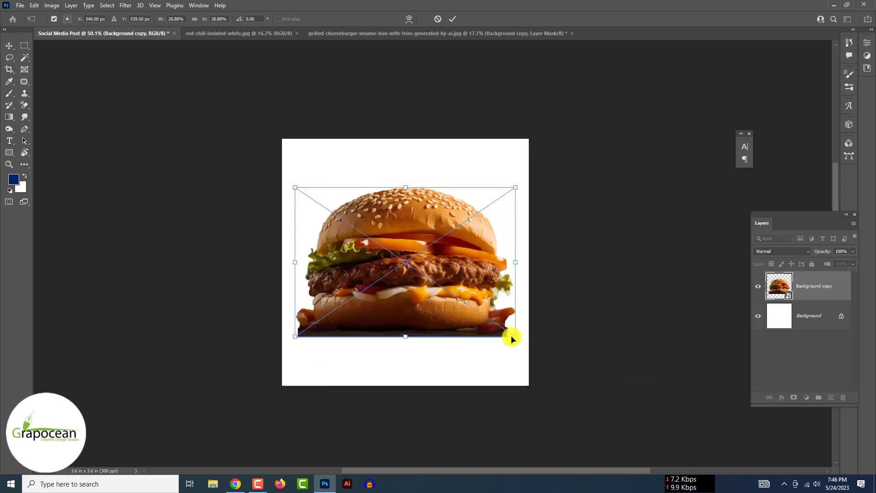
{"action": "left_click_drag", "start_coordinate": [512, 337], "coordinate": [466, 296]}
{"action": "left_click", "coordinate": [453, 18]}
Add a layer mask to the burger layer and set up a black brush with 100% opacity and 100% flow.
{"action": "scroll", "coordinate": [431, 294], "scroll_direction": "up", "scroll_amount": 6}
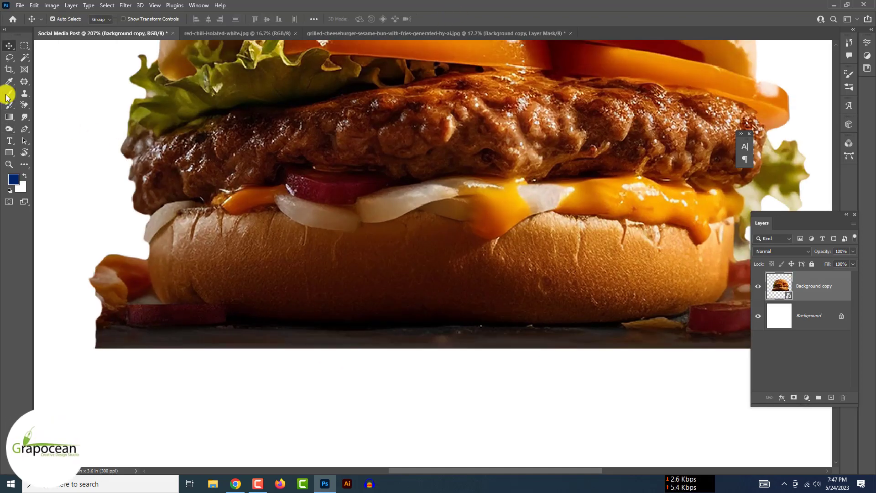
{"action": "left_click", "coordinate": [7, 93]}
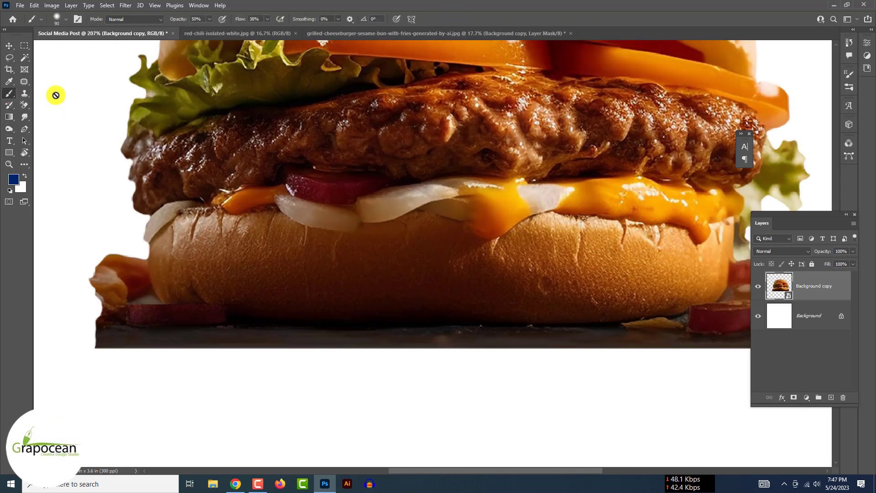
{"action": "left_click", "coordinate": [795, 397]}
{"action": "key", "text": "x"}
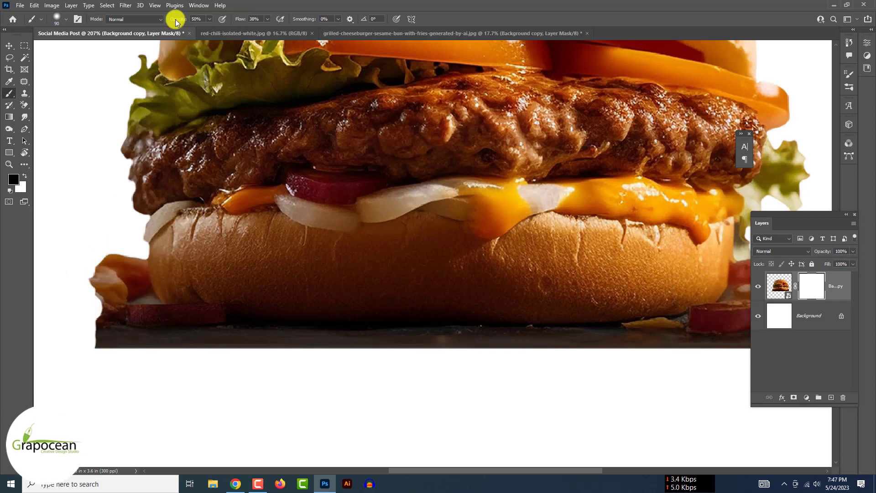
{"action": "left_click_drag", "start_coordinate": [267, 23], "coordinate": [288, 23]}
{"action": "mouse_move", "coordinate": [128, 294]}
{"action": "left_mouse_down"}
{"action": "mouse_move", "coordinate": [136, 182]}
{"action": "mouse_move", "coordinate": [128, 402]}
{"action": "left_mouse_up"}
Mask out the fries and onion beside the bottom bun's left side, following the bun's rounded corner.
{"action": "left_click", "coordinate": [104, 274]}
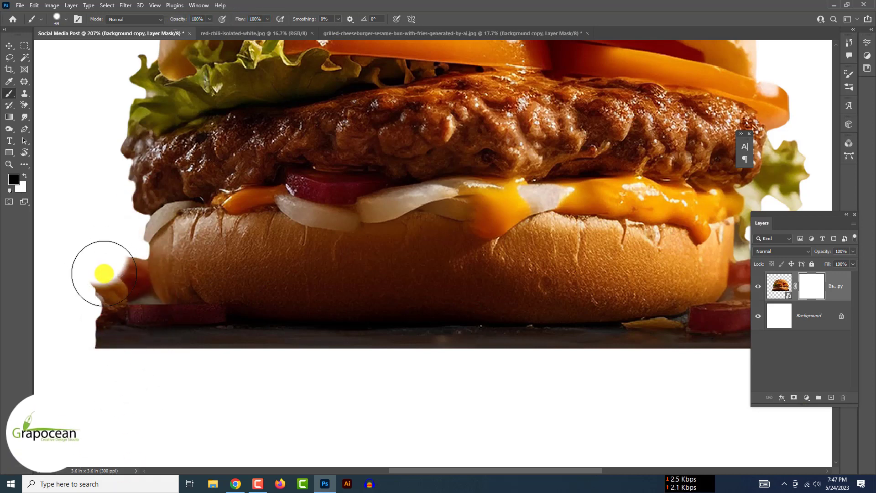
{"action": "key", "text": "ctrl+z"}
{"action": "left_click_drag", "start_coordinate": [110, 287], "coordinate": [125, 351]}
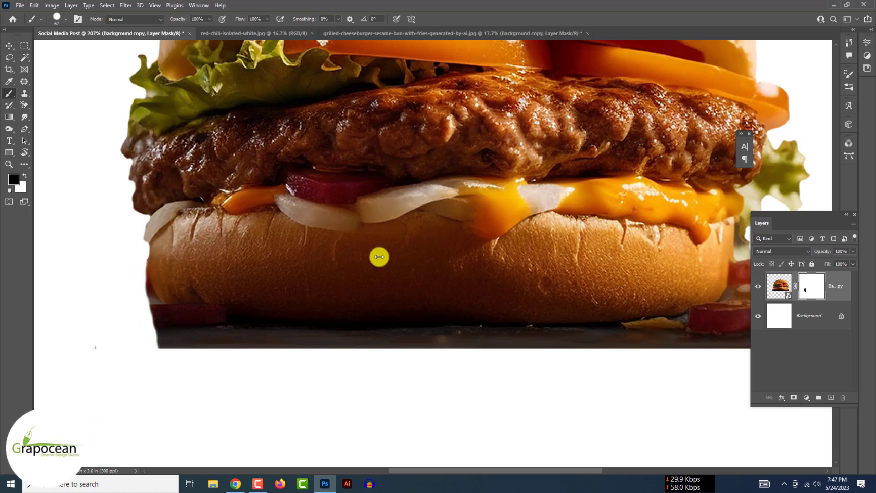
{"action": "left_click", "coordinate": [850, 86]}
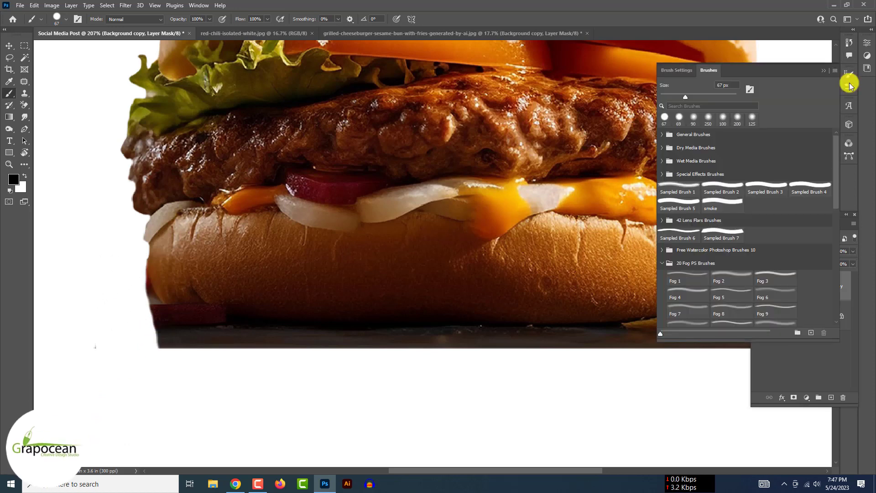
{"action": "left_click", "coordinate": [676, 70]}
{"action": "left_click", "coordinate": [824, 70]}
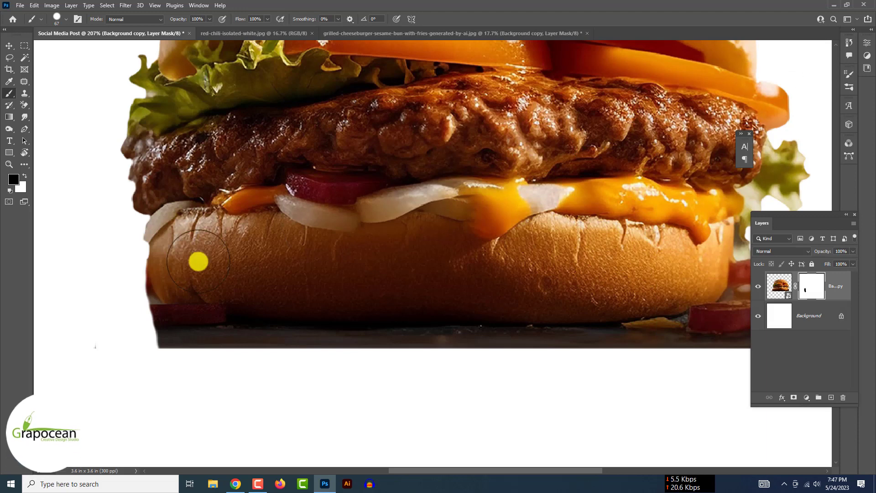
{"action": "left_click_drag", "start_coordinate": [116, 284], "coordinate": [124, 308]}
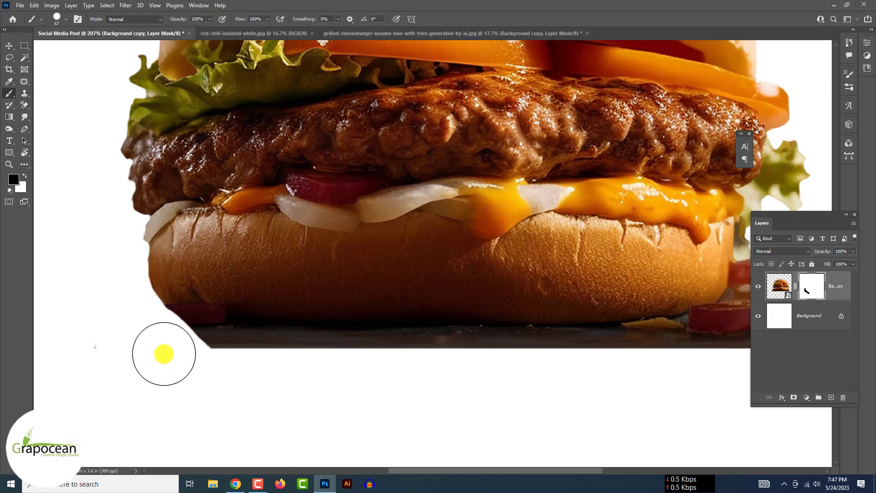
{"action": "left_click", "coordinate": [184, 354]}
Mask out the dark board under the bottom bun and the onion slice and fries at its right side.
{"action": "mouse_move", "coordinate": [390, 368]}
{"action": "left_mouse_down"}
{"action": "mouse_move", "coordinate": [194, 356]}
{"action": "mouse_move", "coordinate": [452, 350]}
{"action": "mouse_move", "coordinate": [182, 352]}
{"action": "left_mouse_up"}
{"action": "left_click", "coordinate": [329, 347], "text": "shift"}
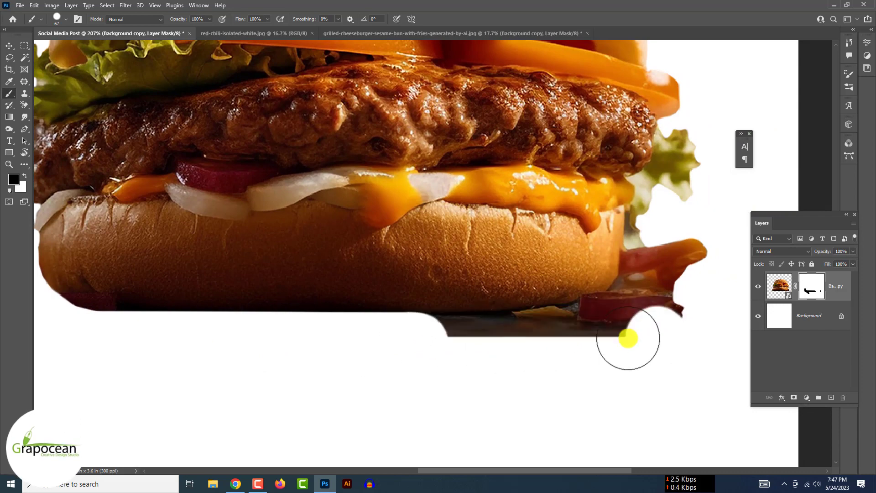
{"action": "left_click", "coordinate": [410, 343], "text": "shift"}
{"action": "scroll", "coordinate": [611, 329], "scroll_direction": "up", "scroll_amount": 3}
{"action": "mouse_move", "coordinate": [572, 341]}
{"action": "left_mouse_down"}
{"action": "mouse_move", "coordinate": [650, 322]}
{"action": "mouse_move", "coordinate": [684, 300]}
{"action": "left_mouse_up"}
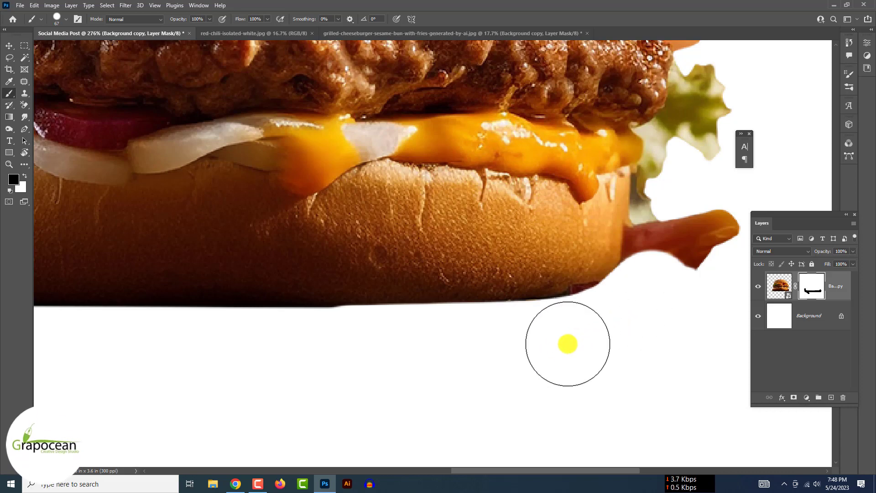
{"action": "left_click_drag", "start_coordinate": [660, 296], "coordinate": [727, 211]}
Examine the masked lower edges of the burger up close and in the whole composition.
{"action": "scroll", "coordinate": [726, 211], "scroll_direction": "down", "scroll_amount": 5}
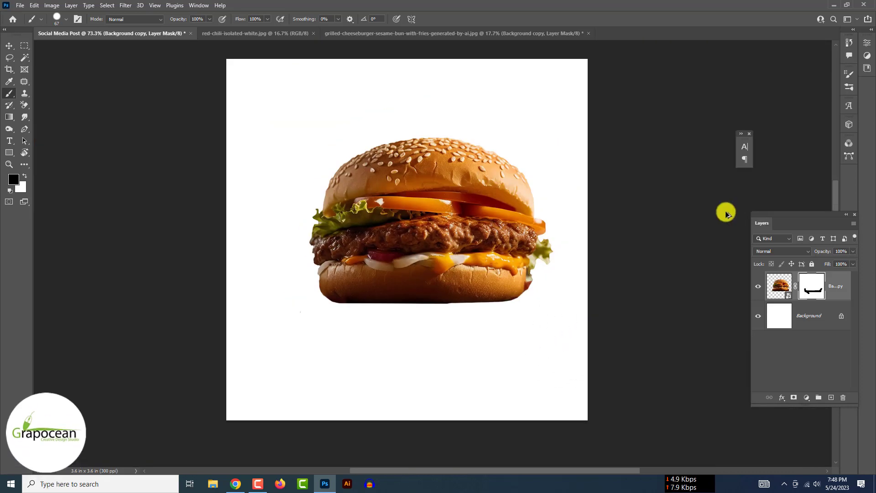
{"action": "scroll", "coordinate": [521, 280], "scroll_direction": "up", "scroll_amount": 5}
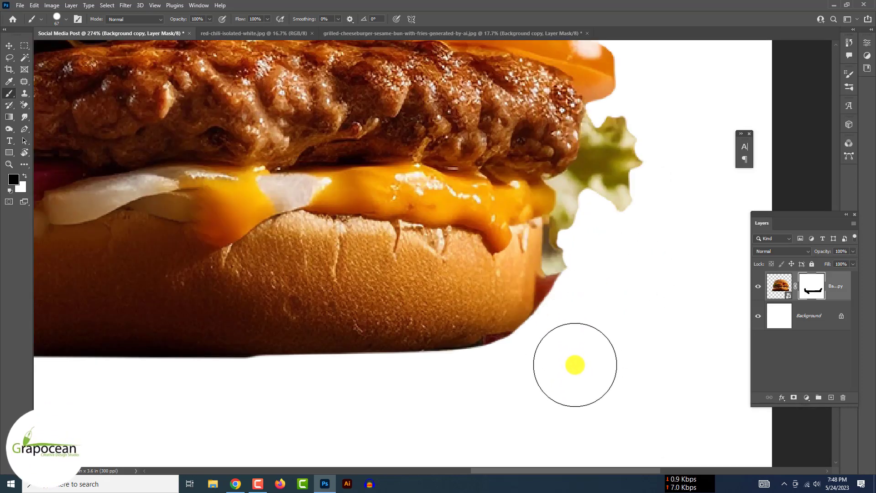
{"action": "scroll", "coordinate": [575, 365], "scroll_direction": "down", "scroll_amount": 6}
{"action": "scroll", "coordinate": [282, 338], "scroll_direction": "up", "scroll_amount": 6}
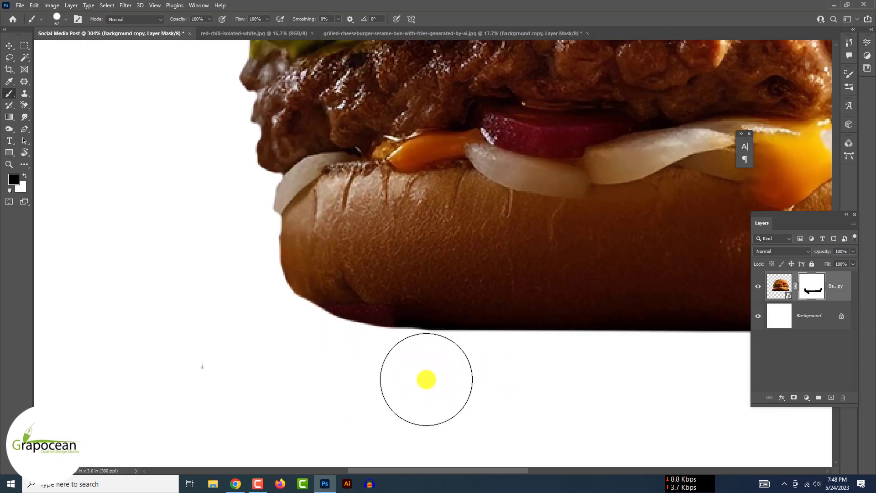
{"action": "scroll", "coordinate": [503, 377], "scroll_direction": "down", "scroll_amount": 3}
{"action": "scroll", "coordinate": [237, 348], "scroll_direction": "up", "scroll_amount": 3}
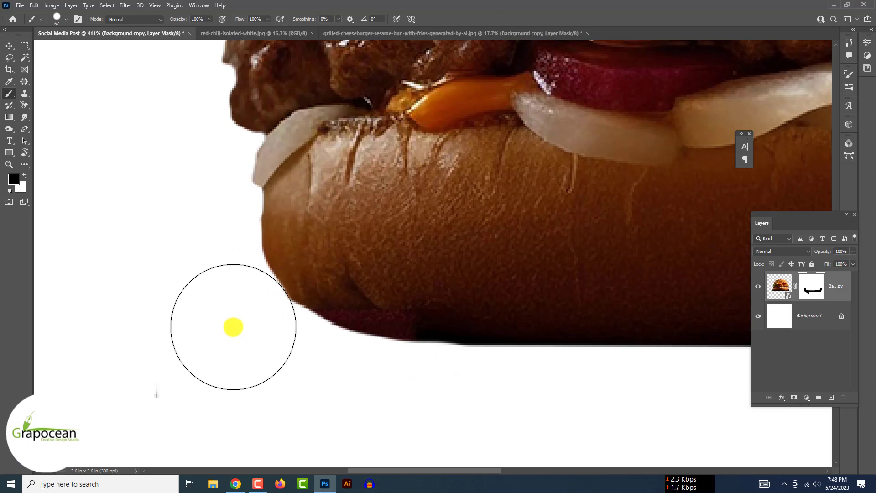
{"action": "scroll", "coordinate": [283, 370], "scroll_direction": "down", "scroll_amount": 8}
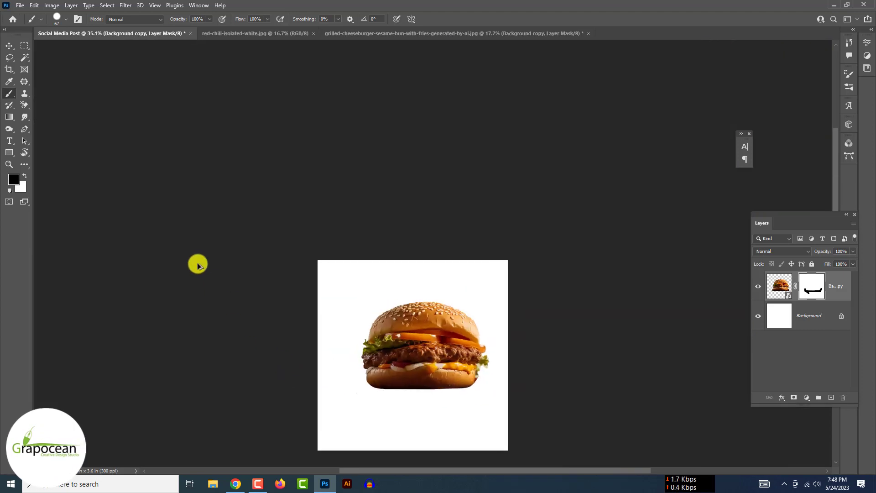
{"action": "left_click", "coordinate": [8, 47]}
{"action": "scroll", "coordinate": [9, 48], "scroll_direction": "down", "scroll_amount": 1}
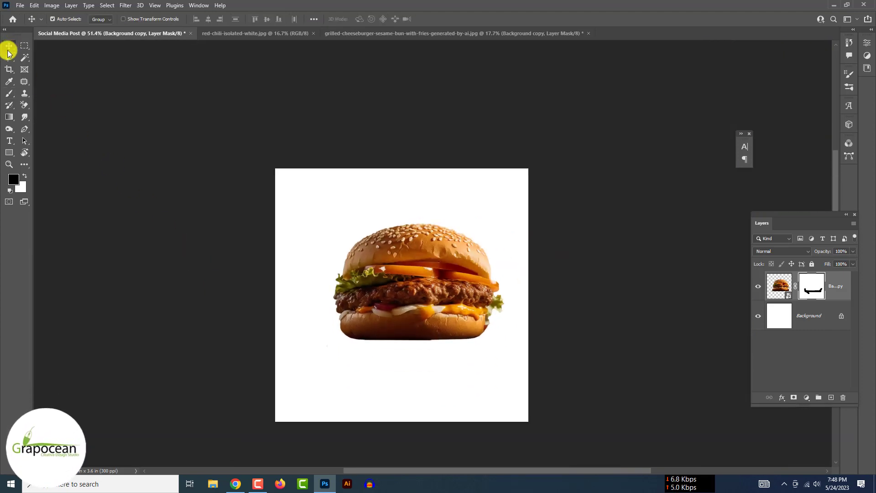
Draw a yellow-filled rectangle about 410 x 1280 px over the canvas's left side, extending past its top and bottom edges.
{"action": "left_click", "coordinate": [9, 150]}
{"action": "left_click", "coordinate": [51, 152]}
{"action": "left_click_drag", "start_coordinate": [251, 151], "coordinate": [347, 416]}
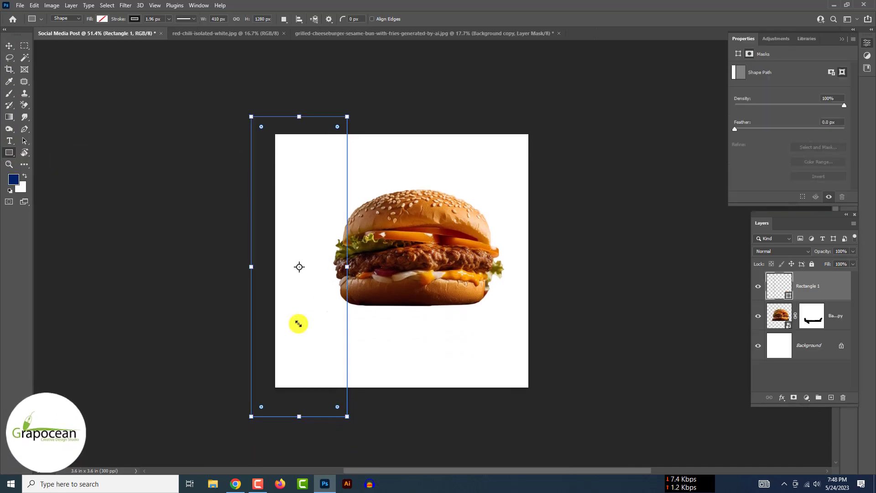
{"action": "left_click", "coordinate": [101, 18]}
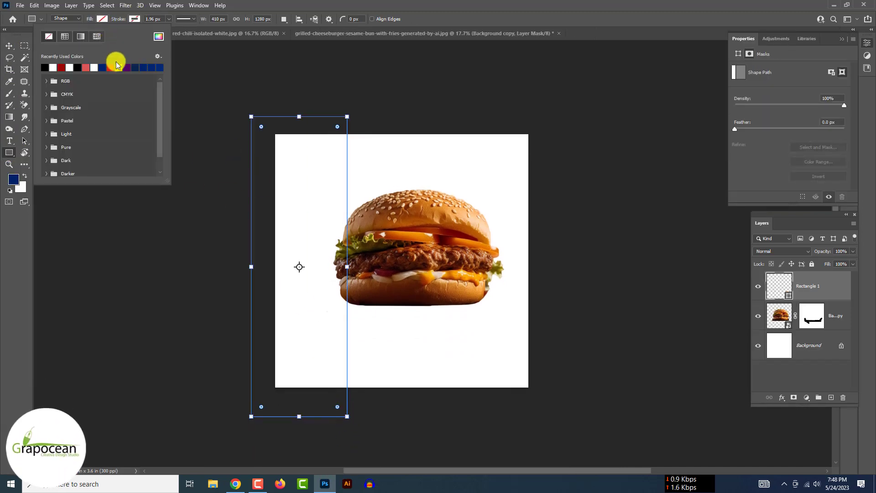
{"action": "left_click", "coordinate": [115, 67]}
{"action": "left_click", "coordinate": [8, 46]}
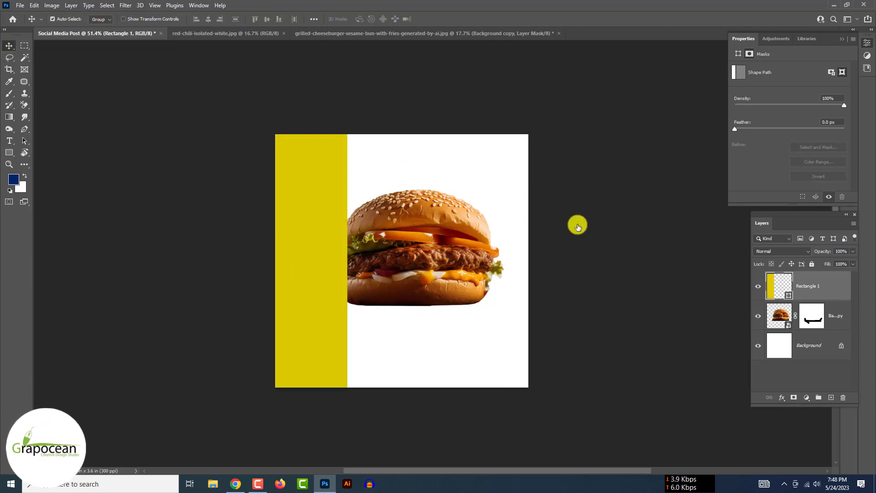
Set the rectangle's fill to orange #fcac39 and move its layer below the burger layer.
{"action": "double_click", "coordinate": [774, 286]}
{"action": "left_click", "coordinate": [468, 222]}
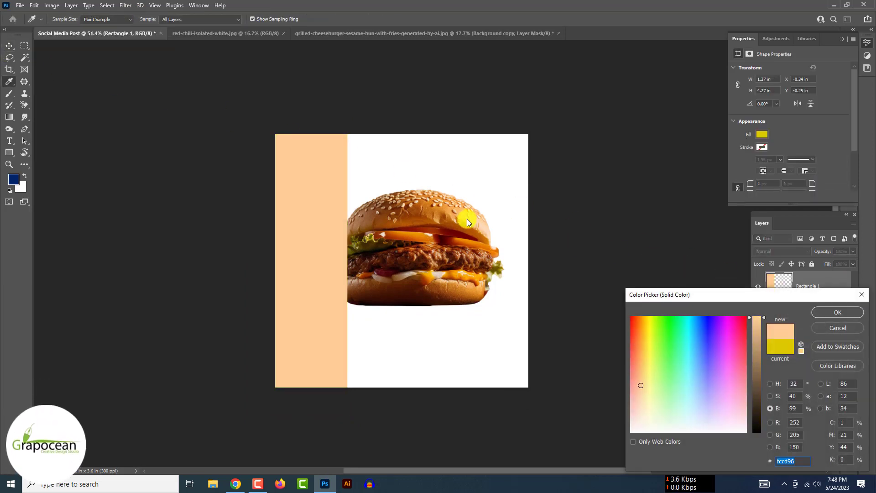
{"action": "mouse_move", "coordinate": [635, 343]}
{"action": "left_mouse_down"}
{"action": "mouse_move", "coordinate": [647, 344]}
{"action": "mouse_move", "coordinate": [639, 353]}
{"action": "mouse_move", "coordinate": [642, 344]}
{"action": "left_mouse_up"}
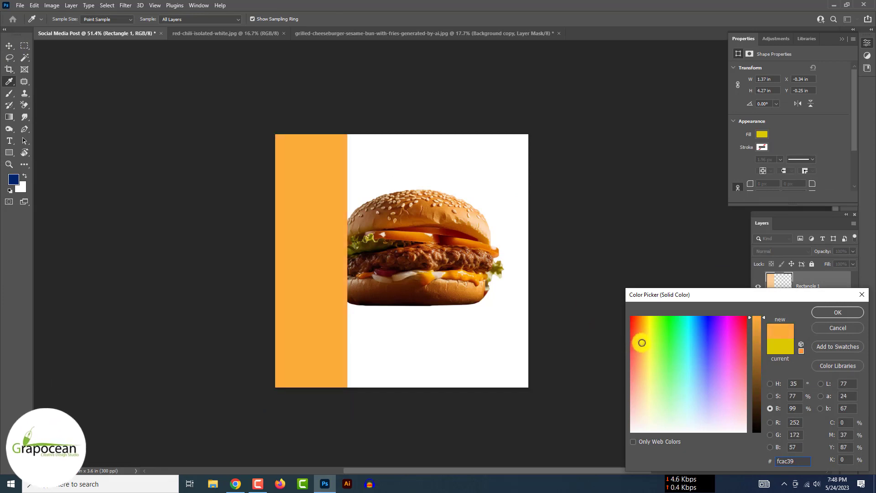
{"action": "key", "text": "v"}
{"action": "left_click", "coordinate": [838, 312]}
{"action": "left_click_drag", "start_coordinate": [803, 286], "coordinate": [818, 327]}
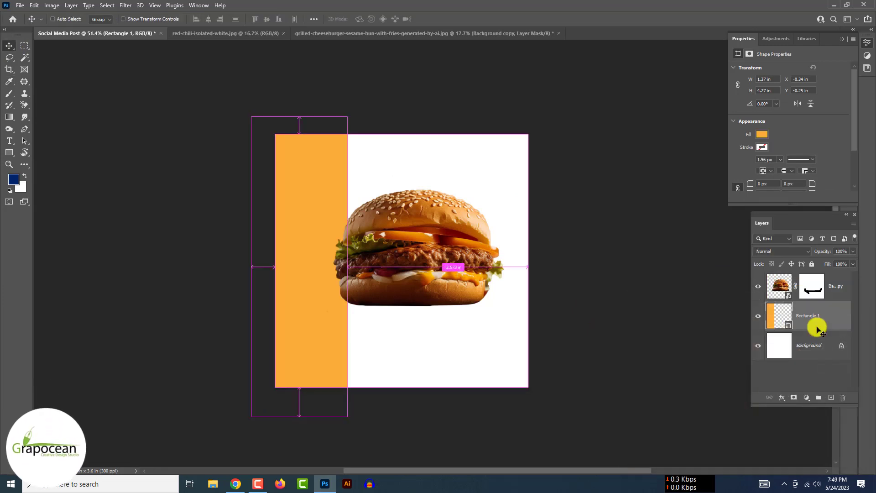
Slightly enlarge the orange rectangle and raise its lower-right corner so its bottom edge slants like a side wall.
{"action": "key", "text": "ctrl+t"}
{"action": "mouse_move", "coordinate": [347, 256]}
{"action": "left_mouse_down"}
{"action": "mouse_move", "coordinate": [364, 254]}
{"action": "mouse_move", "coordinate": [351, 255]}
{"action": "left_mouse_up"}
{"action": "left_click_drag", "start_coordinate": [348, 386], "coordinate": [346, 340]}
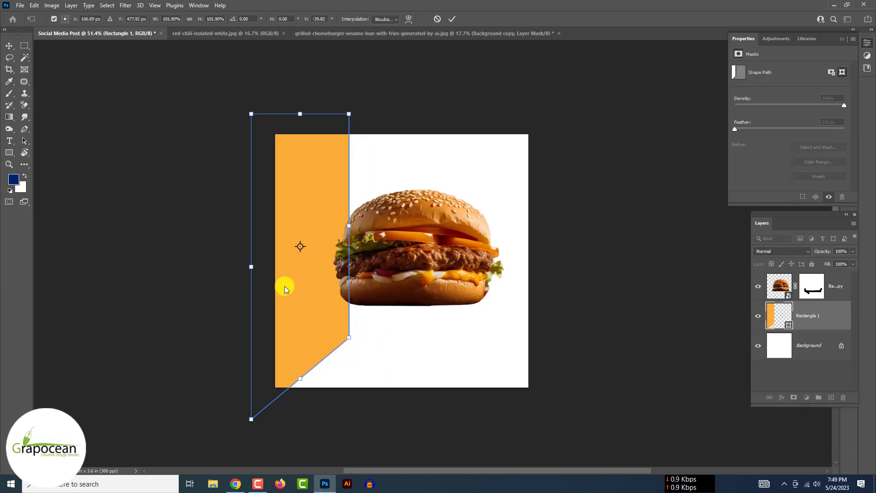
{"action": "key", "text": "Return"}
{"action": "left_click", "coordinate": [85, 185]}
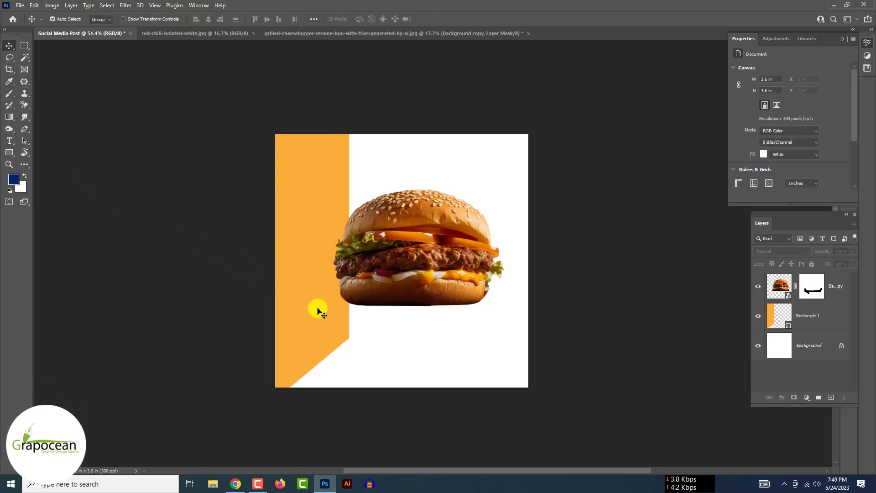
Duplicate the slanted orange wall onto the canvas's right side and flip the copy horizontally.
{"action": "left_click_drag", "start_coordinate": [319, 308], "coordinate": [498, 342]}
{"action": "key", "text": "ctrl+t"}
{"action": "right_click", "coordinate": [460, 332]}
{"action": "left_click", "coordinate": [505, 317]}
{"action": "key", "text": "Return"}
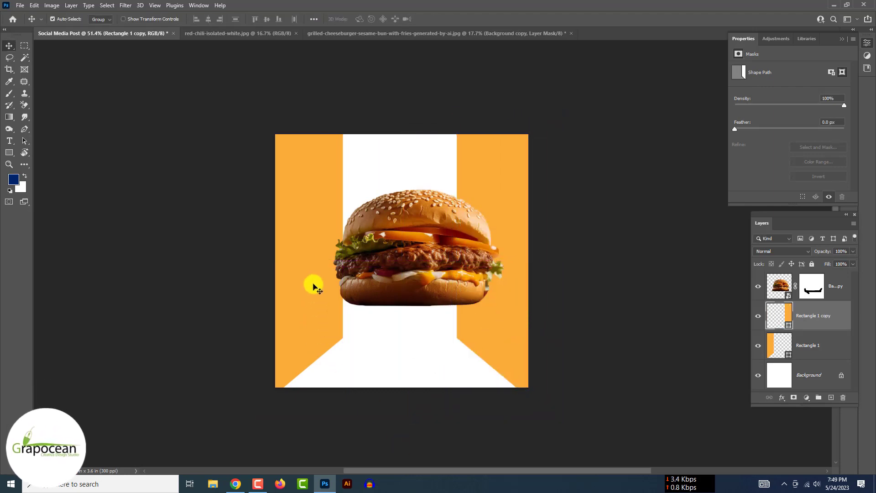
Fine-tune the positions of both orange walls and shift the burger slightly left to centre it between them.
{"action": "left_click_drag", "start_coordinate": [308, 239], "coordinate": [315, 234]}
{"action": "left_click_drag", "start_coordinate": [437, 247], "coordinate": [423, 248]}
{"action": "left_click_drag", "start_coordinate": [514, 341], "coordinate": [515, 335]}
{"action": "left_click", "coordinate": [396, 419]}
Draw a rectangle about 514 x 1051 px between the two walls, on a new layer above the right wall's layer.
{"action": "right_click", "coordinate": [9, 152]}
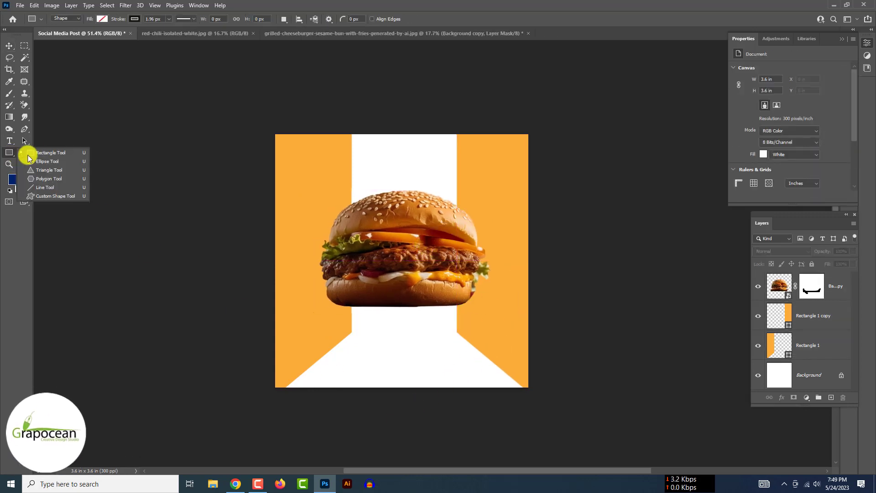
{"action": "left_click", "coordinate": [63, 155]}
{"action": "left_click", "coordinate": [825, 322]}
{"action": "left_click", "coordinate": [829, 400]}
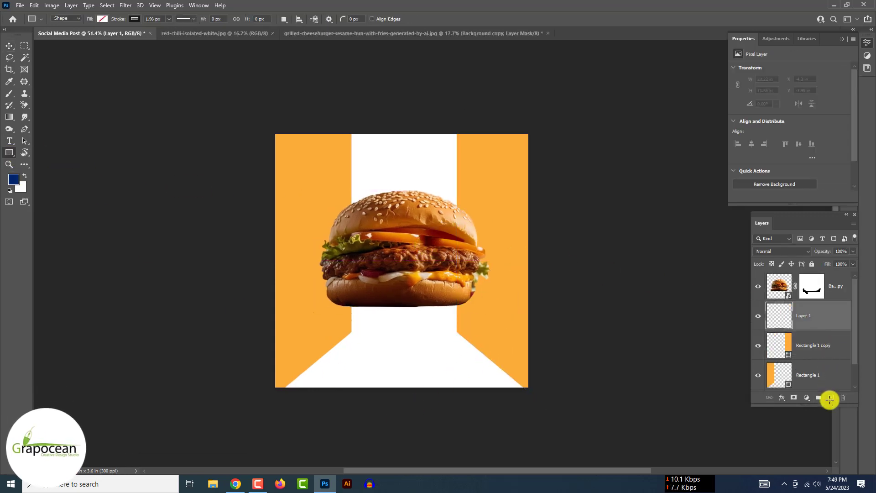
{"action": "left_click_drag", "start_coordinate": [341, 115], "coordinate": [461, 360]}
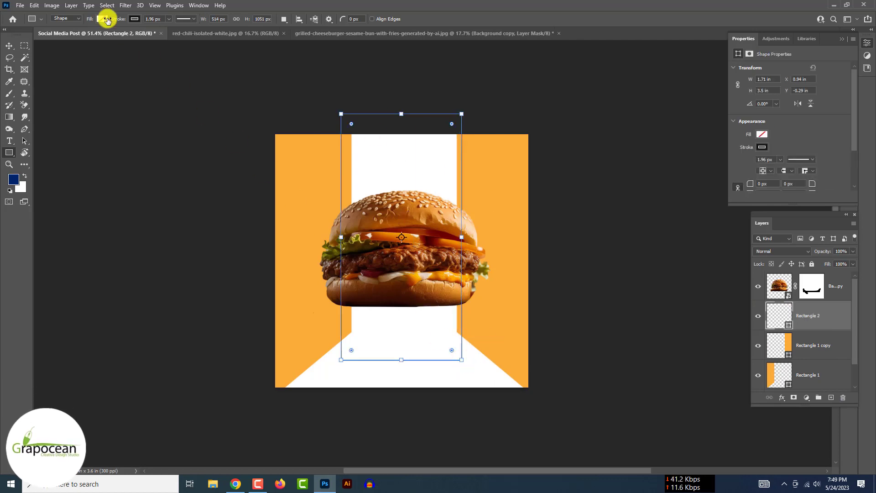
Fill the middle rectangle with the same orange as the walls and move its layer below both wall layers.
{"action": "left_click", "coordinate": [108, 18]}
{"action": "left_click", "coordinate": [34, 65]}
{"action": "left_click", "coordinate": [9, 46]}
{"action": "left_click_drag", "start_coordinate": [808, 315], "coordinate": [812, 361]}
{"action": "left_click", "coordinate": [9, 152]}
{"action": "left_click", "coordinate": [107, 19]}
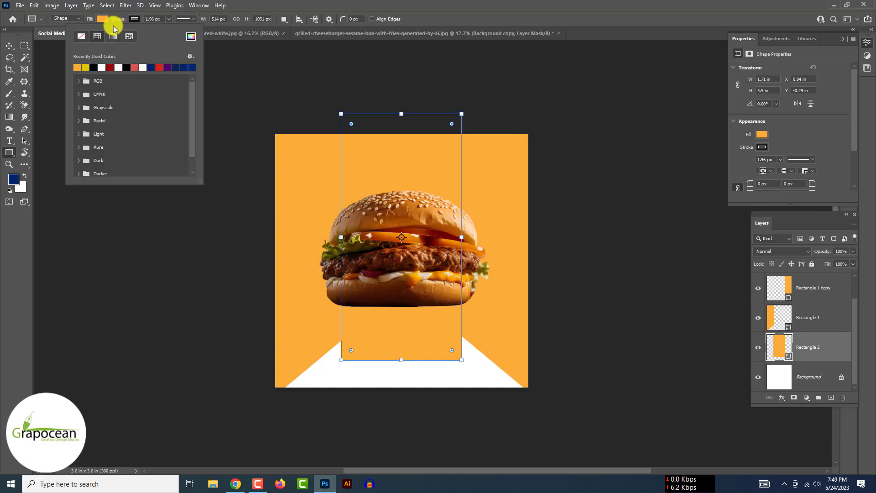
Move the middle rectangle up so its bottom edge lines up with the inner corners of the side walls.
{"action": "left_click", "coordinate": [10, 45]}
{"action": "left_click_drag", "start_coordinate": [409, 341], "coordinate": [401, 323]}
{"action": "left_click", "coordinate": [613, 385]}
{"action": "scroll", "coordinate": [414, 322], "scroll_direction": "up", "scroll_amount": 3}
{"action": "left_click", "coordinate": [603, 365]}
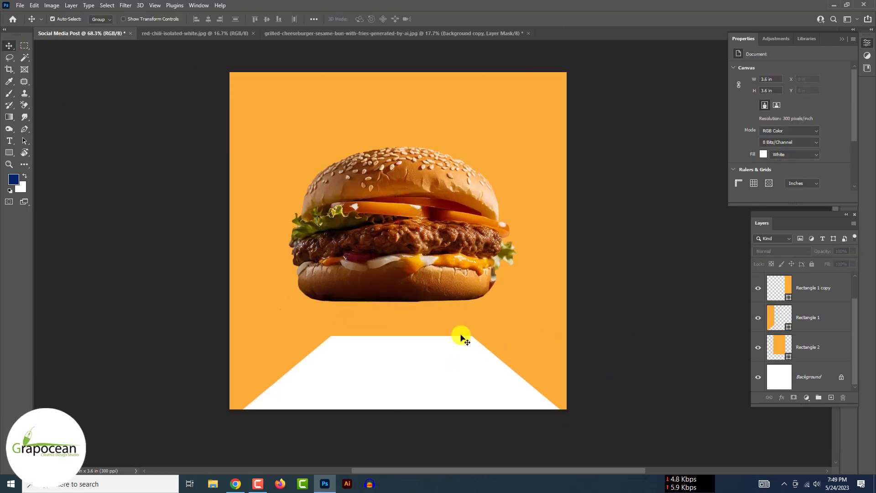
Add an Exposure adjustment directly above the left wall's layer and set its exposure to -1.39.
{"action": "left_click", "coordinate": [473, 329]}
{"action": "left_click", "coordinate": [777, 321], "text": "ctrl"}
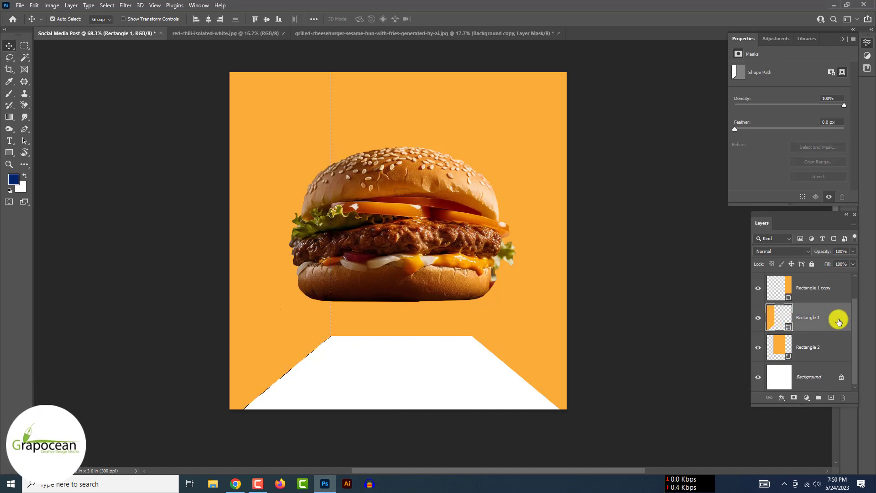
{"action": "left_click", "coordinate": [24, 45]}
{"action": "left_click", "coordinate": [807, 399]}
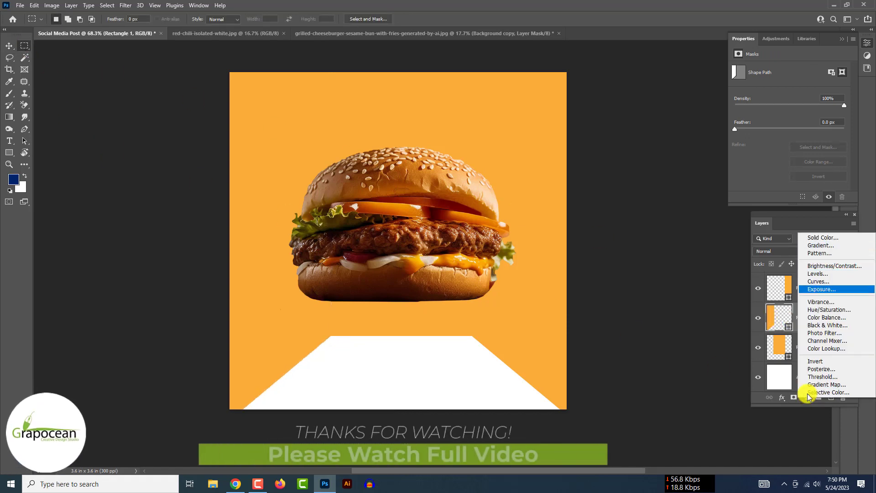
{"action": "left_click", "coordinate": [829, 290]}
{"action": "left_click_drag", "start_coordinate": [790, 90], "coordinate": [778, 89]}
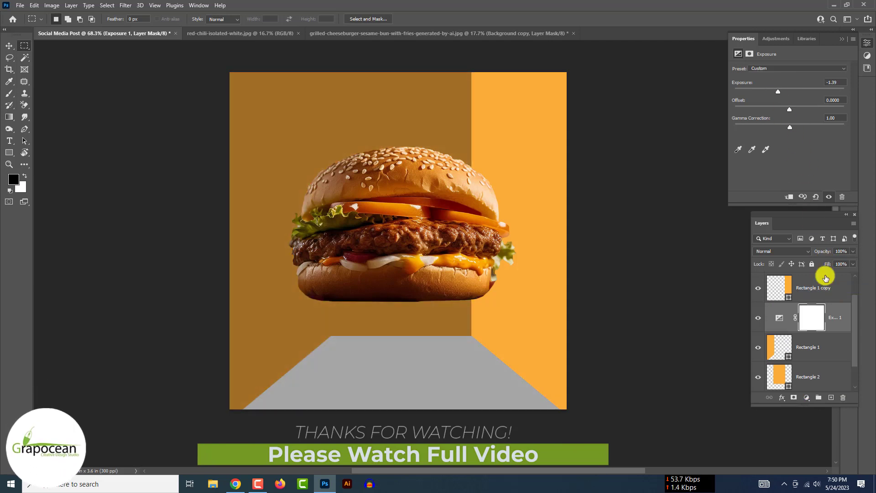
Clip the Exposure adjustment to the left wall and lower the adjustment's opacity to 35%.
{"action": "left_click", "coordinate": [839, 333], "text": "alt"}
{"action": "right_click", "coordinate": [9, 93]}
{"action": "left_click", "coordinate": [26, 93]}
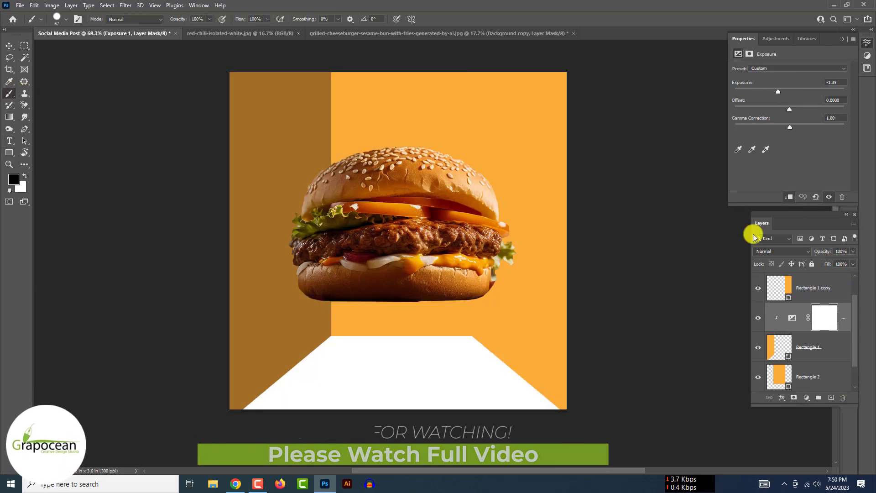
{"action": "left_click", "coordinate": [854, 251]}
{"action": "left_click", "coordinate": [825, 261]}
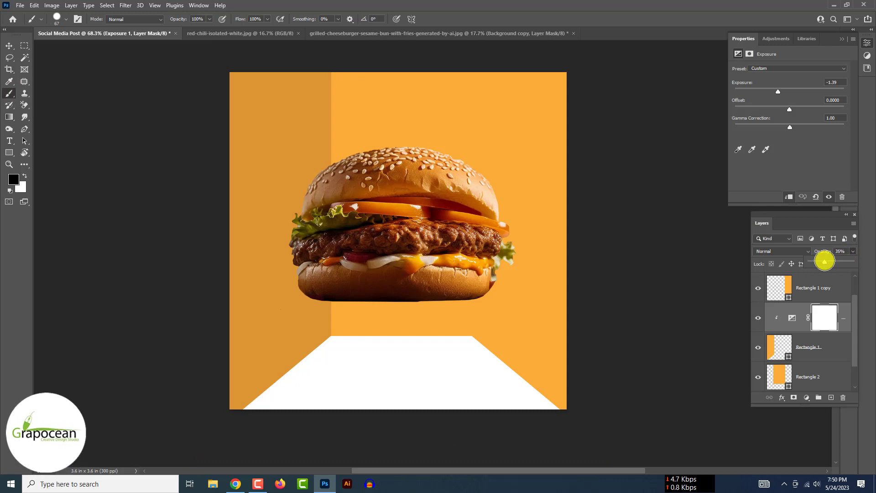
Enlarge the mask brush to 1000 px and undo a full-opacity test dab on the left wall's shading.
{"action": "key", "text": "bracketright"}
{"action": "key", "text": "bracketright"}
{"action": "key", "text": "bracketright"}
{"action": "key", "text": "bracketright"}
{"action": "key", "text": "bracketright"}
{"action": "key", "text": "bracketright"}
{"action": "key", "text": "bracketright"}
{"action": "key", "text": "bracketright"}
{"action": "key", "text": "bracketright"}
{"action": "key", "text": "bracketright"}
{"action": "key", "text": "bracketright"}
{"action": "key", "text": "bracketright"}
{"action": "key", "text": "bracketright"}
{"action": "key", "text": "bracketright"}
{"action": "key", "text": "bracketright"}
{"action": "key", "text": "bracketright"}
{"action": "key", "text": "bracketright"}
{"action": "left_click", "coordinate": [362, 174]}
{"action": "key", "text": "ctrl+z"}
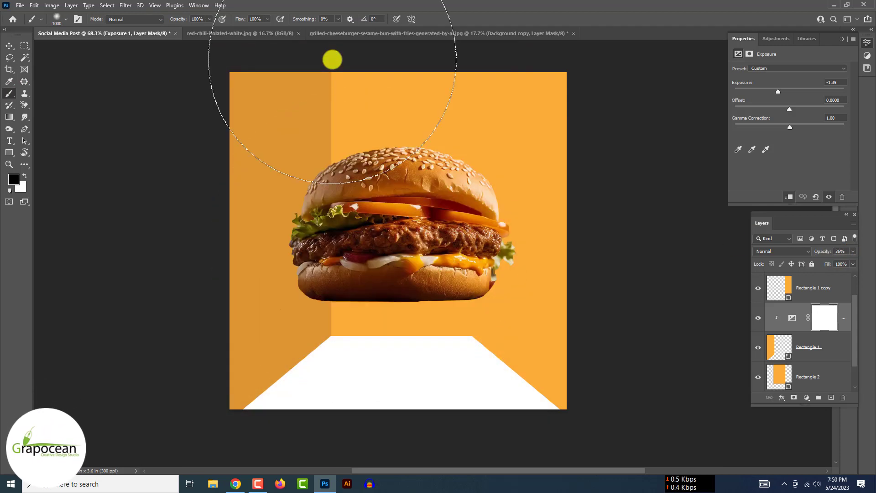
Soften the left wall's shading by painting black on its adjustment mask at 23% opacity and 60% flow.
{"action": "left_click_drag", "start_coordinate": [173, 21], "coordinate": [139, 19]}
{"action": "left_click_drag", "start_coordinate": [241, 20], "coordinate": [222, 20]}
{"action": "left_click", "coordinate": [411, 166]}
{"action": "left_click", "coordinate": [390, 145]}
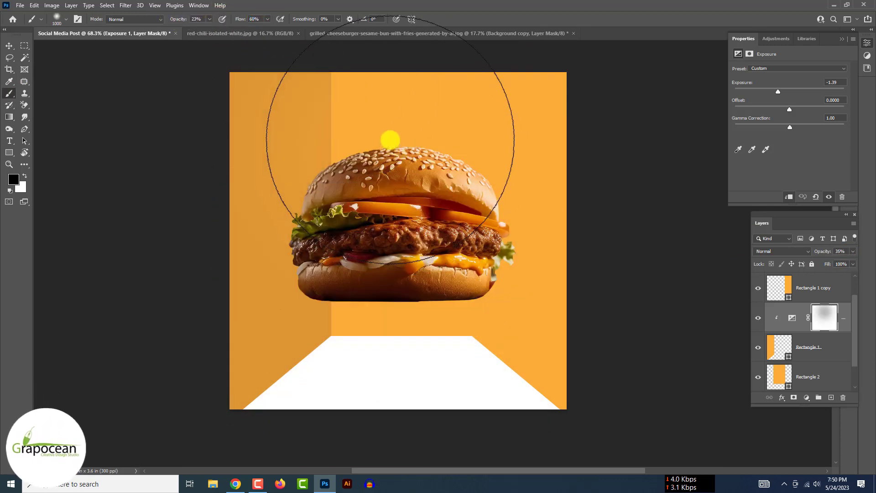
{"action": "left_click", "coordinate": [396, 279]}
{"action": "scroll", "coordinate": [388, 237], "scroll_direction": "down", "scroll_amount": 3}
{"action": "scroll", "coordinate": [409, 174], "scroll_direction": "up", "scroll_amount": 2}
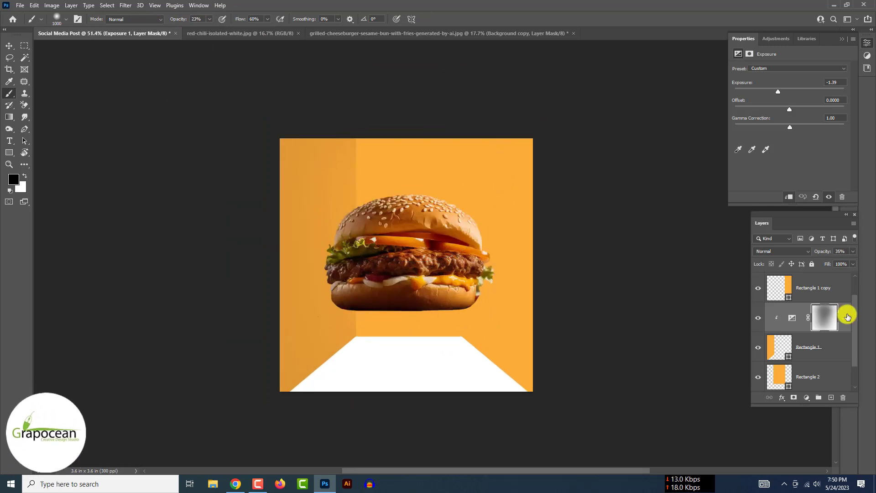
Duplicate the masked Exposure adjustment, place the copy above the right wall's layer and clip it to that wall.
{"action": "key", "text": "ctrl+j"}
{"action": "left_click_drag", "start_coordinate": [840, 276], "coordinate": [840, 276]}
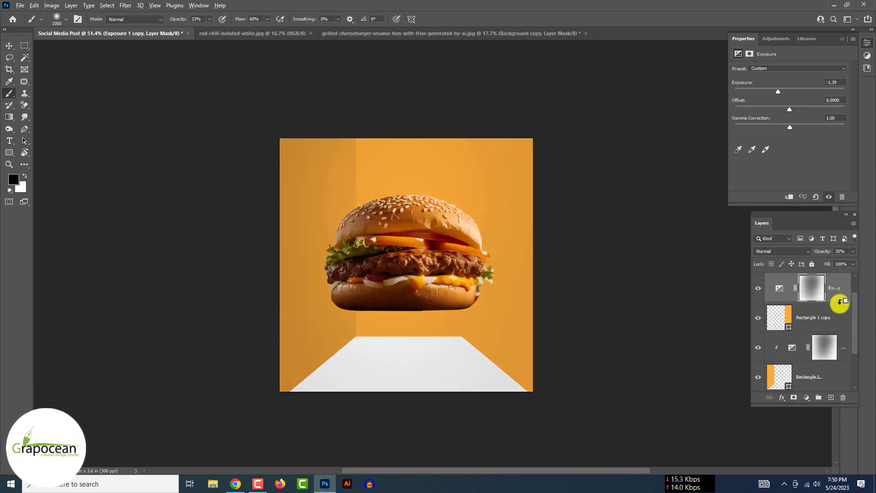
{"action": "left_click", "coordinate": [840, 301], "text": "alt"}
{"action": "left_click", "coordinate": [10, 46]}
{"action": "scroll", "coordinate": [400, 330], "scroll_direction": "down", "scroll_amount": 5}
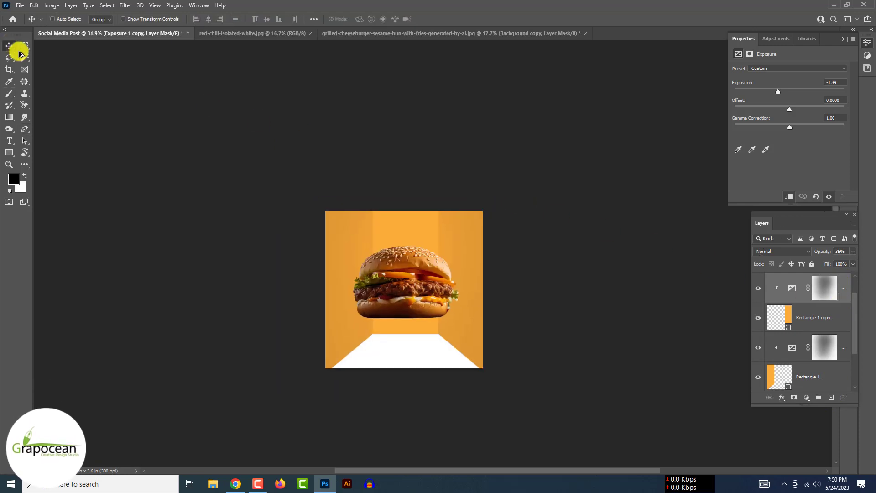
{"action": "scroll", "coordinate": [460, 331], "scroll_direction": "up", "scroll_amount": 5}
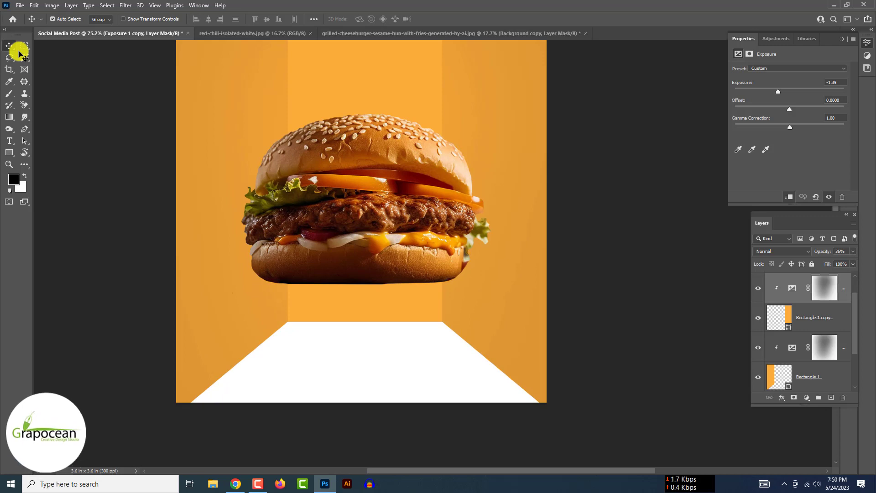
Draw a four-cornered floor shape about 1205 x 344 px over the white area with the Pen tool, filled orange without a stroke.
{"action": "scroll", "coordinate": [320, 290], "scroll_direction": "down", "scroll_amount": 1}
{"action": "left_click", "coordinate": [25, 130]}
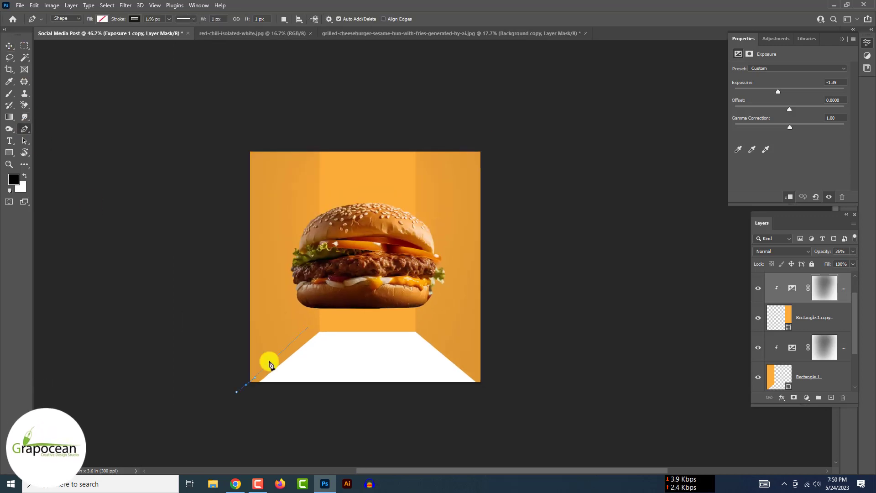
{"action": "left_click", "coordinate": [328, 320]}
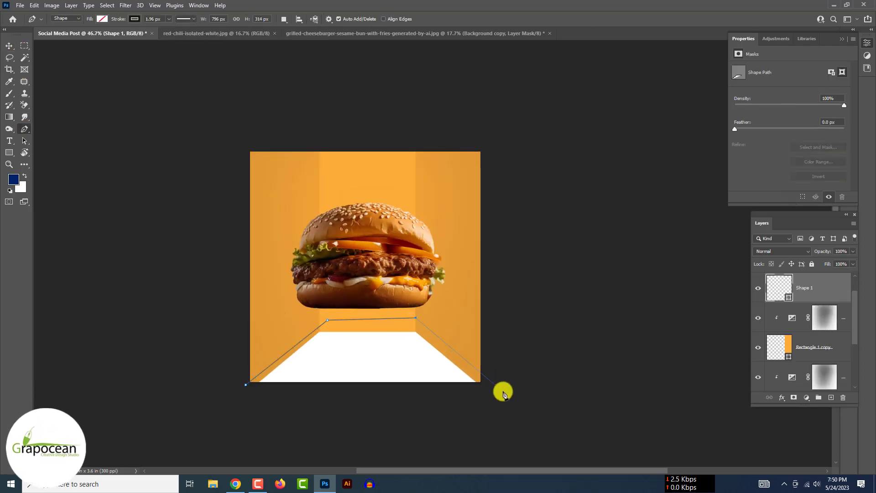
{"action": "left_click", "coordinate": [246, 387]}
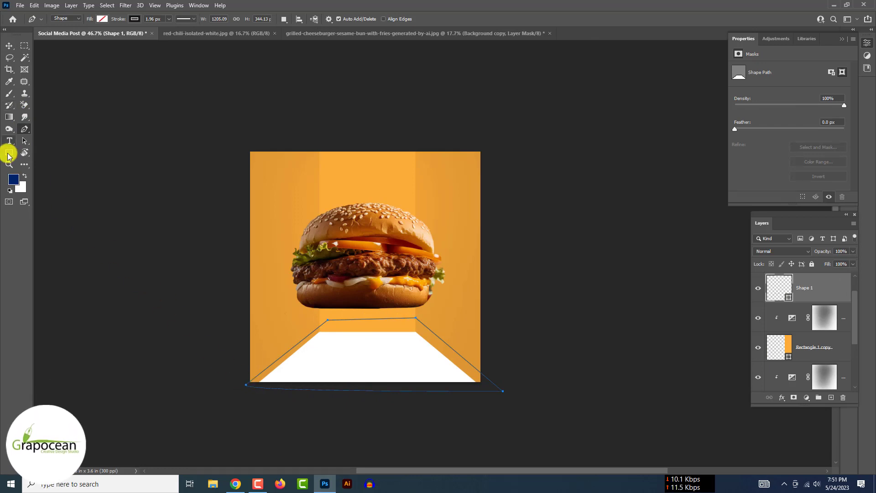
{"action": "left_click", "coordinate": [8, 153]}
{"action": "left_click", "coordinate": [100, 20]}
{"action": "left_click", "coordinate": [43, 68]}
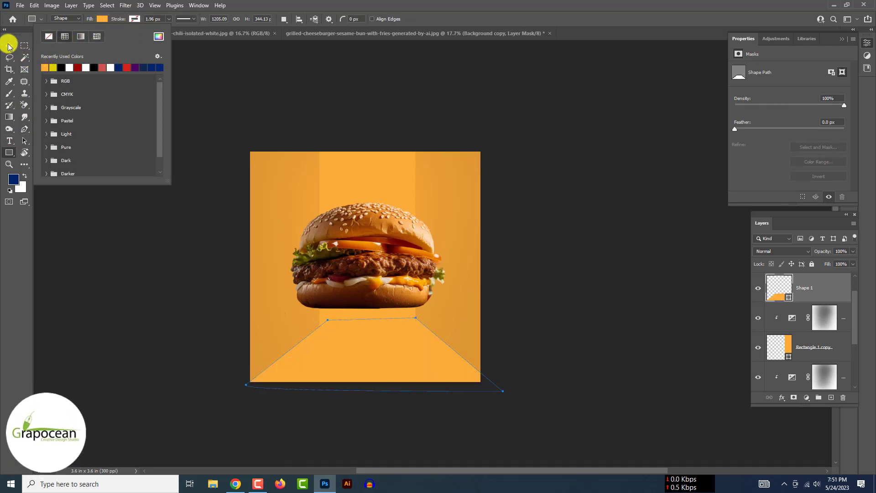
Move the floor shape's layer just above the Background and position the shape to cover the white floor completely.
{"action": "left_click", "coordinate": [9, 45]}
{"action": "left_click_drag", "start_coordinate": [810, 287], "coordinate": [818, 358]}
{"action": "scroll", "coordinate": [643, 365], "scroll_direction": "down", "scroll_amount": 1}
{"action": "left_click_drag", "start_coordinate": [407, 369], "coordinate": [402, 375]}
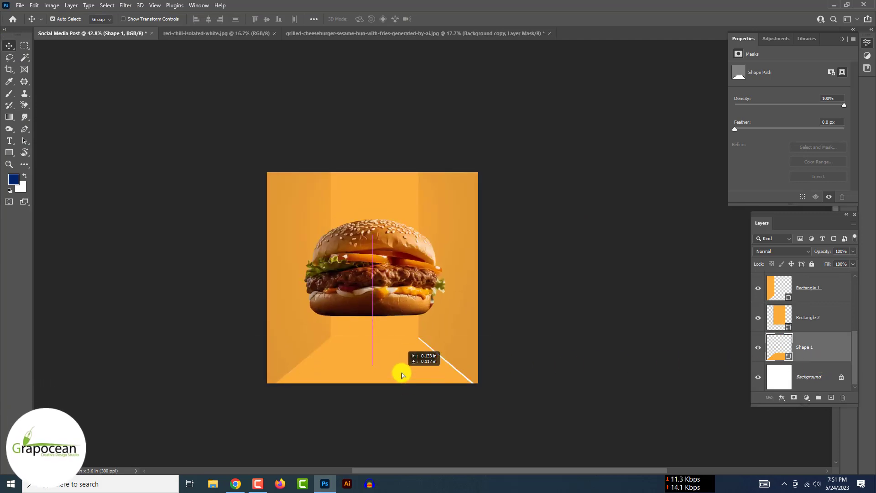
{"action": "scroll", "coordinate": [406, 374], "scroll_direction": "up", "scroll_amount": 4}
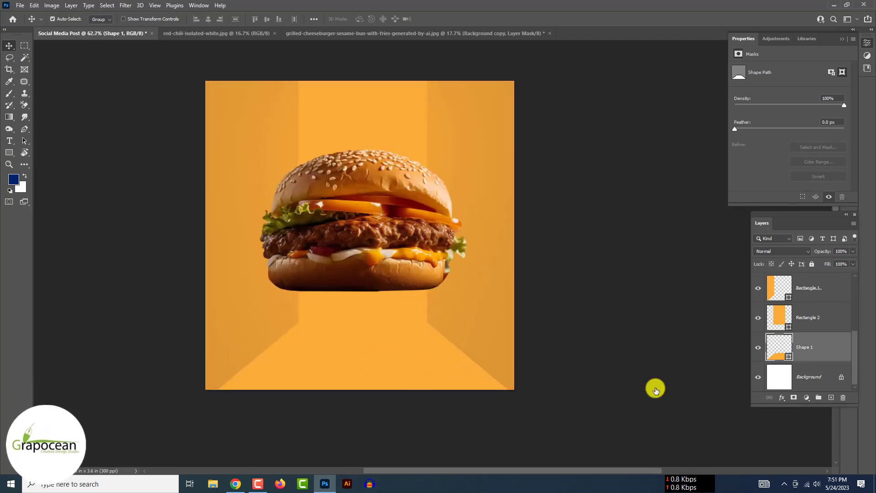
Add an Exposure adjustment above the floor shape's layer and raise its exposure slightly to brighten the floor.
{"action": "left_click", "coordinate": [807, 398]}
{"action": "left_click", "coordinate": [836, 290]}
{"action": "mouse_move", "coordinate": [790, 88]}
{"action": "left_mouse_down"}
{"action": "mouse_move", "coordinate": [783, 90]}
{"action": "mouse_move", "coordinate": [793, 92]}
{"action": "left_mouse_up"}
{"action": "left_click", "coordinate": [244, 300]}
{"action": "scroll", "coordinate": [245, 299], "scroll_direction": "down", "scroll_amount": 2}
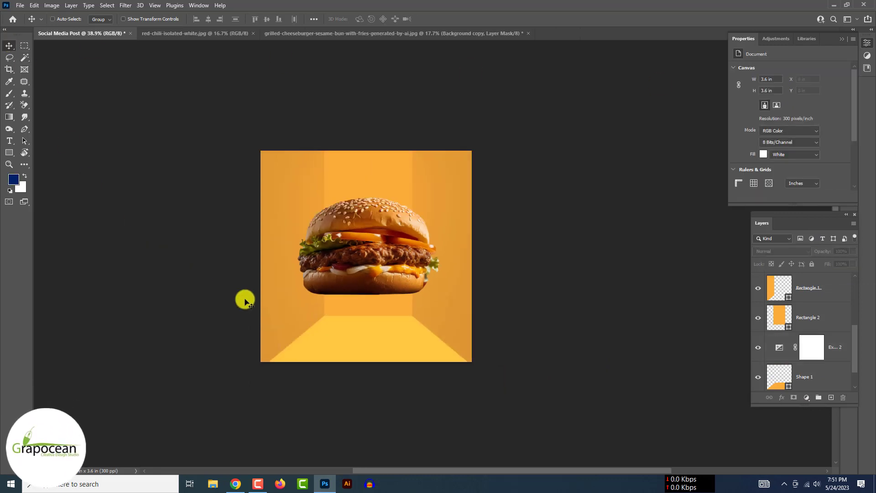
{"action": "scroll", "coordinate": [480, 400], "scroll_direction": "up", "scroll_amount": 2}
Invert the floor adjustment's layer mask to black.
{"action": "left_click", "coordinate": [402, 315]}
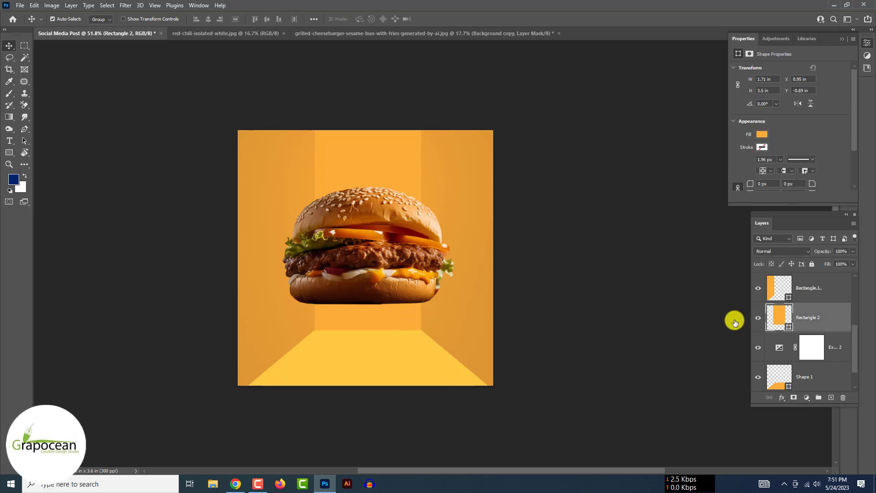
{"action": "left_click", "coordinate": [819, 354]}
{"action": "key", "text": "ctrl+i"}
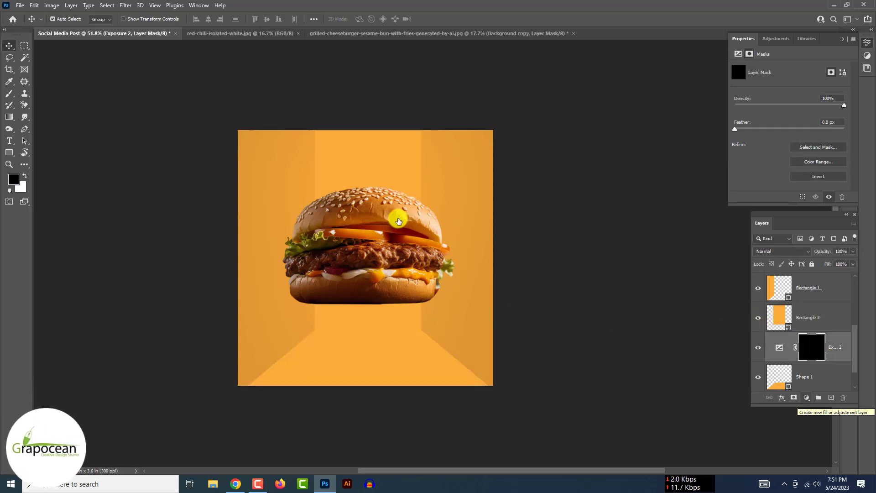
Paint a soft white glow on the floor adjustment's mask with a flattened 1000 px brush at 43% opacity and 44% flow.
{"action": "left_click", "coordinate": [9, 95]}
{"action": "right_click", "coordinate": [384, 185]}
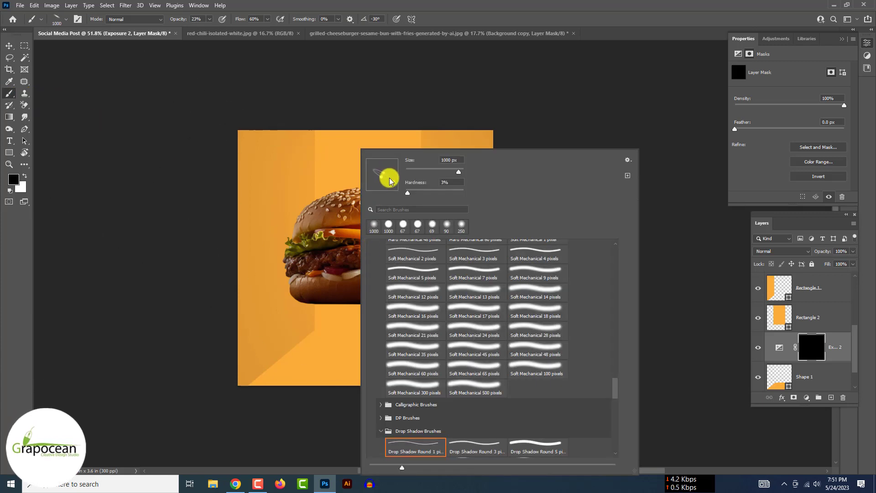
{"action": "left_click", "coordinate": [176, 20]}
{"action": "left_click_drag", "start_coordinate": [241, 21], "coordinate": [227, 21]}
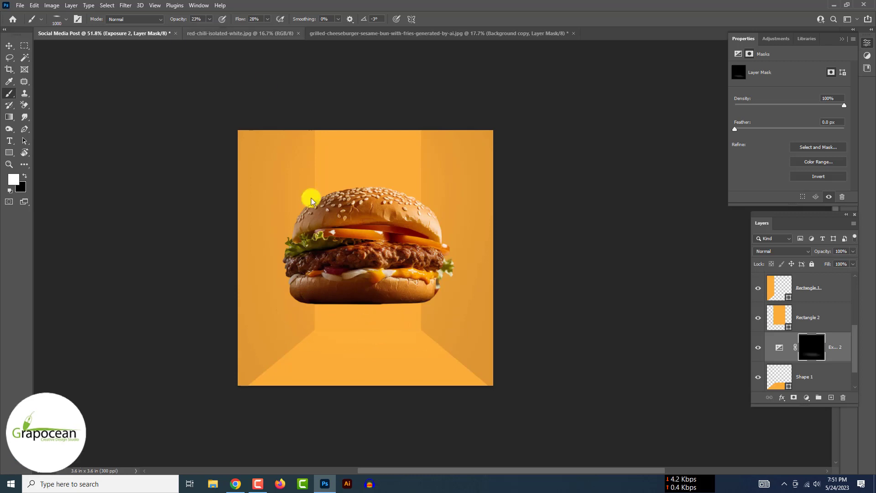
{"action": "left_click", "coordinate": [245, 20]}
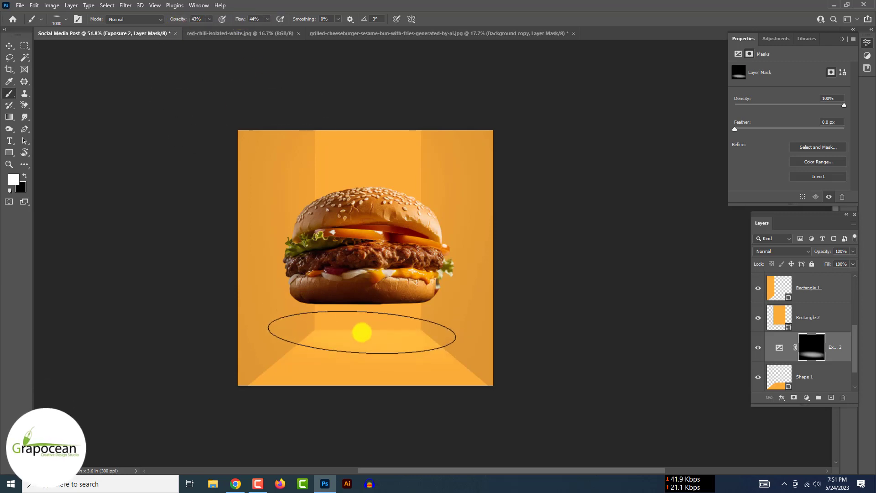
Refine the floor glow on the mask with a larger brush, set to 1300 px and 18% opacity.
{"action": "scroll", "coordinate": [353, 328], "scroll_direction": "down", "scroll_amount": 4}
{"action": "scroll", "coordinate": [354, 329], "scroll_direction": "up", "scroll_amount": 5}
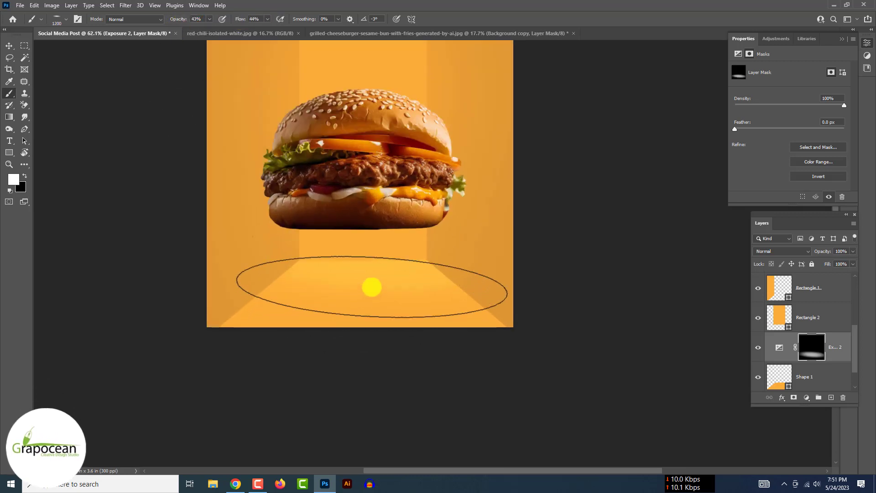
{"action": "left_click_drag", "start_coordinate": [186, 20], "coordinate": [175, 28]}
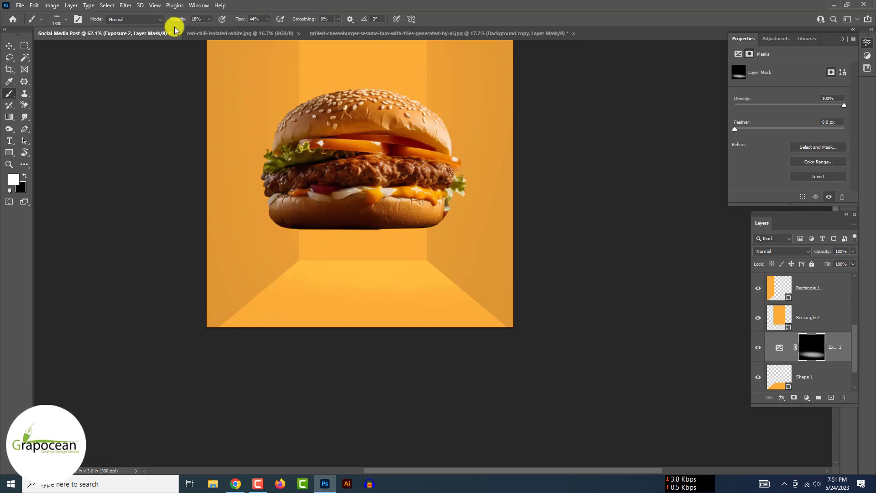
Compare the floor with and without its Exposure adjustment, and set the adjustment's exposure to -1.28.
{"action": "double_click", "coordinate": [759, 348]}
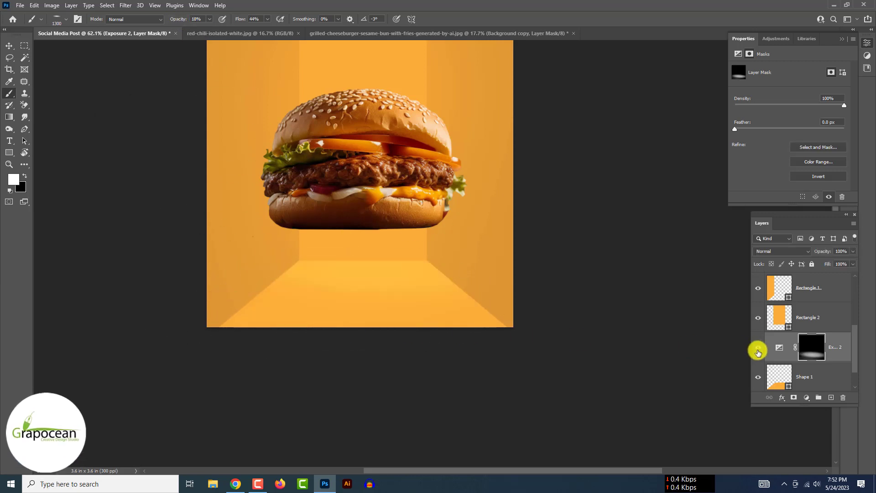
{"action": "left_click", "coordinate": [780, 348]}
{"action": "left_click_drag", "start_coordinate": [791, 91], "coordinate": [779, 92]}
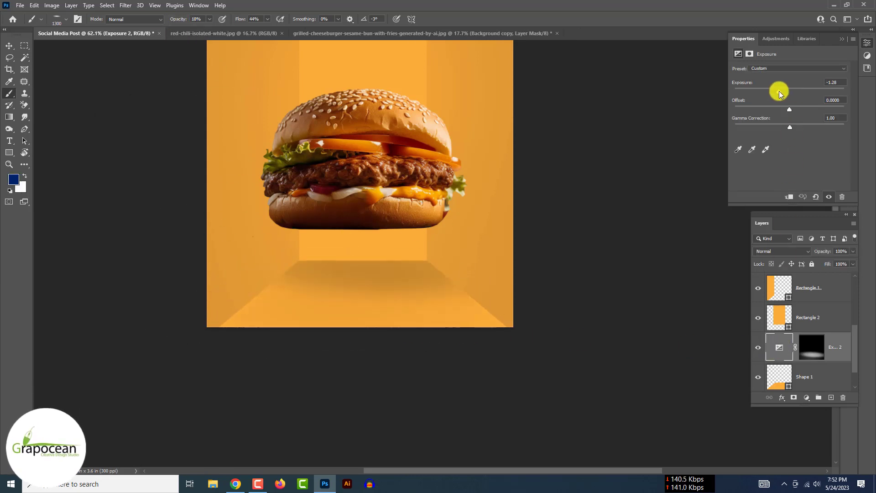
Add an Exposure adjustment directly above the back wall rectangle and set its exposure to -0.72.
{"action": "left_click", "coordinate": [10, 46]}
{"action": "left_click", "coordinate": [392, 244]}
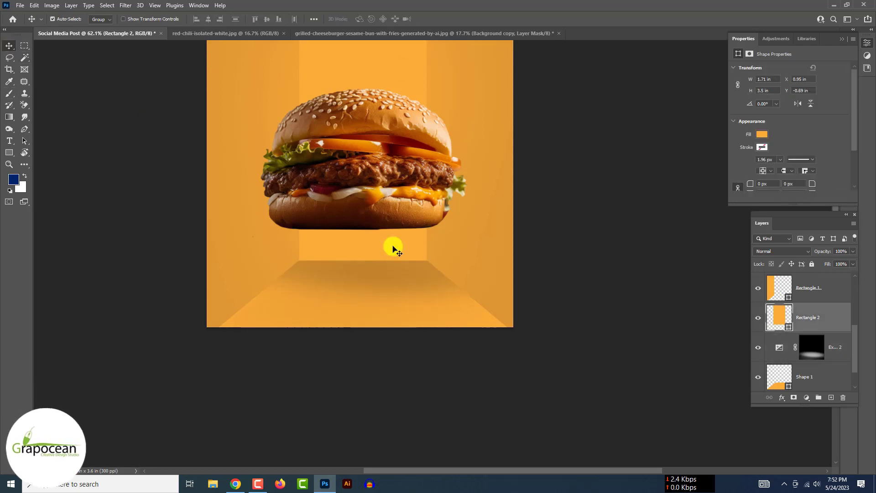
{"action": "left_click", "coordinate": [759, 319]}
{"action": "left_click", "coordinate": [758, 319]}
{"action": "left_click", "coordinate": [806, 397]}
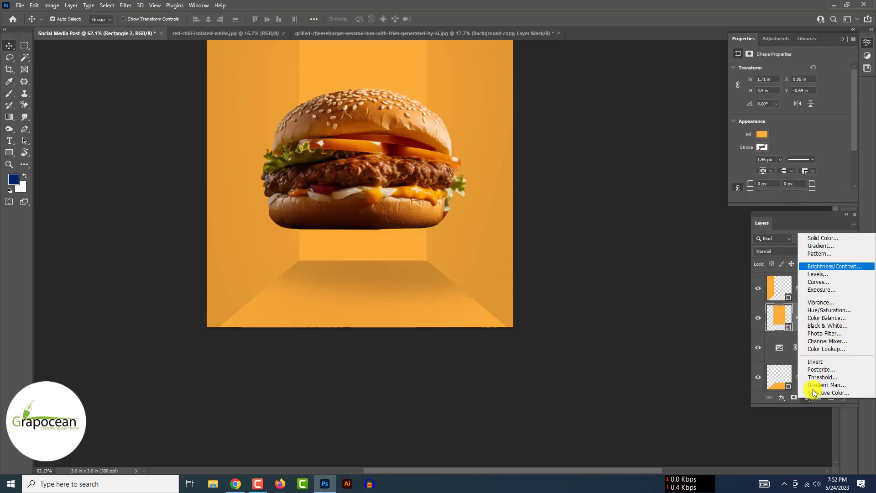
{"action": "left_click", "coordinate": [836, 289]}
{"action": "left_click", "coordinate": [780, 317]}
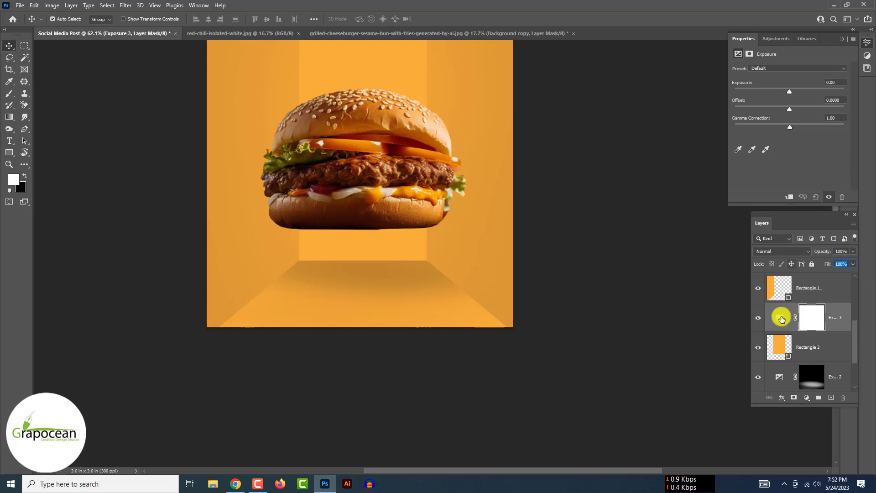
{"action": "left_click_drag", "start_coordinate": [790, 91], "coordinate": [784, 93]}
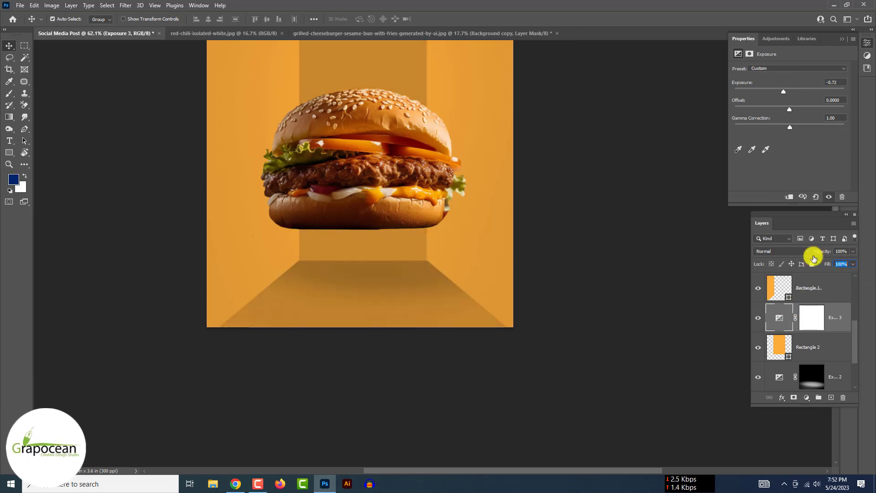
Clip the new Exposure adjustment to the back wall rectangle and invert its layer mask to black.
{"action": "left_click", "coordinate": [823, 333], "text": "alt"}
{"action": "left_click", "coordinate": [816, 320]}
{"action": "key", "text": "ctrl+i"}
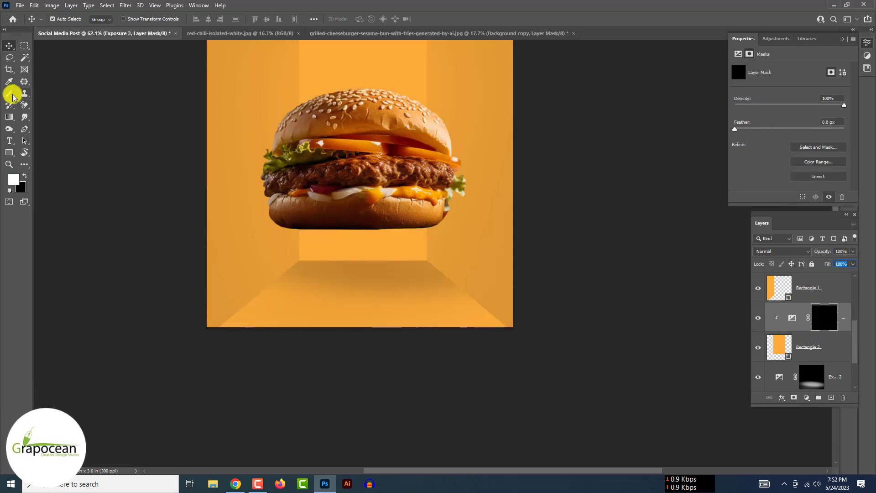
Paint soft shading on the back wall adjustment's mask below the burger with a 1300 px brush at 18% opacity and 44% flow.
{"action": "right_click", "coordinate": [322, 221]}
{"action": "left_click", "coordinate": [351, 220]}
{"action": "left_click", "coordinate": [293, 231]}
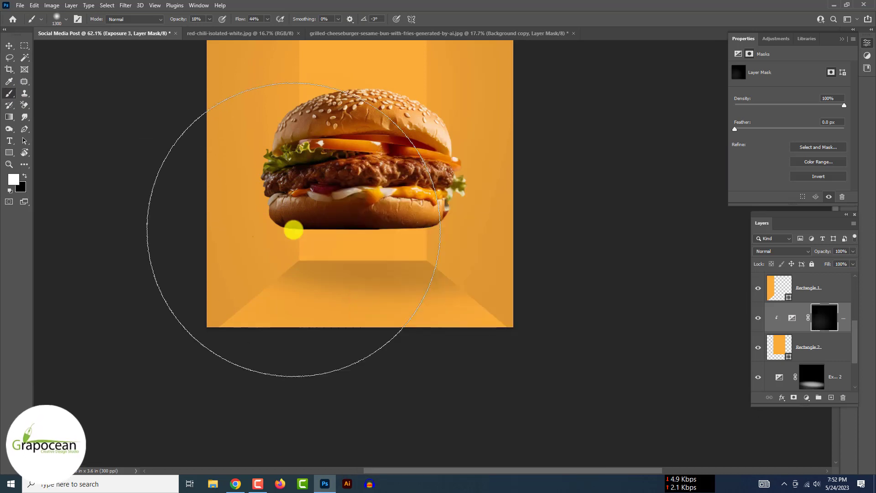
{"action": "mouse_move", "coordinate": [414, 240]}
{"action": "left_mouse_down"}
{"action": "mouse_move", "coordinate": [442, 251]}
{"action": "mouse_move", "coordinate": [385, 242]}
{"action": "left_mouse_up"}
{"action": "scroll", "coordinate": [300, 242], "scroll_direction": "down", "scroll_amount": 3}
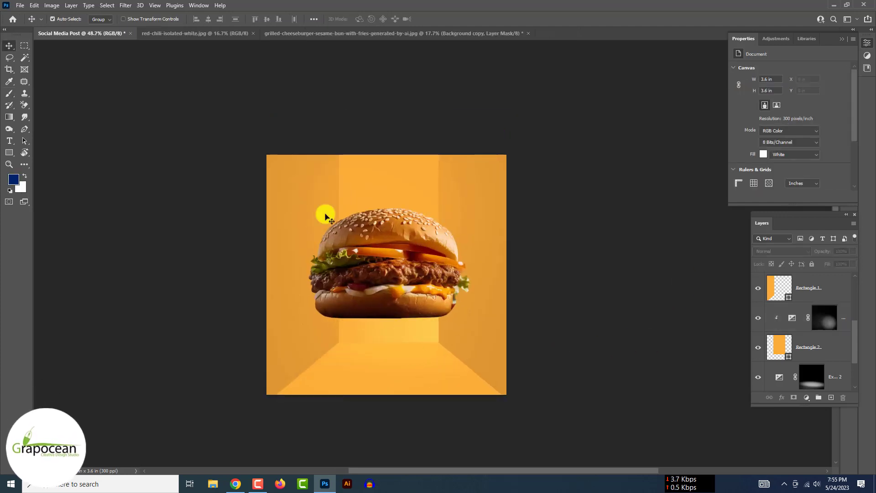
Compare the left wall with and without its Exposure adjustment, and raise the adjustment's exposure to brighten the wall.
{"action": "left_click", "coordinate": [757, 287]}
{"action": "left_click", "coordinate": [758, 287]}
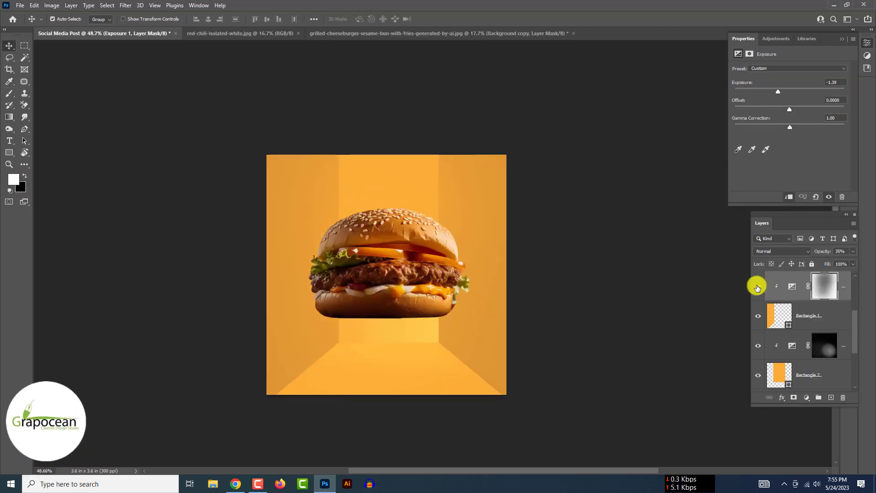
{"action": "left_click", "coordinate": [813, 286]}
{"action": "left_click", "coordinate": [793, 287]}
{"action": "left_click_drag", "start_coordinate": [776, 91], "coordinate": [815, 95]}
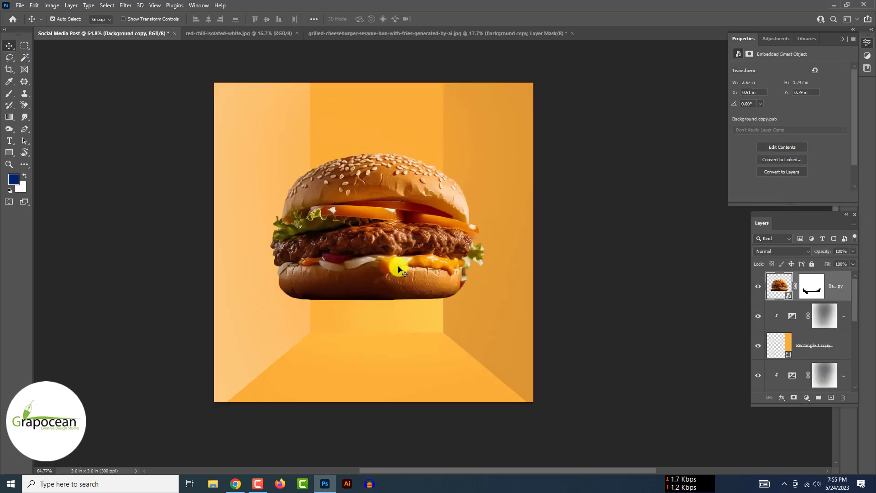
Scale the burger to 82.28%, rotate it 45° clockwise and place it on the floor near the left wall.
{"action": "left_click_drag", "start_coordinate": [379, 275], "coordinate": [355, 300]}
{"action": "key", "text": "ctrl+t"}
{"action": "left_click_drag", "start_coordinate": [464, 331], "coordinate": [416, 302]}
{"action": "left_click_drag", "start_coordinate": [381, 269], "coordinate": [386, 302]}
{"action": "left_click_drag", "start_coordinate": [420, 226], "coordinate": [444, 315]}
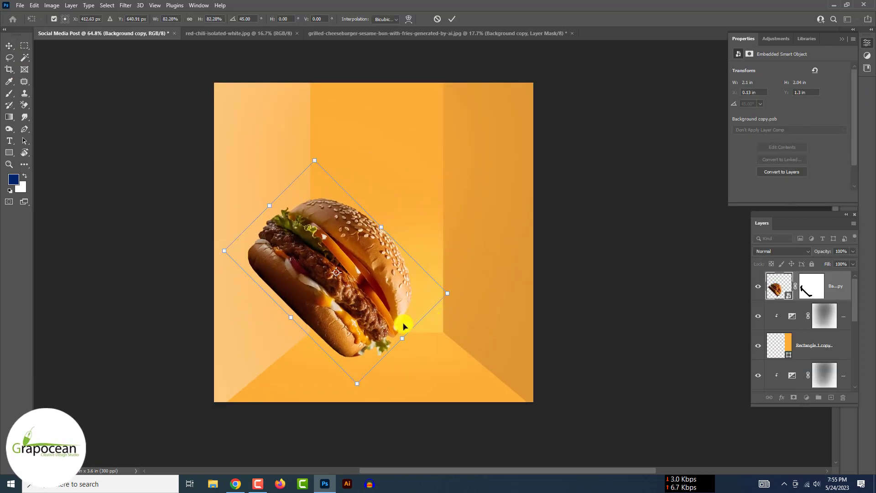
{"action": "left_click_drag", "start_coordinate": [340, 341], "coordinate": [327, 361]}
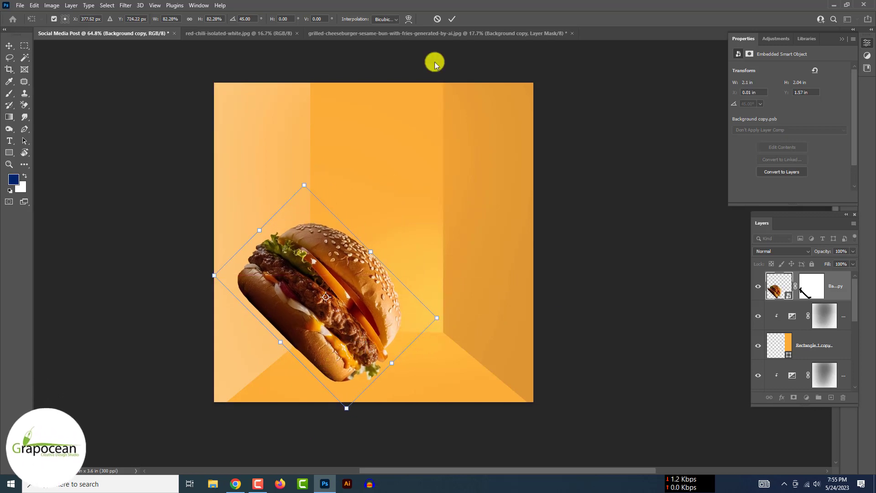
{"action": "left_click", "coordinate": [452, 19]}
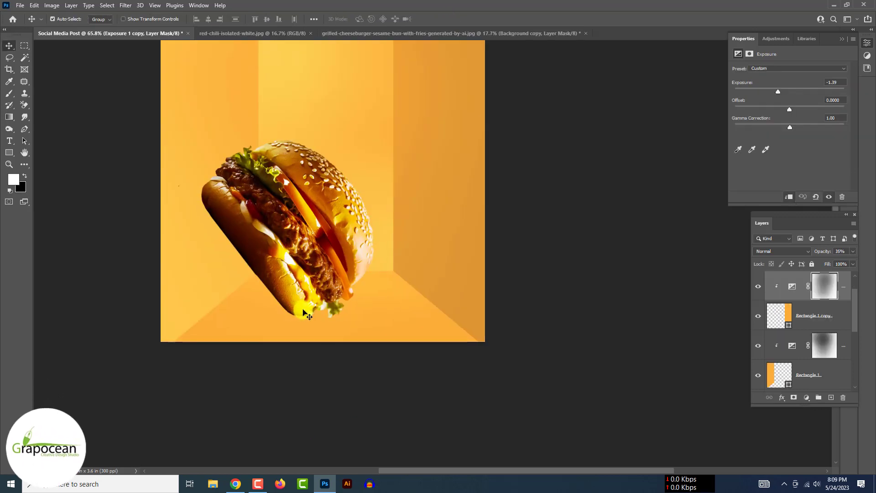
Add a Solid Color fill in burger-sampled brown #7b3a00 beneath the burger layer and invert its mask to black.
{"action": "left_click", "coordinate": [840, 286]}
{"action": "left_click", "coordinate": [841, 315]}
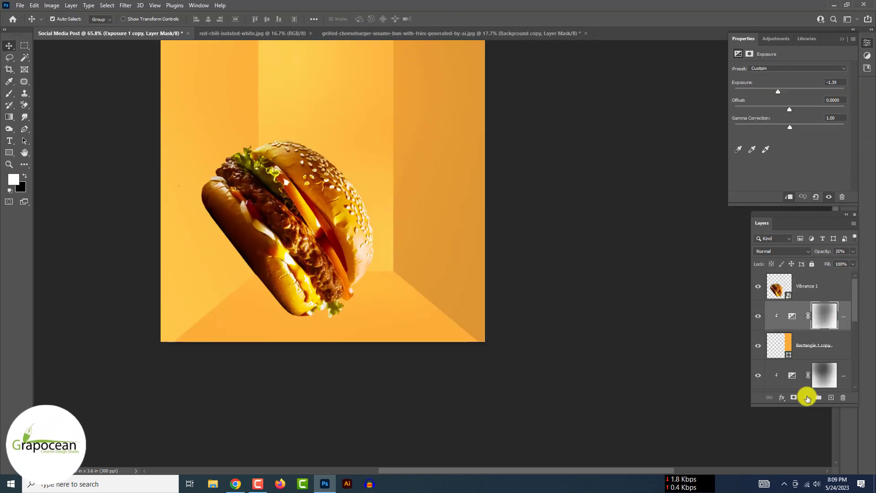
{"action": "left_click", "coordinate": [807, 398]}
{"action": "left_click", "coordinate": [823, 239]}
{"action": "left_click", "coordinate": [346, 253]}
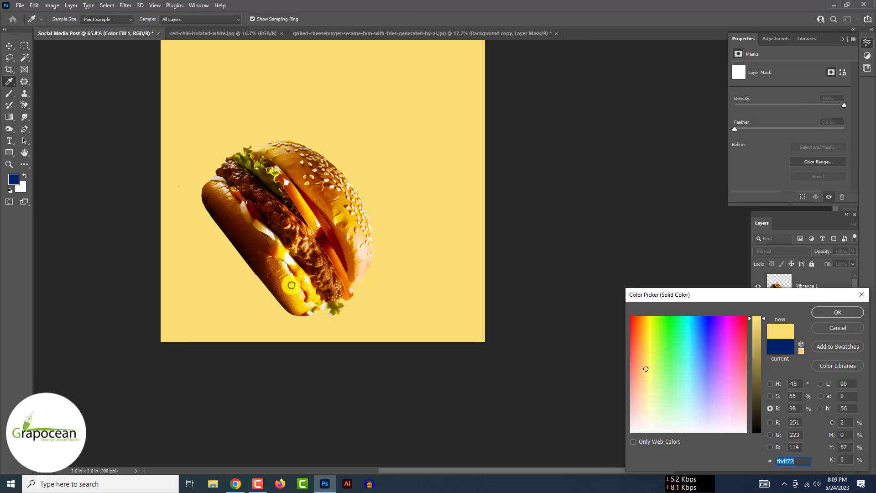
{"action": "left_click_drag", "start_coordinate": [345, 252], "coordinate": [271, 239]}
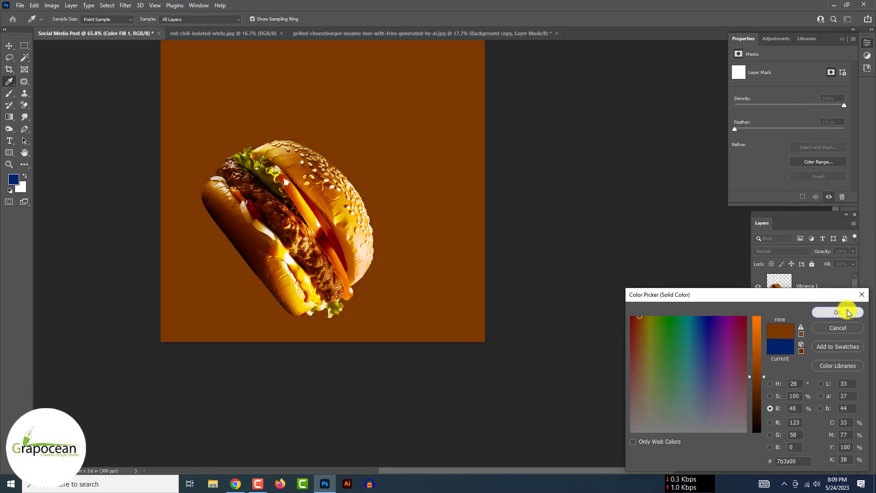
{"action": "left_click", "coordinate": [848, 313]}
{"action": "left_click", "coordinate": [815, 323]}
{"action": "key", "text": "ctrl+i"}
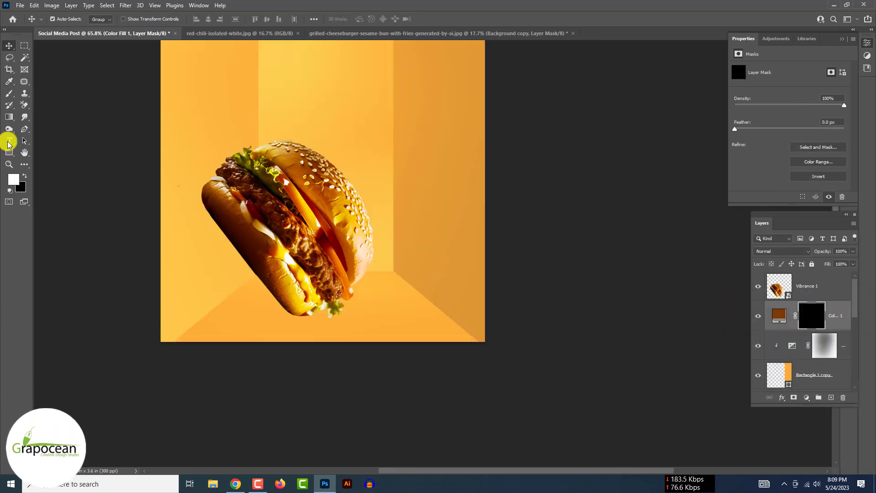
Paint a floor shadow under the burger on the brown fill's mask with a flattened 500 px brush at 44% opacity and 36% flow.
{"action": "right_click", "coordinate": [301, 309]}
{"action": "left_click_drag", "start_coordinate": [329, 183], "coordinate": [328, 175]}
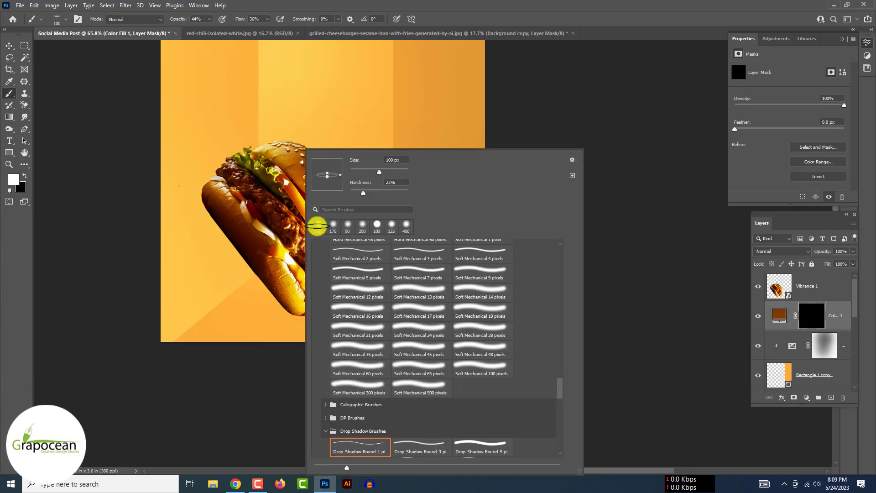
{"action": "left_click", "coordinate": [296, 318]}
{"action": "key", "text": "bracketright"}
{"action": "key", "text": "bracketright"}
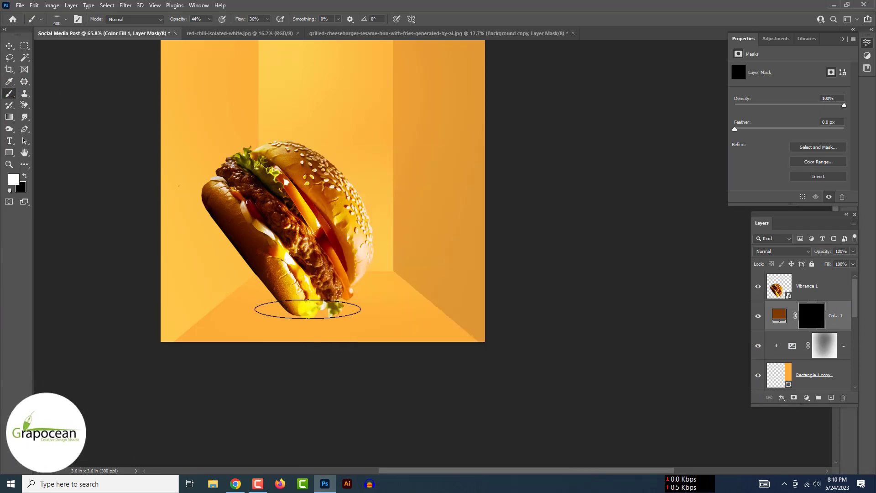
{"action": "key", "text": "bracketright"}
{"action": "left_click", "coordinate": [306, 309]}
{"action": "key", "text": "ctrl+minus"}
{"action": "key", "text": "ctrl+minus"}
{"action": "scroll", "coordinate": [359, 296], "scroll_direction": "up", "scroll_amount": 4}
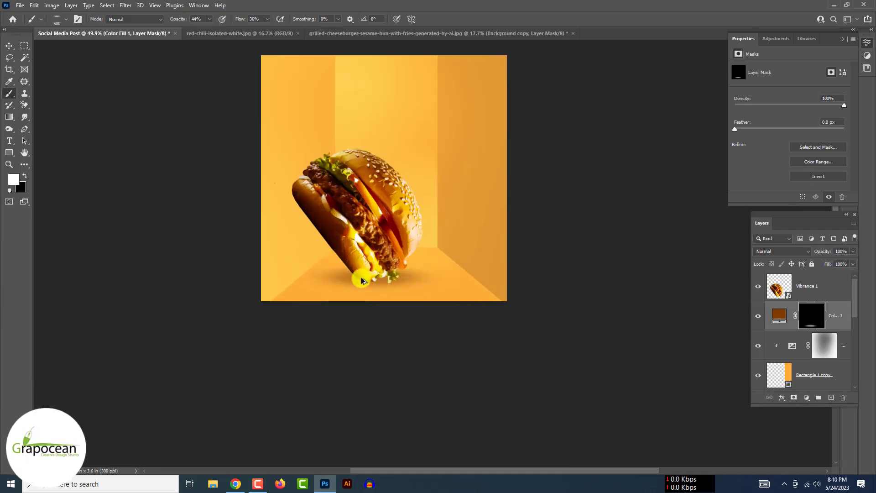
Paint a vertical shadow on the left wall behind the burger on the same mask, with the 500 px brush angled at -90°.
{"action": "left_click", "coordinate": [365, 276], "text": "ctrl"}
{"action": "left_click", "coordinate": [814, 312]}
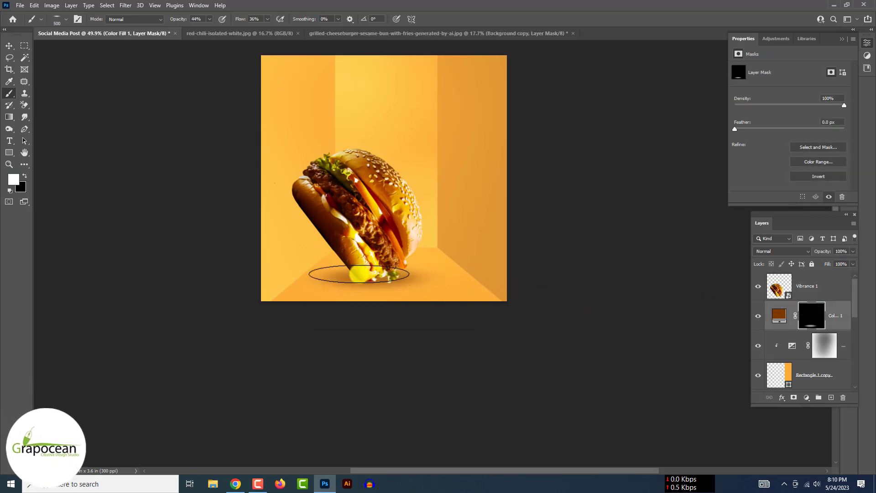
{"action": "right_click", "coordinate": [312, 231]}
{"action": "left_click_drag", "start_coordinate": [348, 183], "coordinate": [334, 189]}
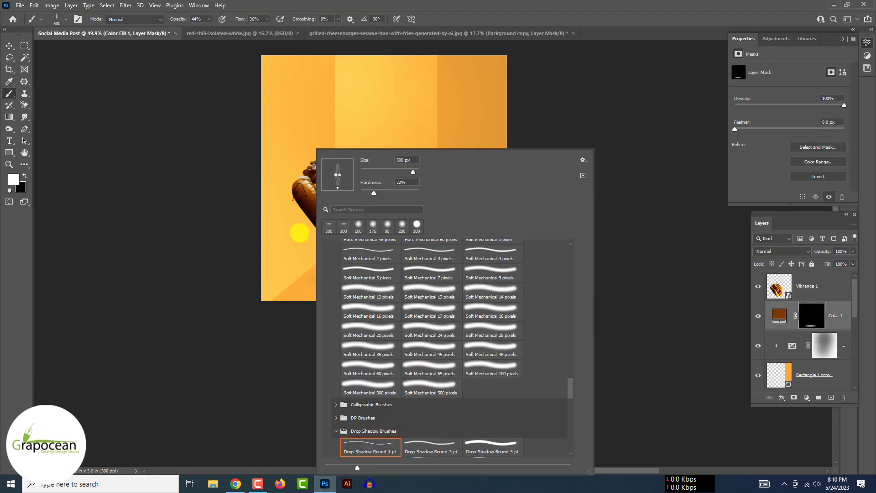
{"action": "left_click", "coordinate": [298, 235]}
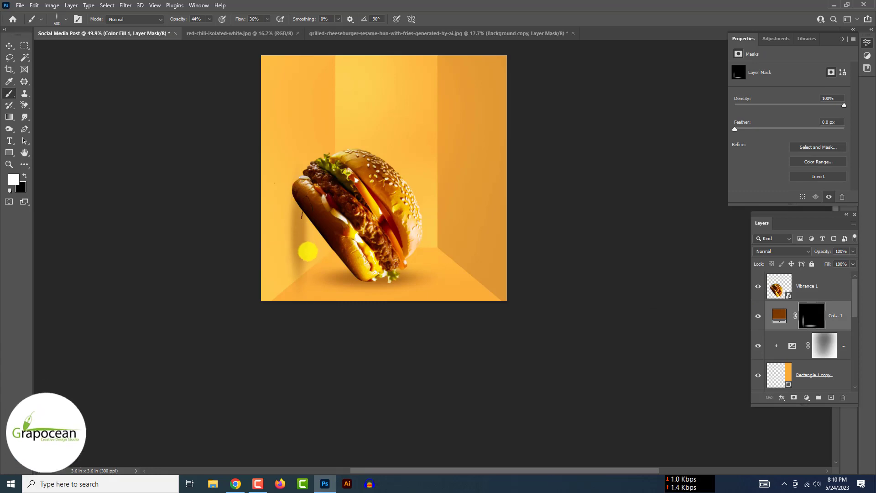
Extend the floor shadow towards the left wall with the 500 px brush angled at 0°.
{"action": "right_click", "coordinate": [329, 230]}
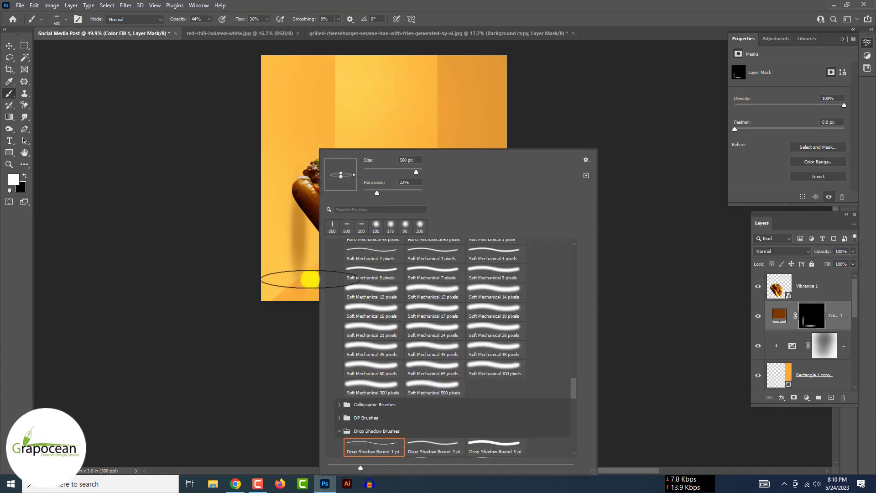
{"action": "left_click", "coordinate": [310, 279]}
{"action": "scroll", "coordinate": [352, 276], "scroll_direction": "down", "scroll_amount": 3}
{"action": "scroll", "coordinate": [390, 252], "scroll_direction": "up", "scroll_amount": 2}
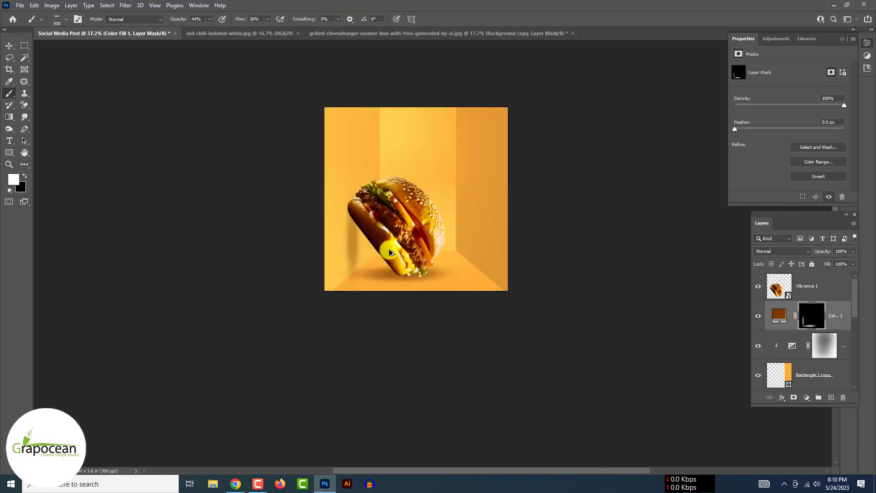
Strengthen the wall shadow close to the tilted bun with a 300 px brush angled at -90°.
{"action": "scroll", "coordinate": [391, 252], "scroll_direction": "up", "scroll_amount": 4}
{"action": "scroll", "coordinate": [384, 271], "scroll_direction": "down", "scroll_amount": 2}
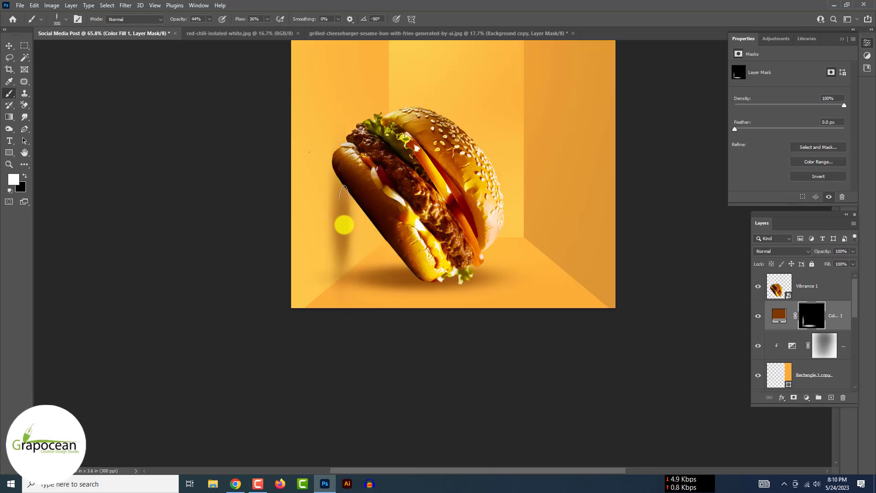
{"action": "scroll", "coordinate": [354, 242], "scroll_direction": "up", "scroll_amount": 2}
{"action": "left_click", "coordinate": [337, 155]}
{"action": "scroll", "coordinate": [410, 246], "scroll_direction": "down", "scroll_amount": 2}
{"action": "scroll", "coordinate": [525, 244], "scroll_direction": "up", "scroll_amount": 2}
Refine the contact shadow under the burger with the 300 px brush angled at 0°, swapping between white and black.
{"action": "right_click", "coordinate": [433, 286]}
{"action": "left_click_drag", "start_coordinate": [455, 183], "coordinate": [465, 174]}
{"action": "left_click", "coordinate": [424, 278]}
{"action": "key", "text": "x"}
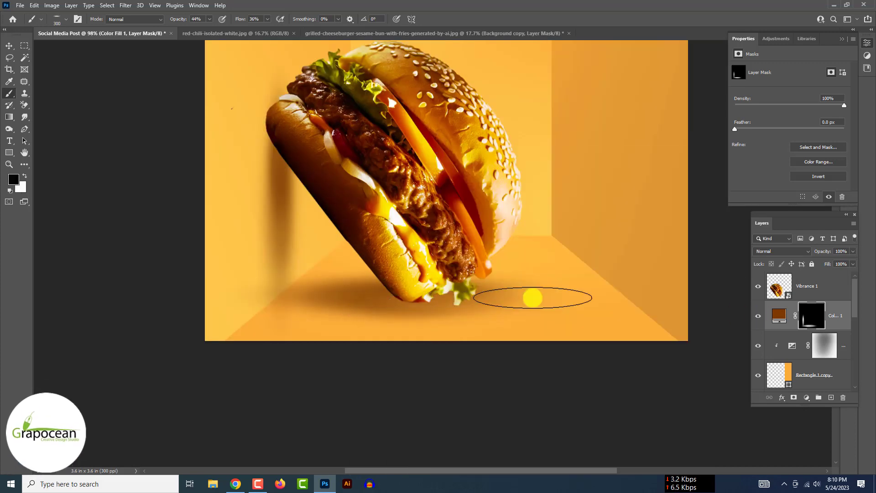
{"action": "key", "text": "x"}
{"action": "scroll", "coordinate": [433, 298], "scroll_direction": "down", "scroll_amount": 1}
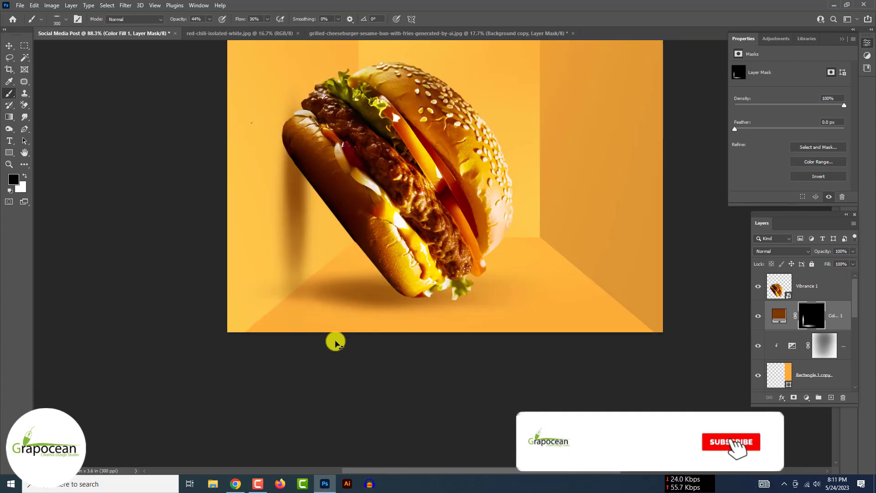
Retouch the shadow at the burger's lower edge on the mask with the 300 px brush angled at 45°.
{"action": "scroll", "coordinate": [335, 343], "scroll_direction": "down", "scroll_amount": 4}
{"action": "scroll", "coordinate": [366, 292], "scroll_direction": "up", "scroll_amount": 4}
{"action": "right_click", "coordinate": [433, 279]}
{"action": "left_click_drag", "start_coordinate": [465, 174], "coordinate": [462, 168]}
{"action": "left_click", "coordinate": [406, 286]}
{"action": "scroll", "coordinate": [407, 285], "scroll_direction": "down", "scroll_amount": 4}
{"action": "scroll", "coordinate": [411, 283], "scroll_direction": "up", "scroll_amount": 2}
{"action": "scroll", "coordinate": [687, 262], "scroll_direction": "down", "scroll_amount": 4}
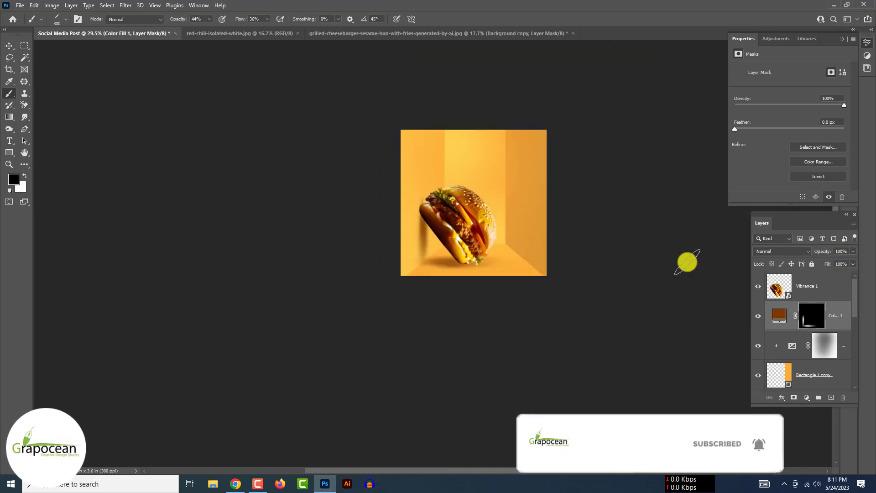
{"action": "scroll", "coordinate": [452, 269], "scroll_direction": "up", "scroll_amount": 4}
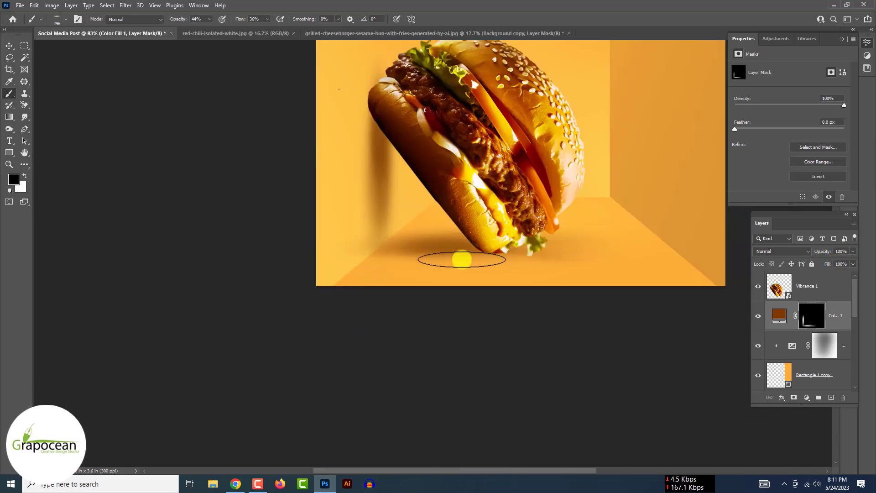
Clean up the shadow edges on the brown fill's mask with a rounder brush angled at 6° and reduced to 80 px.
{"action": "right_click", "coordinate": [491, 256]}
{"action": "left_click_drag", "start_coordinate": [520, 178], "coordinate": [517, 192]}
{"action": "left_click", "coordinate": [438, 249]}
{"action": "left_click_drag", "start_coordinate": [371, 299], "coordinate": [424, 294]}
{"action": "key", "text": "bracketleft"}
{"action": "key", "text": "bracketleft"}
{"action": "key", "text": "bracketleft"}
{"action": "key", "text": "bracketleft"}
{"action": "key", "text": "bracketleft"}
{"action": "key", "text": "bracketleft"}
{"action": "key", "text": "bracketleft"}
{"action": "key", "text": "bracketleft"}
{"action": "key", "text": "bracketleft"}
{"action": "key", "text": "bracketleft"}
{"action": "scroll", "coordinate": [464, 275], "scroll_direction": "down", "scroll_amount": 5}
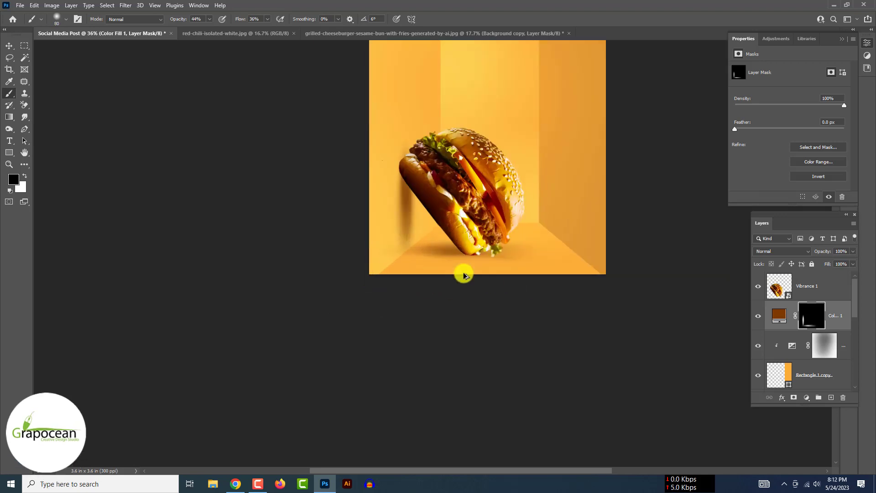
{"action": "scroll", "coordinate": [464, 275], "scroll_direction": "up", "scroll_amount": 3}
{"action": "scroll", "coordinate": [450, 186], "scroll_direction": "down", "scroll_amount": 3}
{"action": "scroll", "coordinate": [445, 147], "scroll_direction": "up", "scroll_amount": 3}
{"action": "key", "text": "x"}
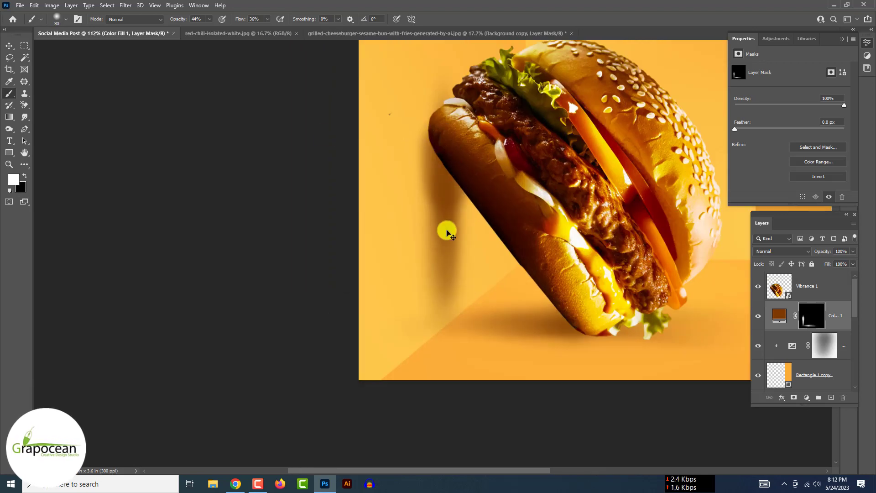
{"action": "scroll", "coordinate": [442, 182], "scroll_direction": "down", "scroll_amount": 6}
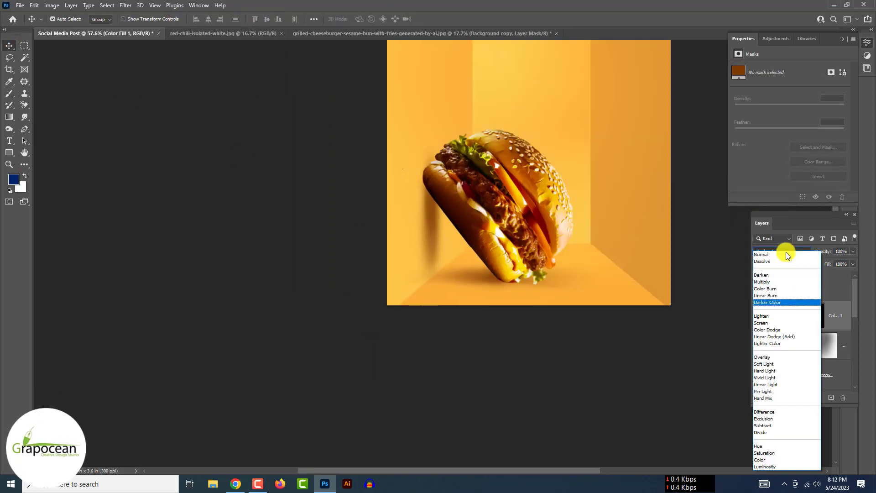
Try different blend modes on the brown shadow fill layer.
{"action": "key", "text": "Down"}
{"action": "key", "text": "Down"}
{"action": "key", "text": "Down"}
{"action": "key", "text": "Down"}
{"action": "key", "text": "Down"}
{"action": "key", "text": "Down"}
{"action": "key", "text": "Down"}
{"action": "key", "text": "Down"}
{"action": "key", "text": "Down"}
{"action": "key", "text": "Down"}
{"action": "key", "text": "Down"}
{"action": "key", "text": "Down"}
{"action": "key", "text": "Down"}
{"action": "key", "text": "Down"}
{"action": "key", "text": "Up"}
{"action": "key", "text": "Up"}
{"action": "key", "text": "Up"}
{"action": "key", "text": "Up"}
{"action": "key", "text": "Up"}
{"action": "key", "text": "Up"}
{"action": "key", "text": "Up"}
{"action": "key", "text": "Up"}
{"action": "key", "text": "Up"}
{"action": "key", "text": "Up"}
{"action": "key", "text": "Up"}
{"action": "key", "text": "Up"}
{"action": "key", "text": "Up"}
{"action": "key", "text": "Up"}
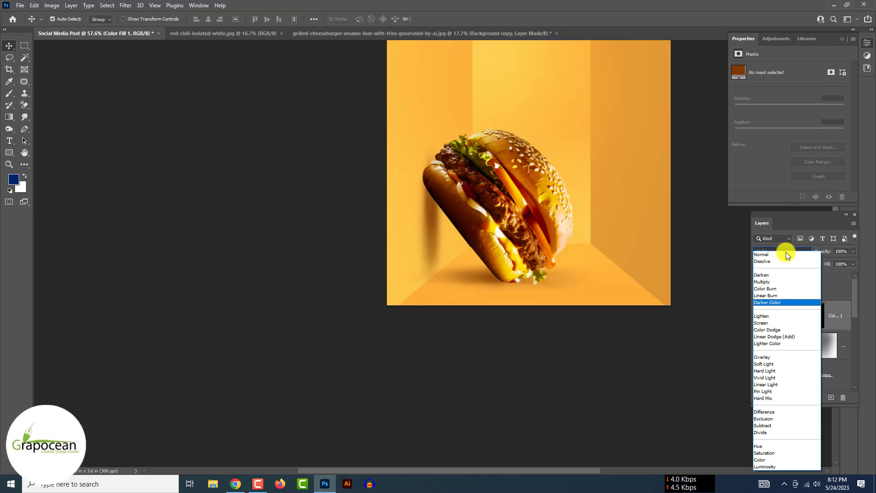
{"action": "key", "text": "Down"}
{"action": "key", "text": "Down"}
{"action": "key", "text": "Down"}
{"action": "key", "text": "Down"}
{"action": "key", "text": "Down"}
{"action": "key", "text": "Down"}
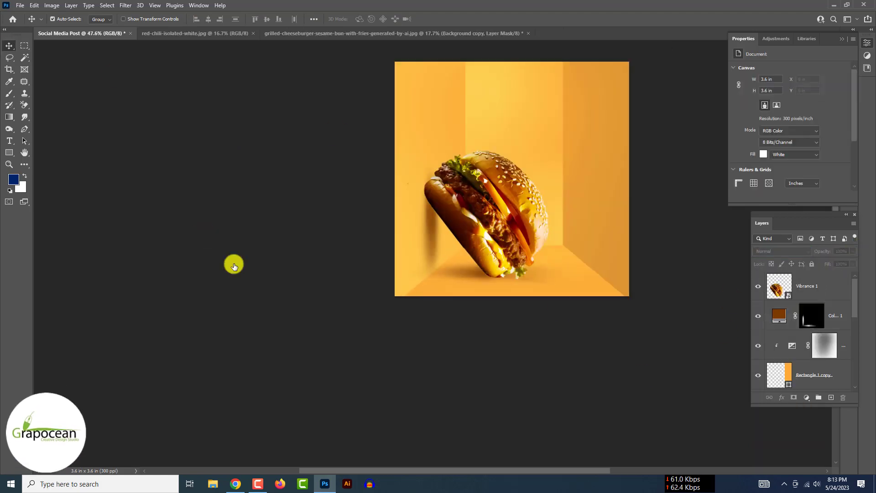
Add a solid color fill layer as a smart object with an Add Noise filter and blend it in Soft Light.
{"action": "left_click", "coordinate": [806, 398]}
{"action": "left_click", "coordinate": [835, 242]}
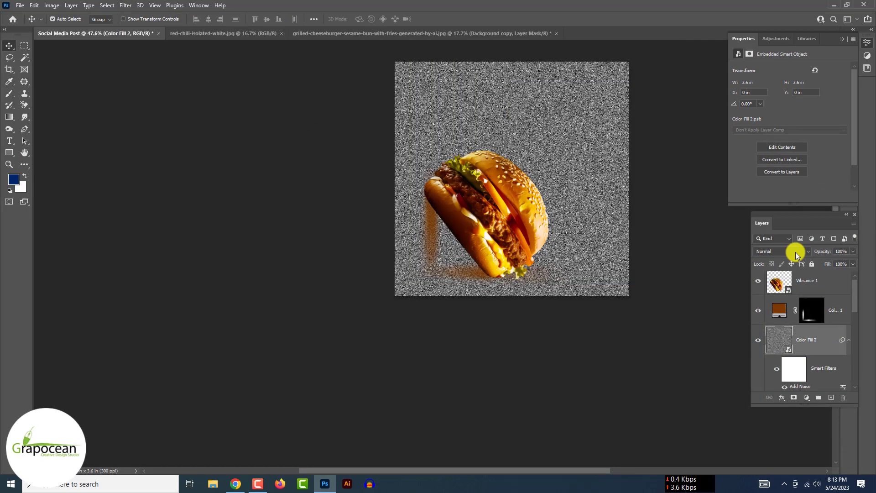
{"action": "left_click", "coordinate": [782, 251]}
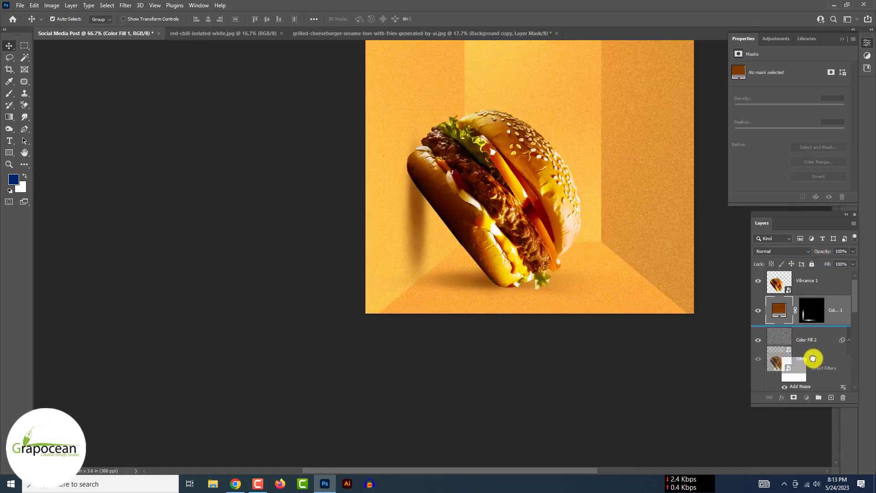
Place the noise layer above the burger in the layer stack and lower its opacity to 36%.
{"action": "left_click_drag", "start_coordinate": [816, 351], "coordinate": [804, 397]}
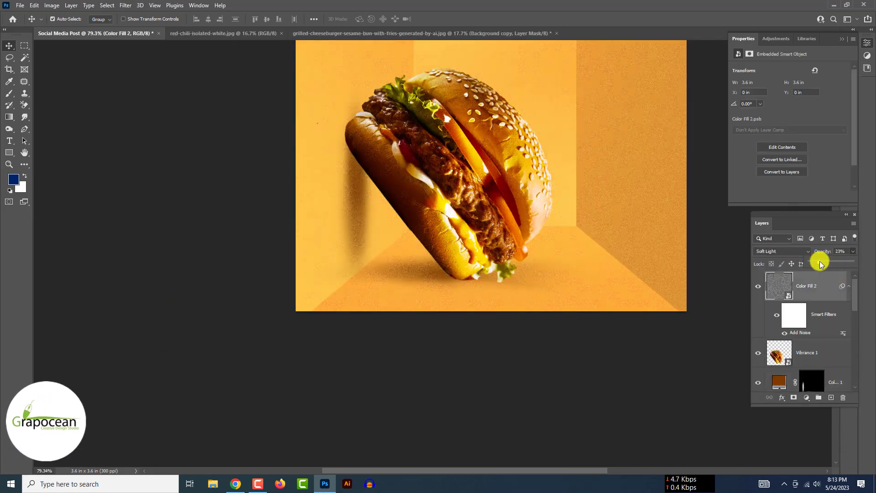
{"action": "left_click_drag", "start_coordinate": [822, 260], "coordinate": [817, 264]}
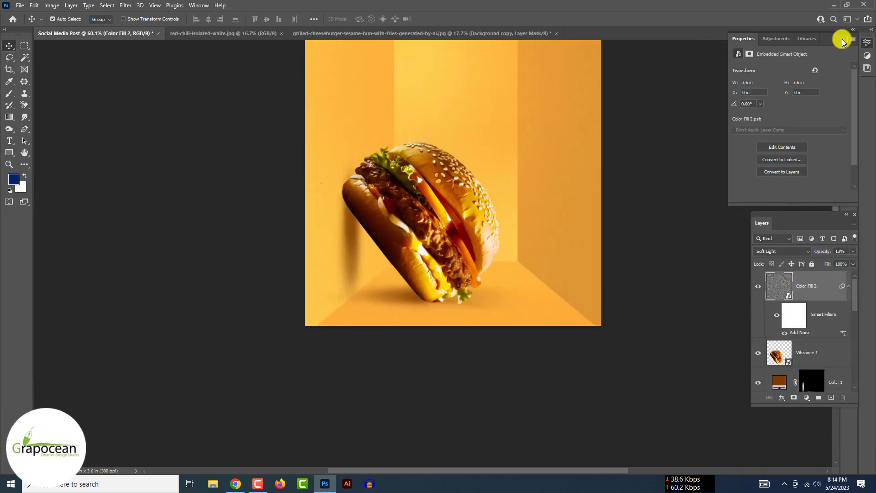
{"action": "left_click", "coordinate": [842, 38]}
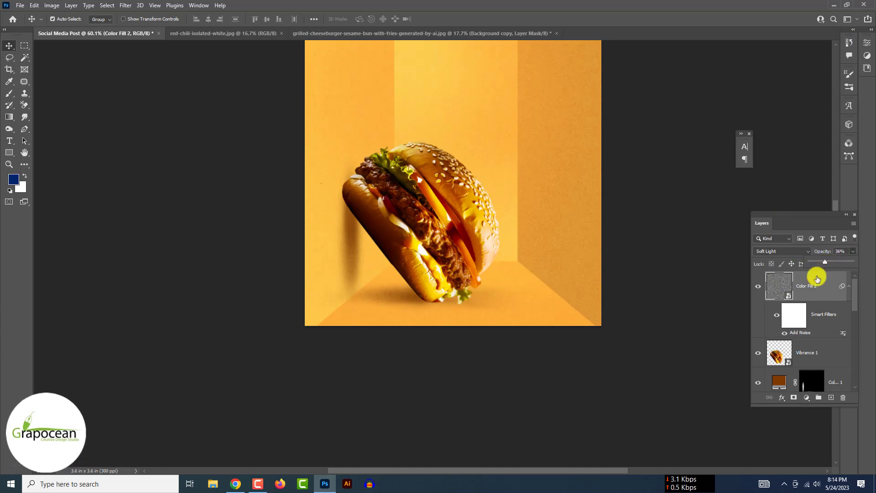
Mask the noise layer and paint on the mask with a soft 200 px brush at 23% opacity to vary the grain.
{"action": "left_click", "coordinate": [8, 93]}
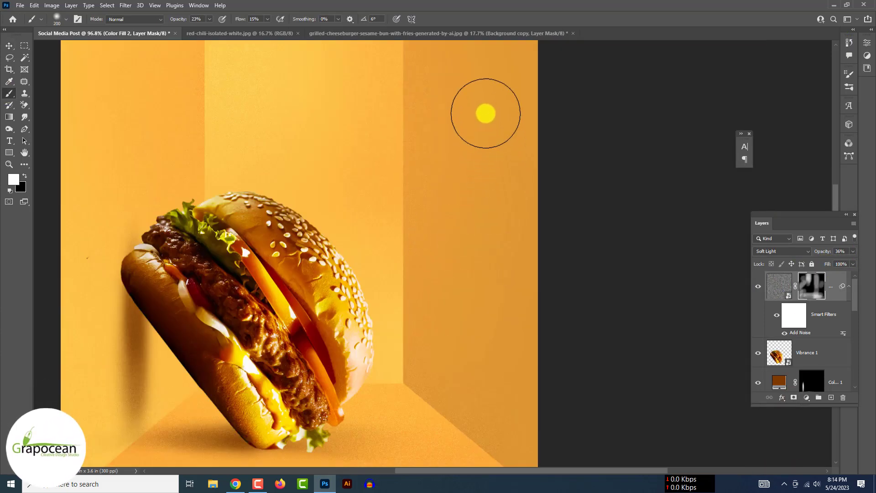
{"action": "scroll", "coordinate": [569, 429], "scroll_direction": "down", "scroll_amount": 2}
{"action": "scroll", "coordinate": [436, 256], "scroll_direction": "up", "scroll_amount": 3}
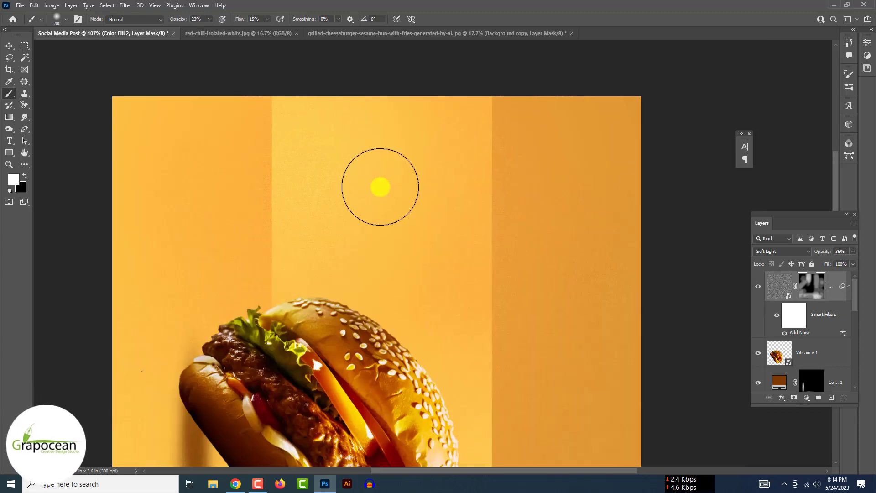
{"action": "scroll", "coordinate": [700, 145], "scroll_direction": "down", "scroll_amount": 3}
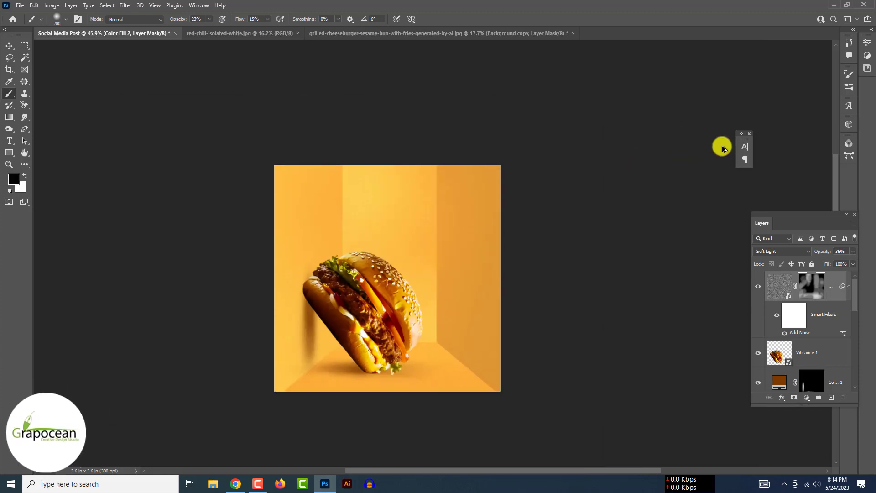
{"action": "scroll", "coordinate": [695, 141], "scroll_direction": "up", "scroll_amount": 2}
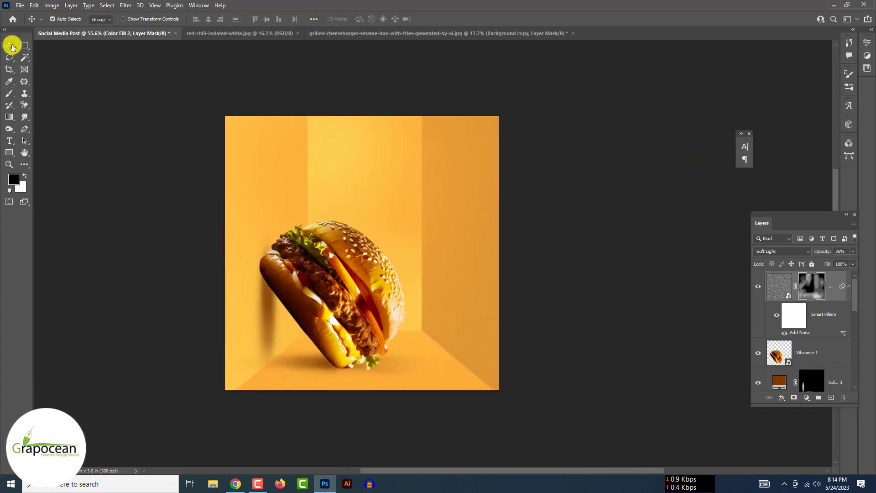
Duplicate the burger together with its brown shadow fill and flip the copies horizontally.
{"action": "left_click", "coordinate": [822, 355]}
{"action": "scroll", "coordinate": [829, 338], "scroll_direction": "down", "scroll_amount": 2}
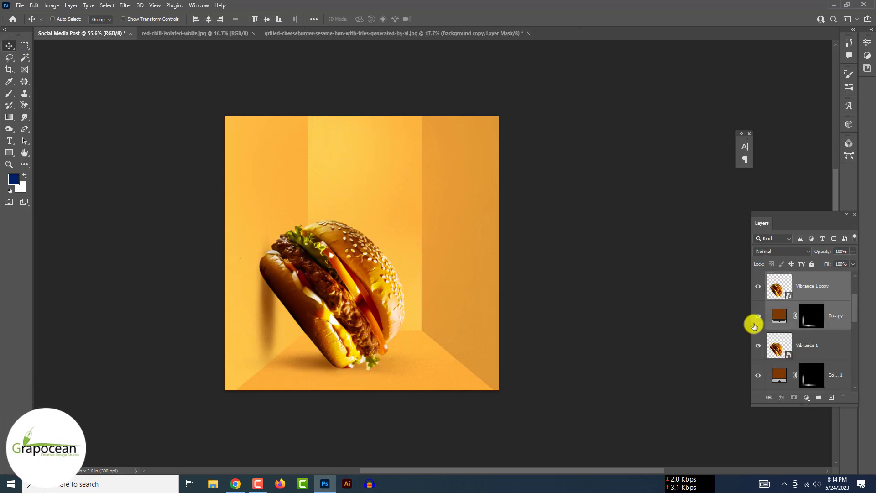
{"action": "key", "text": "ctrl+t"}
{"action": "right_click", "coordinate": [350, 327]}
{"action": "left_click", "coordinate": [391, 307]}
Scale down the flipped burger copy against the room's right wall and place its layers beneath the original burger.
{"action": "left_click_drag", "start_coordinate": [340, 315], "coordinate": [404, 290]}
{"action": "left_click_drag", "start_coordinate": [492, 360], "coordinate": [391, 329]}
{"action": "left_click_drag", "start_coordinate": [358, 267], "coordinate": [395, 307]}
{"action": "key", "text": "Return"}
{"action": "left_click_drag", "start_coordinate": [832, 321], "coordinate": [815, 332]}
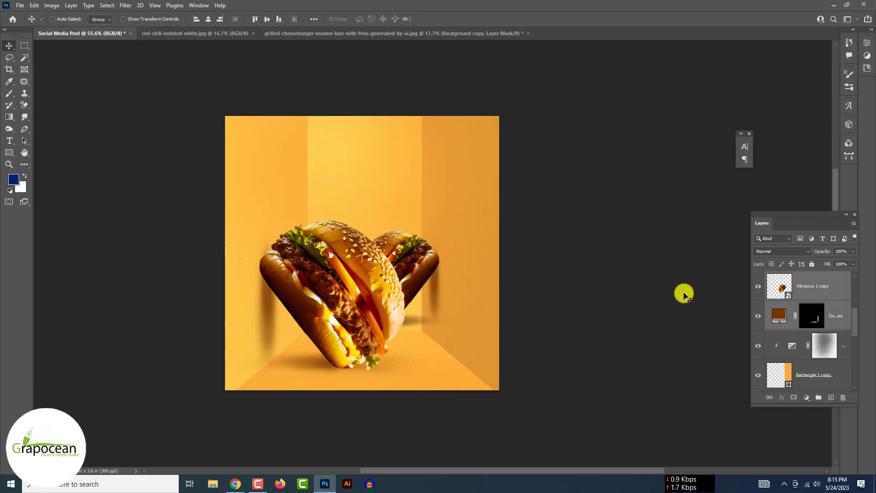
Enlarge the flipped burger and its shadow and reposition them behind the front burger.
{"action": "left_click_drag", "start_coordinate": [457, 230], "coordinate": [481, 202]}
{"action": "left_click_drag", "start_coordinate": [411, 283], "coordinate": [381, 303]}
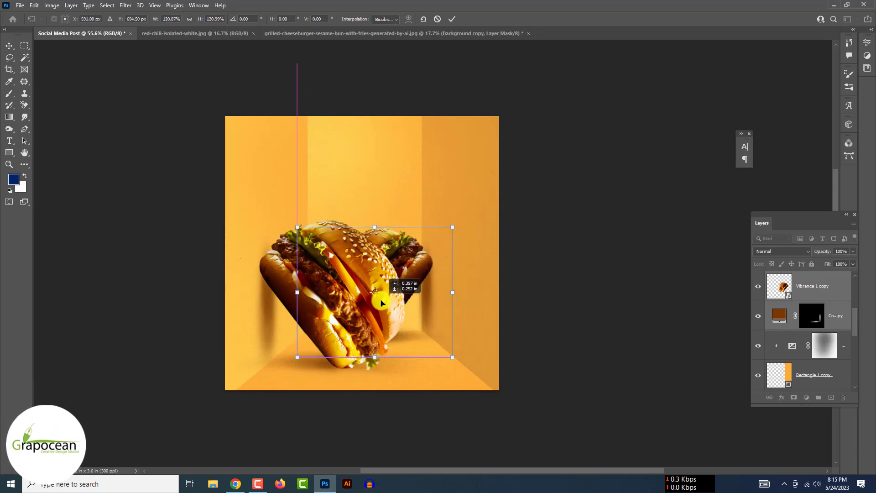
{"action": "left_click_drag", "start_coordinate": [453, 227], "coordinate": [472, 201]}
{"action": "mouse_move", "coordinate": [410, 275]}
{"action": "left_mouse_down"}
{"action": "mouse_move", "coordinate": [405, 264]}
{"action": "mouse_move", "coordinate": [394, 279]}
{"action": "left_mouse_up"}
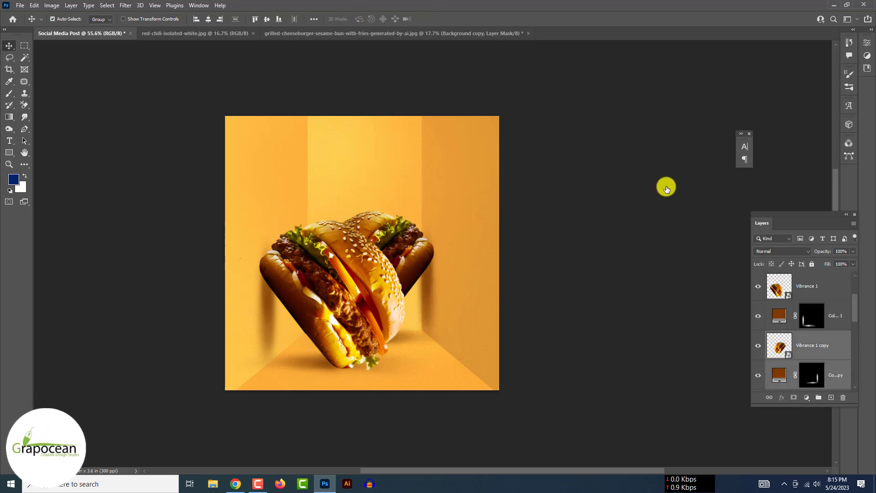
Move the front burger and its shadow down and to the left in the room.
{"action": "left_click", "coordinate": [839, 322]}
{"action": "left_click", "coordinate": [837, 291], "text": "shift"}
{"action": "key", "text": "ctrl+t"}
{"action": "left_click_drag", "start_coordinate": [366, 334], "coordinate": [350, 348]}
{"action": "left_click", "coordinate": [452, 19]}
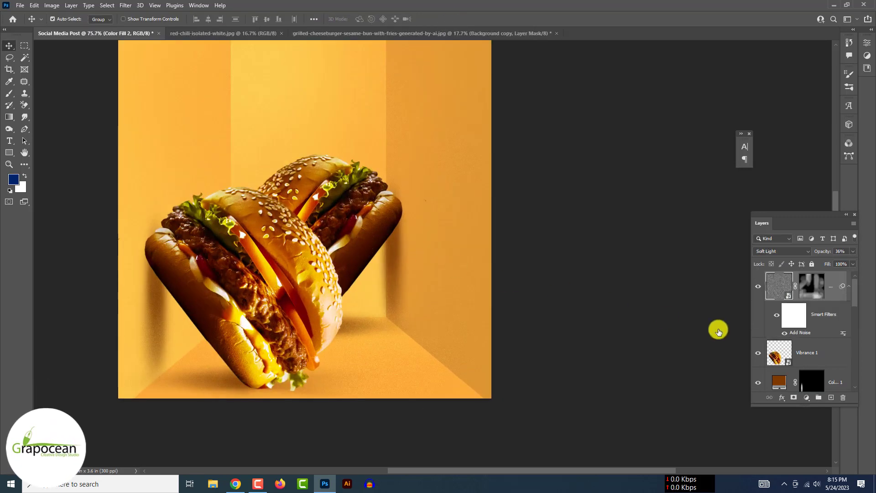
Scale the rear burger copy and its shadow to about 82% and move them right against the side wall.
{"action": "left_click", "coordinate": [802, 348]}
{"action": "scroll", "coordinate": [817, 334], "scroll_direction": "down", "scroll_amount": 2}
{"action": "left_click", "coordinate": [834, 313], "text": "shift"}
{"action": "key", "text": "ctrl+t"}
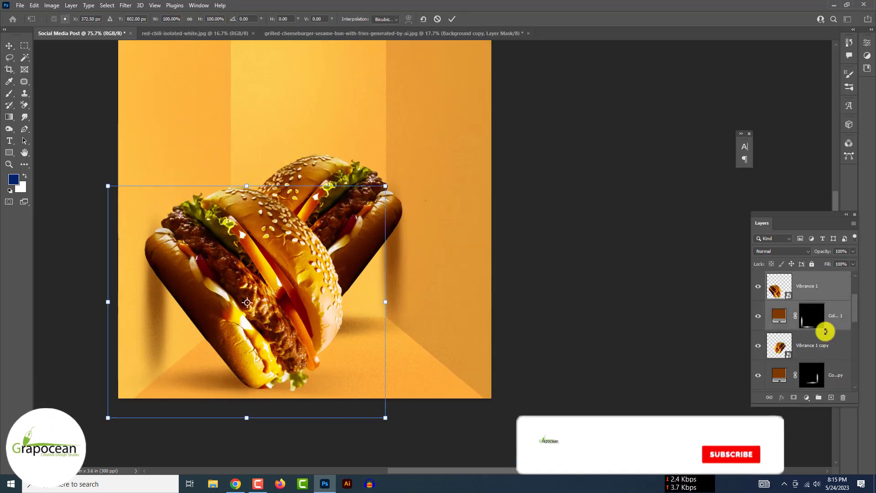
{"action": "left_click", "coordinate": [817, 349]}
{"action": "left_click", "coordinate": [826, 380], "text": "shift"}
{"action": "key", "text": "ctrl+t"}
{"action": "left_click_drag", "start_coordinate": [434, 153], "coordinate": [390, 191]}
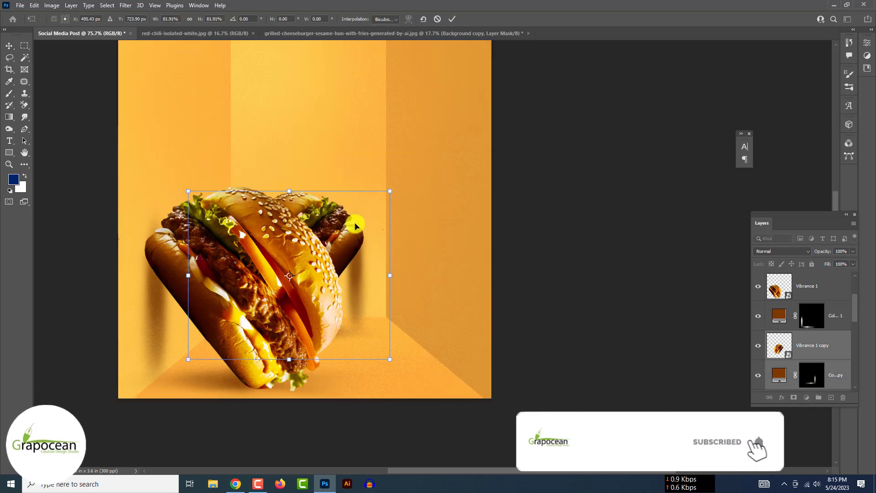
{"action": "left_click_drag", "start_coordinate": [337, 235], "coordinate": [383, 229]}
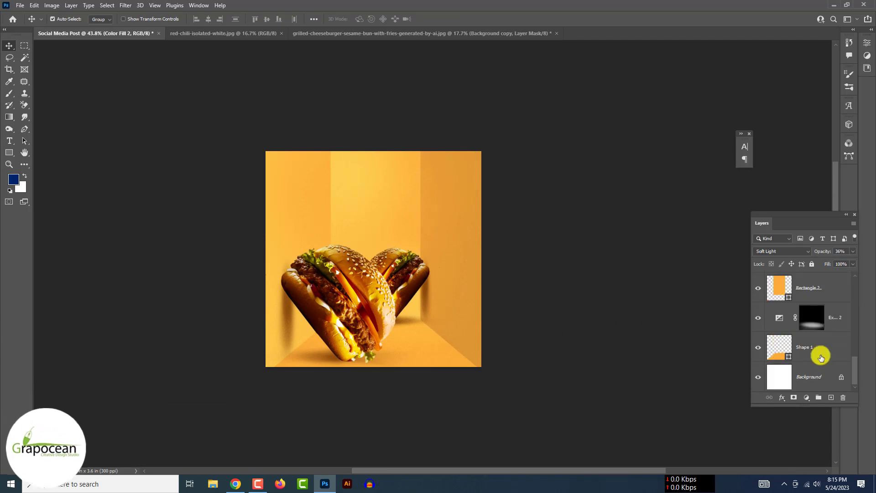
Duplicate the Shape 1 floor layer and give the copy a linear black-to-white gradient fill.
{"action": "left_click_drag", "start_coordinate": [817, 356], "coordinate": [832, 378]}
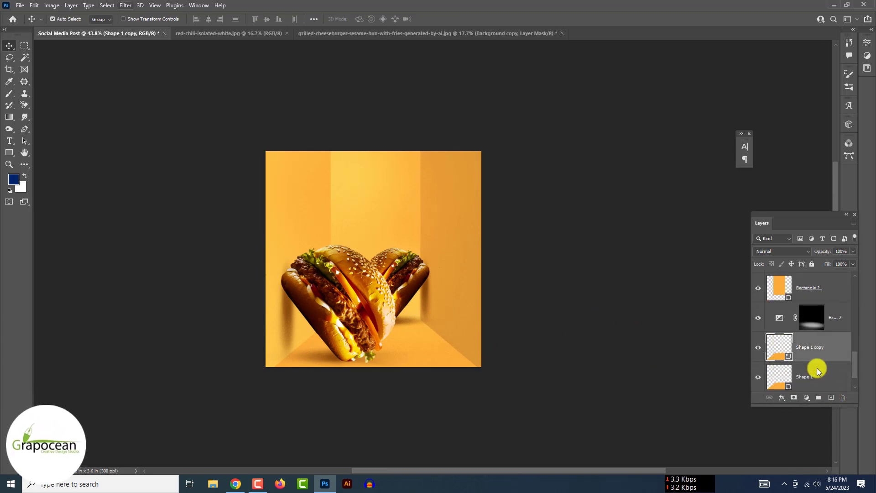
{"action": "right_click", "coordinate": [804, 349]}
{"action": "left_click", "coordinate": [728, 88]}
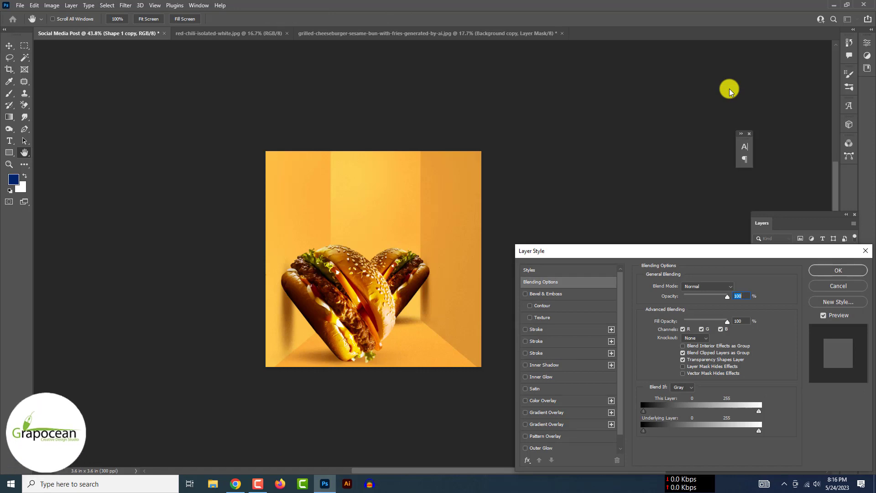
{"action": "left_click", "coordinate": [838, 270]}
{"action": "key", "text": "v"}
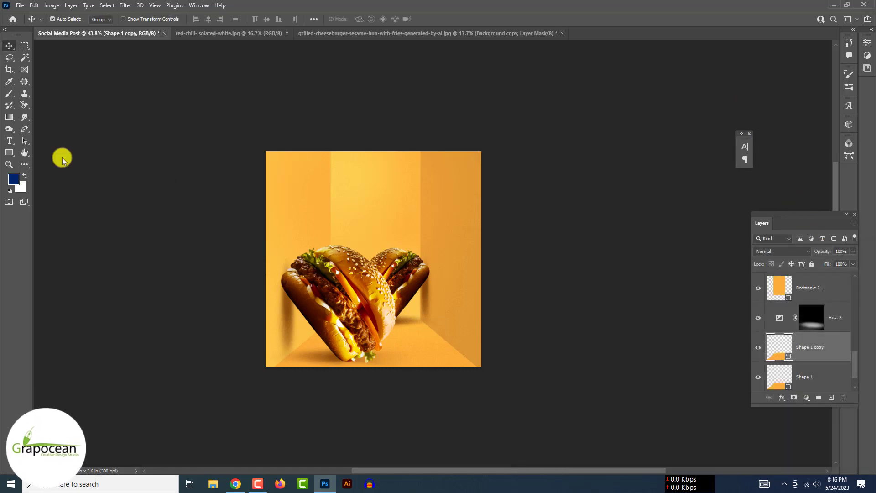
{"action": "left_click", "coordinate": [99, 21]}
{"action": "left_click", "coordinate": [81, 35]}
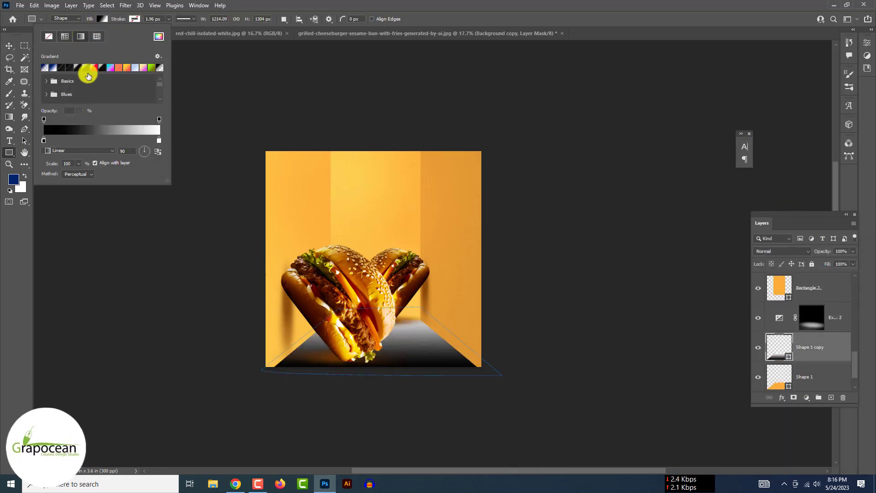
Change the floor copy's gradient type to Noise with a roughness of 77%.
{"action": "left_click", "coordinate": [100, 131]}
{"action": "left_click", "coordinate": [687, 360]}
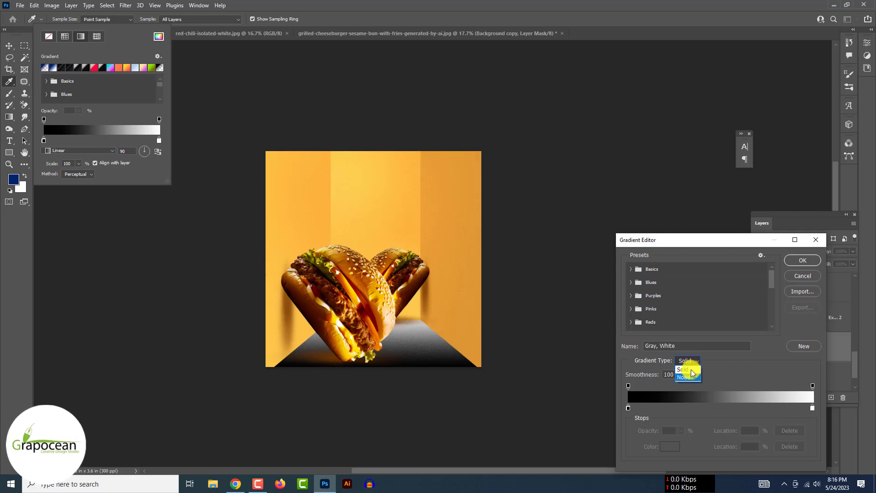
{"action": "left_click", "coordinate": [692, 372]}
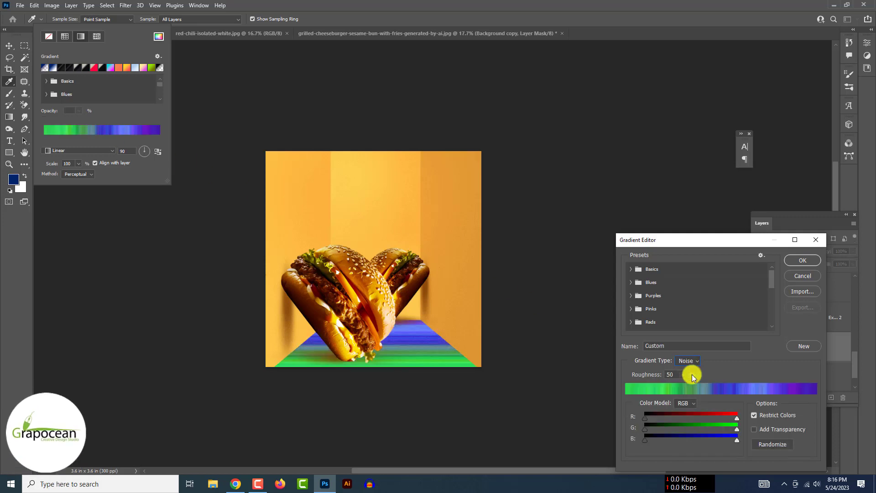
{"action": "left_click", "coordinate": [683, 376]}
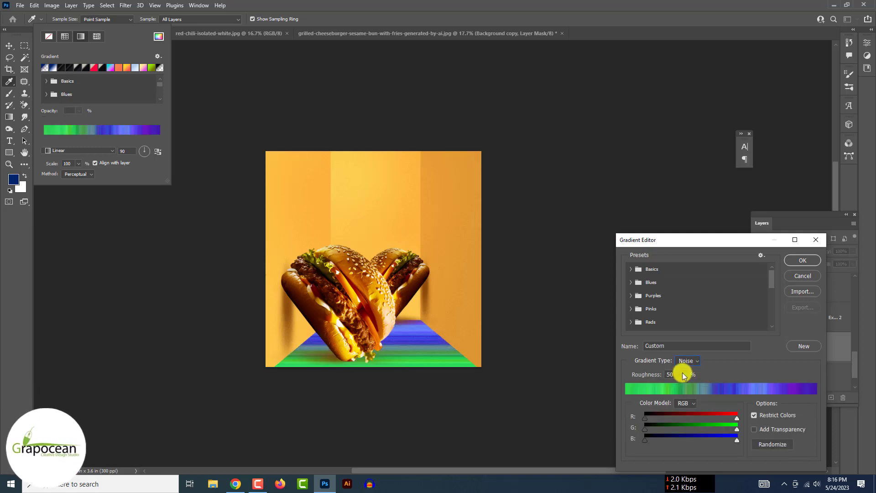
{"action": "left_click_drag", "start_coordinate": [686, 387], "coordinate": [694, 388]}
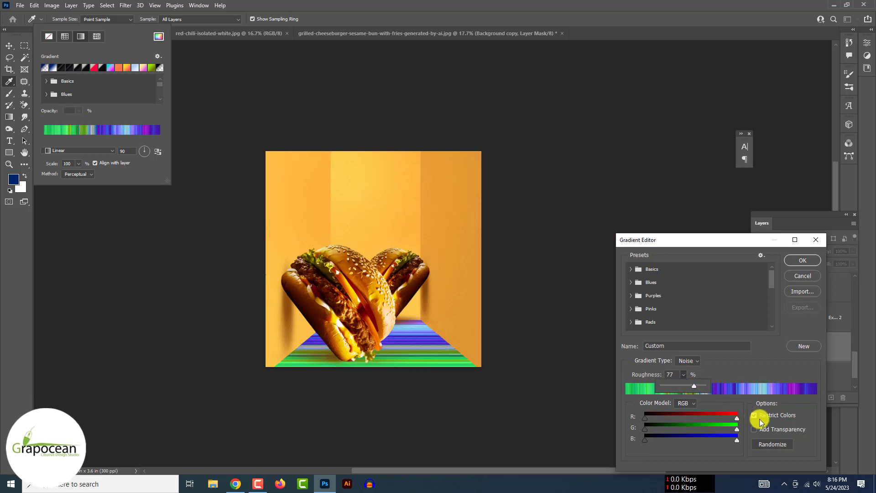
Add transparency to the noise gradient and randomize its colors repeatedly to get a striped floor.
{"action": "left_click", "coordinate": [779, 431]}
{"action": "left_click", "coordinate": [779, 445]}
{"action": "left_click", "coordinate": [779, 445]}
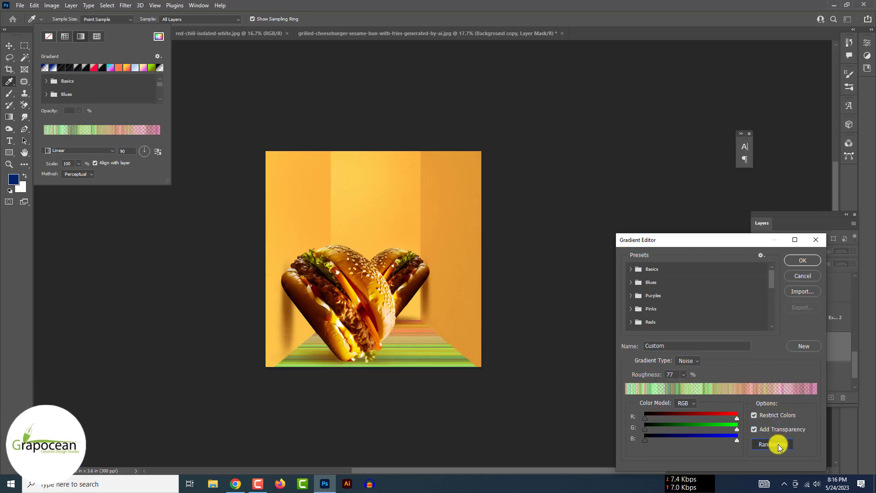
{"action": "left_click", "coordinate": [779, 445]}
{"action": "left_click", "coordinate": [779, 446]}
{"action": "left_click", "coordinate": [778, 446]}
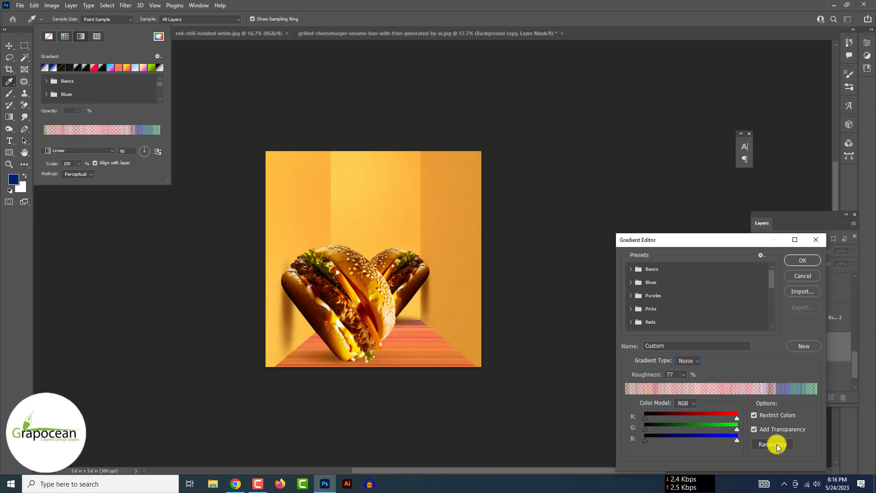
{"action": "left_click", "coordinate": [778, 446]}
{"action": "left_click", "coordinate": [777, 445]}
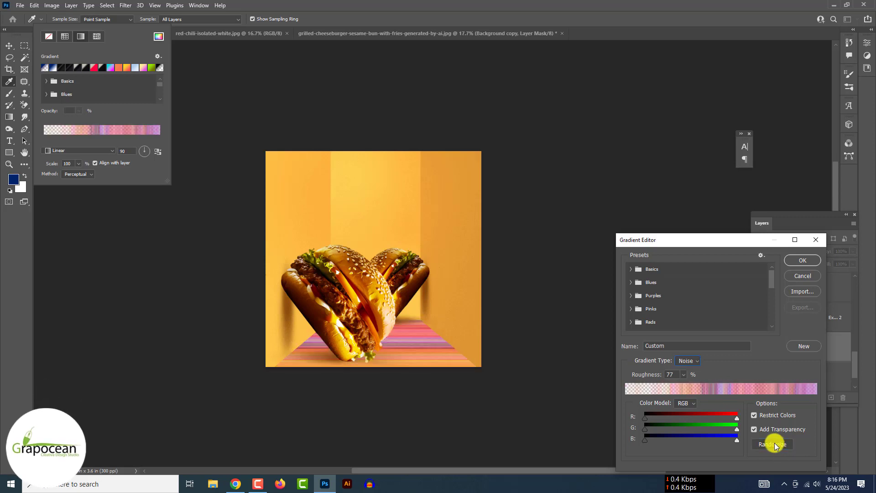
{"action": "left_click", "coordinate": [777, 445]}
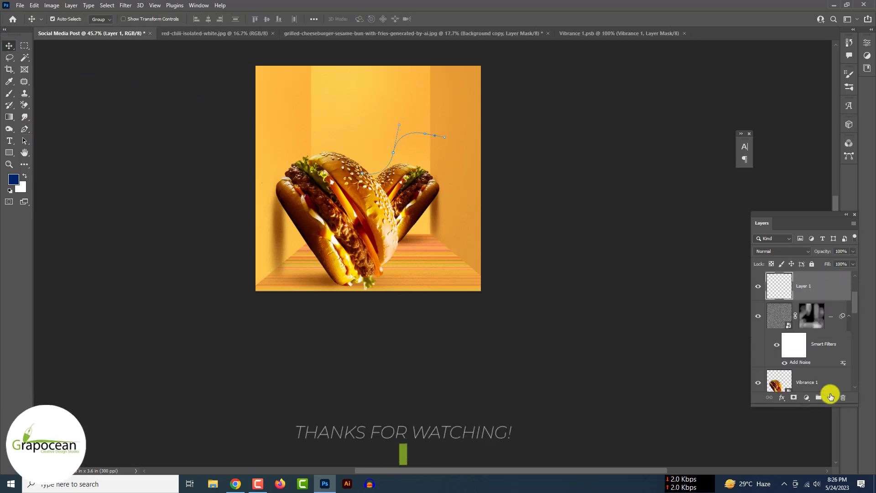
Try to render one custom orange flame along the curved path on Layer 1 with width 24 and High quality, and discard it.
{"action": "left_click", "coordinate": [125, 5]}
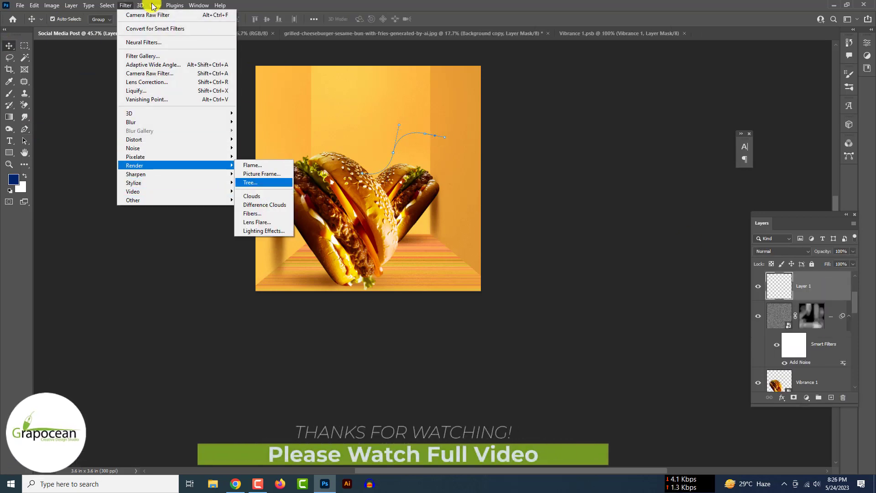
{"action": "mouse_move", "coordinate": [174, 148]}
{"action": "mouse_move", "coordinate": [174, 166]}
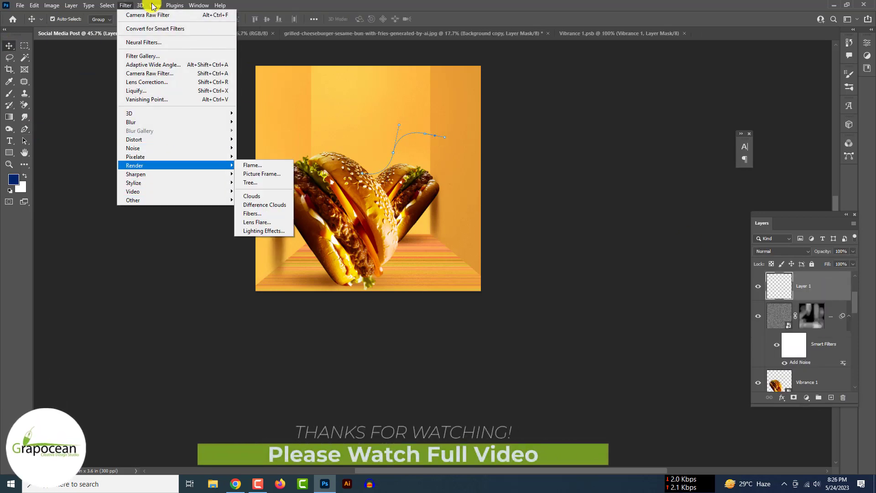
{"action": "left_click", "coordinate": [252, 164]}
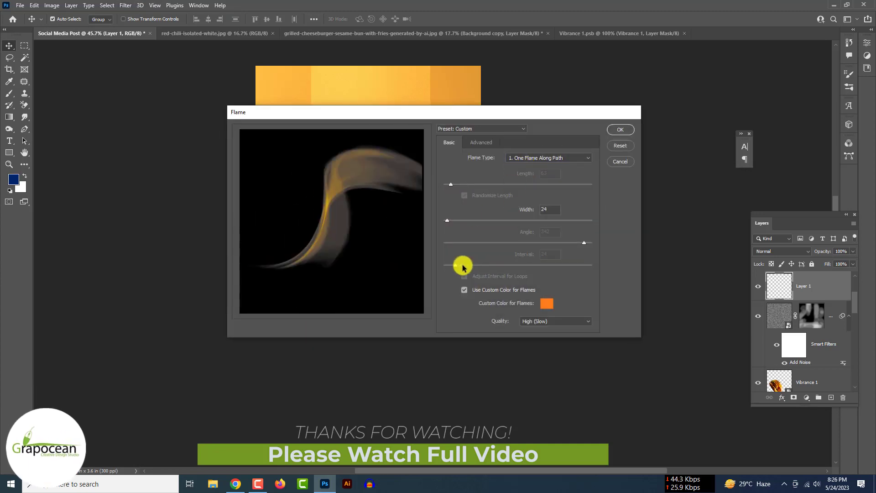
{"action": "left_click", "coordinate": [620, 130]}
{"action": "left_click", "coordinate": [759, 286]}
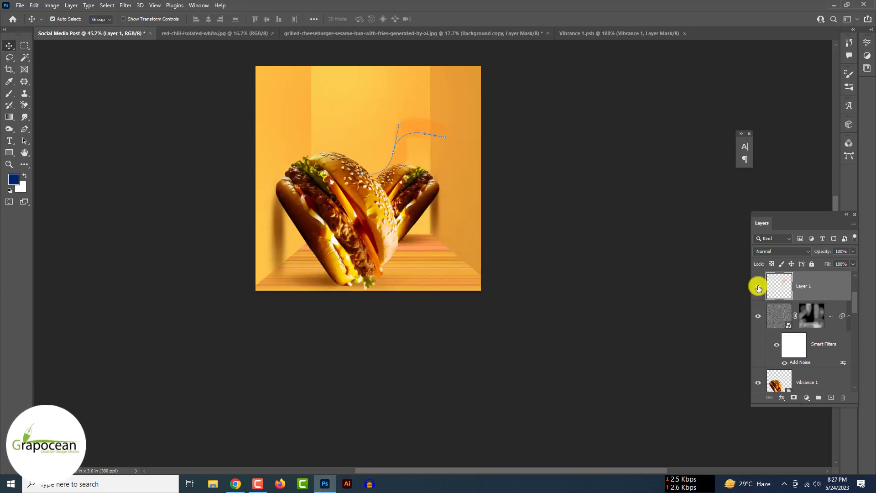
{"action": "left_click", "coordinate": [154, 5]}
{"action": "left_click_drag", "start_coordinate": [840, 294], "coordinate": [840, 393]}
Set up a Flame render along the path on Layer 1 with a white custom color, an increased width and less turbulent advanced settings.
{"action": "left_click", "coordinate": [125, 5]}
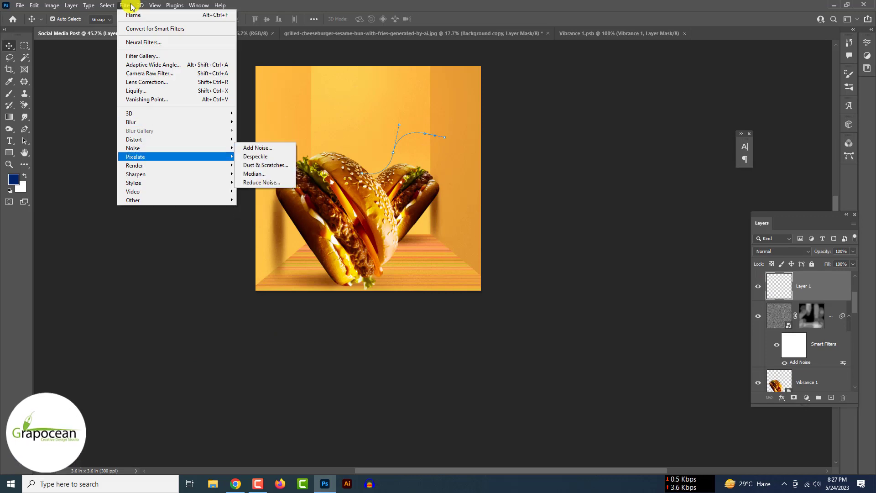
{"action": "left_click", "coordinate": [262, 166]}
{"action": "left_click", "coordinate": [547, 304]}
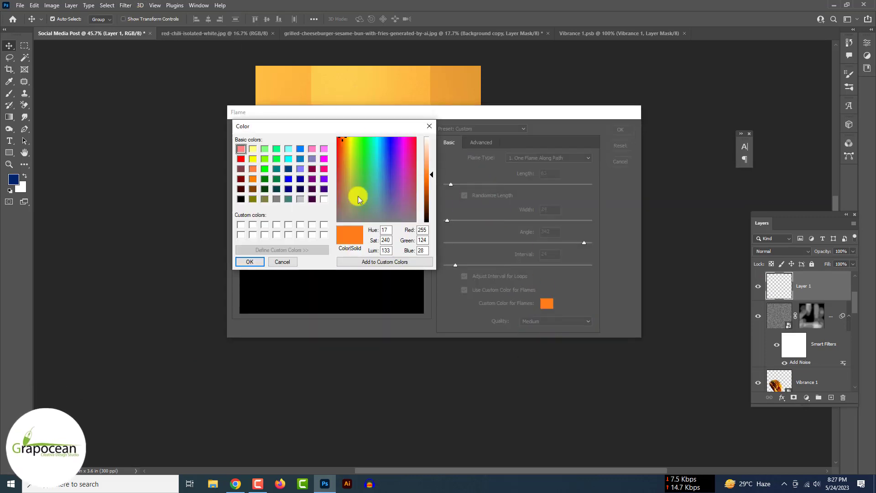
{"action": "key", "text": "Return"}
{"action": "left_click", "coordinate": [455, 220]}
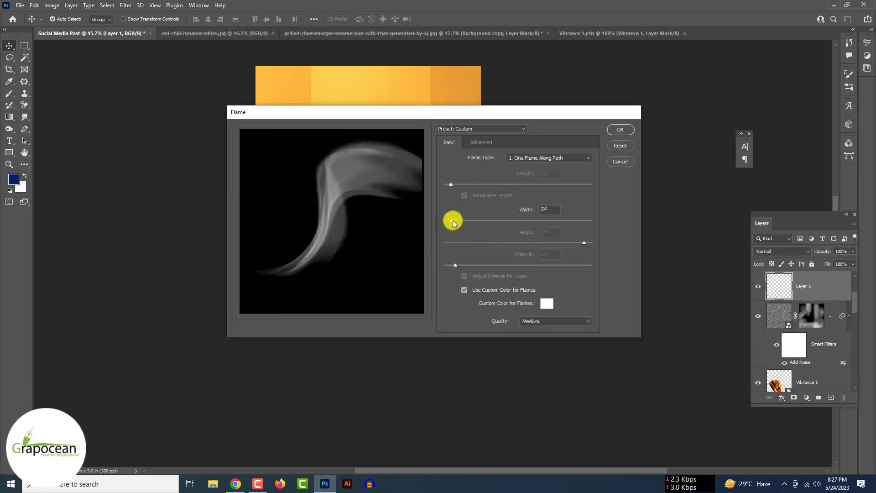
{"action": "left_click", "coordinate": [482, 142]}
{"action": "left_click_drag", "start_coordinate": [502, 212], "coordinate": [477, 212]}
{"action": "left_click", "coordinate": [449, 142]}
Try bright yellow as the custom flame color and go back to white.
{"action": "left_click", "coordinate": [547, 304]}
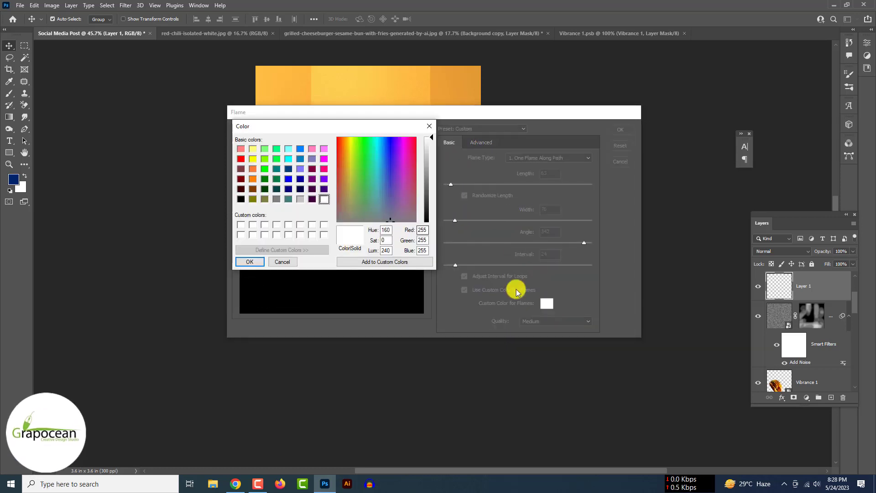
{"action": "left_click", "coordinate": [254, 158]}
{"action": "key", "text": "Return"}
{"action": "left_click_drag", "start_coordinate": [400, 114], "coordinate": [465, 169]}
{"action": "left_click", "coordinate": [579, 345]}
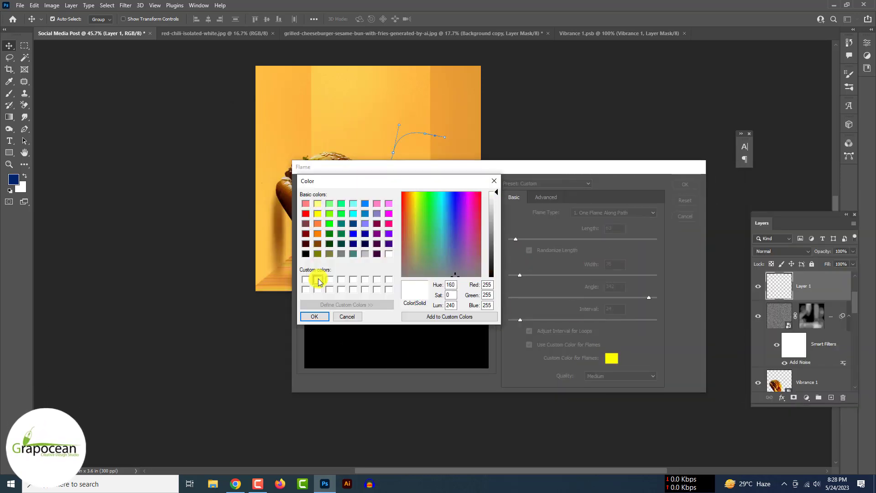
{"action": "key", "text": "Return"}
Adjust the advanced flame settings, render the white flame as smoke on Layer 1, and shift it into place above the burgers.
{"action": "left_click", "coordinate": [546, 197]}
{"action": "left_click_drag", "start_coordinate": [547, 245], "coordinate": [579, 245]}
{"action": "left_click_drag", "start_coordinate": [602, 312], "coordinate": [568, 307]}
{"action": "key", "text": "Return"}
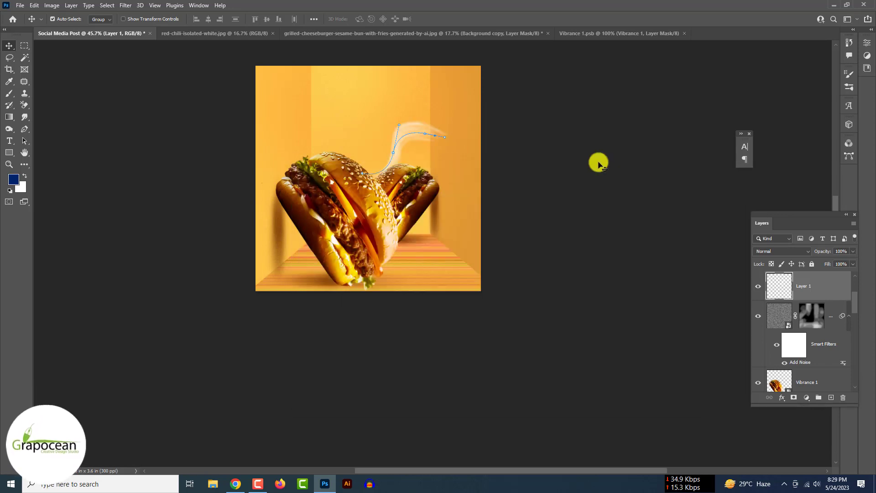
{"action": "left_click", "coordinate": [203, 270]}
{"action": "left_click_drag", "start_coordinate": [391, 143], "coordinate": [365, 133]}
Duplicate the Layer 1 smoke, then flip, enlarge to about 175% and rotate the copy about -88° above the burgers.
{"action": "left_click_drag", "start_coordinate": [828, 287], "coordinate": [831, 398]}
{"action": "key", "text": "ctrl+t"}
{"action": "left_click_drag", "start_coordinate": [378, 139], "coordinate": [239, 158]}
{"action": "left_click_drag", "start_coordinate": [320, 171], "coordinate": [399, 178]}
{"action": "left_click_drag", "start_coordinate": [491, 258], "coordinate": [510, 231]}
{"action": "left_click_drag", "start_coordinate": [487, 295], "coordinate": [263, 228]}
{"action": "left_click_drag", "start_coordinate": [439, 140], "coordinate": [412, 124]}
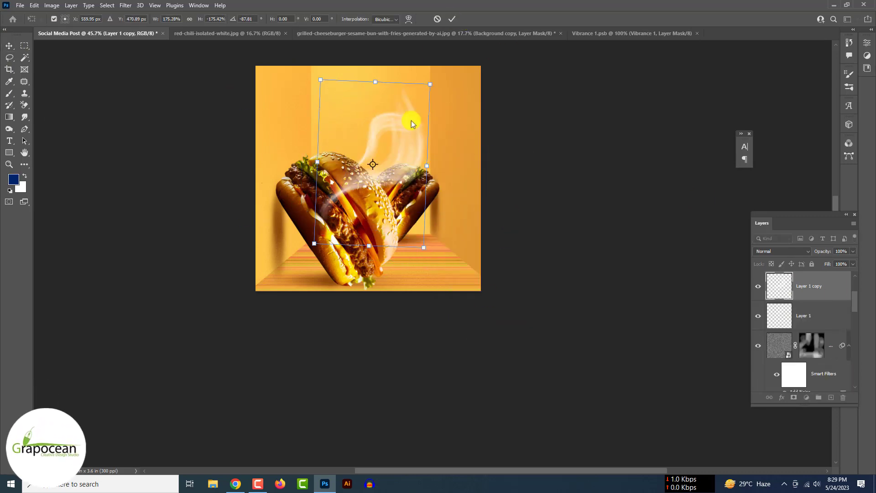
Confirm the smoke copy's transform and reshape it with Puppet Warp.
{"action": "key", "text": "ctrl+minus"}
{"action": "key", "text": "ctrl+minus"}
{"action": "key", "text": "ctrl+plus"}
{"action": "key", "text": "ctrl+plus"}
{"action": "left_click", "coordinate": [28, 6]}
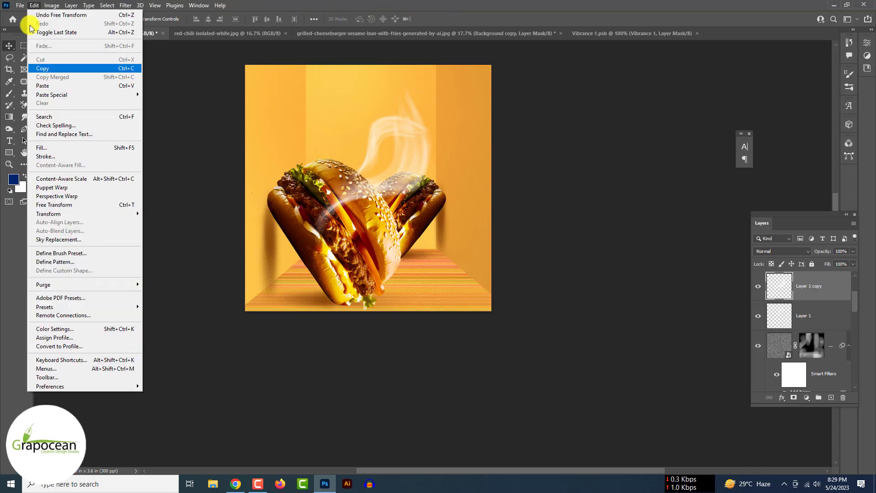
{"action": "left_click", "coordinate": [80, 187]}
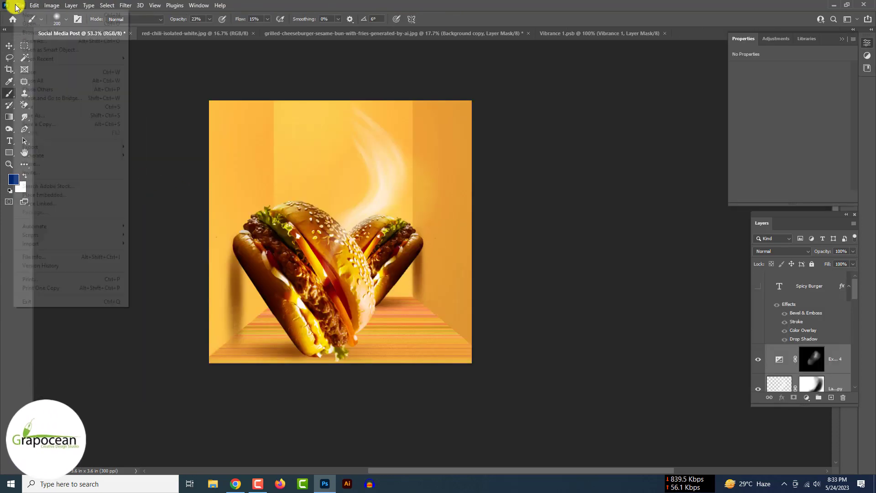
Open curry-spice-chili-pepper.jpg, bring it into the Social Media Post document, and scale and rotate it over the burgers.
{"action": "left_click", "coordinate": [32, 27]}
{"action": "left_click", "coordinate": [799, 387]}
{"action": "left_click", "coordinate": [842, 40]}
{"action": "left_click_drag", "start_coordinate": [433, 205], "coordinate": [536, 353]}
{"action": "key", "text": "ctrl+t"}
{"action": "left_click_drag", "start_coordinate": [502, 336], "coordinate": [319, 309]}
{"action": "left_click_drag", "start_coordinate": [501, 207], "coordinate": [446, 235]}
{"action": "left_click_drag", "start_coordinate": [396, 289], "coordinate": [411, 304]}
{"action": "key", "text": "Return"}
Set the spice layer's blend mode to Screen and hide its dark tones using the This Layer Blend If range.
{"action": "double_click", "coordinate": [822, 359]}
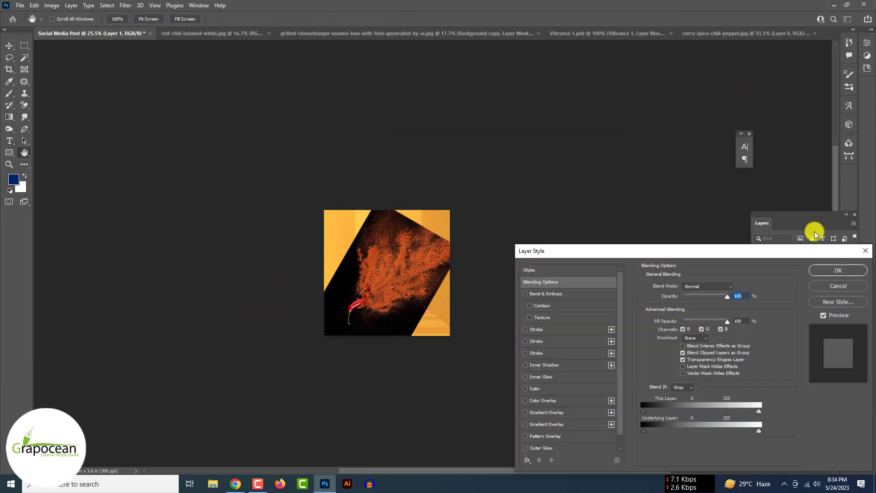
{"action": "left_click", "coordinate": [838, 286]}
{"action": "left_click", "coordinate": [788, 252]}
{"action": "left_click", "coordinate": [787, 323]}
{"action": "scroll", "coordinate": [410, 286], "scroll_direction": "up", "scroll_amount": 3}
{"action": "double_click", "coordinate": [821, 359]}
{"action": "mouse_move", "coordinate": [644, 431]}
{"action": "left_mouse_down"}
{"action": "mouse_move", "coordinate": [704, 428]}
{"action": "mouse_move", "coordinate": [641, 429]}
{"action": "left_mouse_up"}
{"action": "left_click_drag", "start_coordinate": [644, 411], "coordinate": [692, 411]}
{"action": "left_click", "coordinate": [838, 270]}
Add a black mask to the spice layer and paint in white to reveal the spice particles around the burgers and smoke.
{"action": "left_click", "coordinate": [794, 398], "text": "alt"}
{"action": "key", "text": "b"}
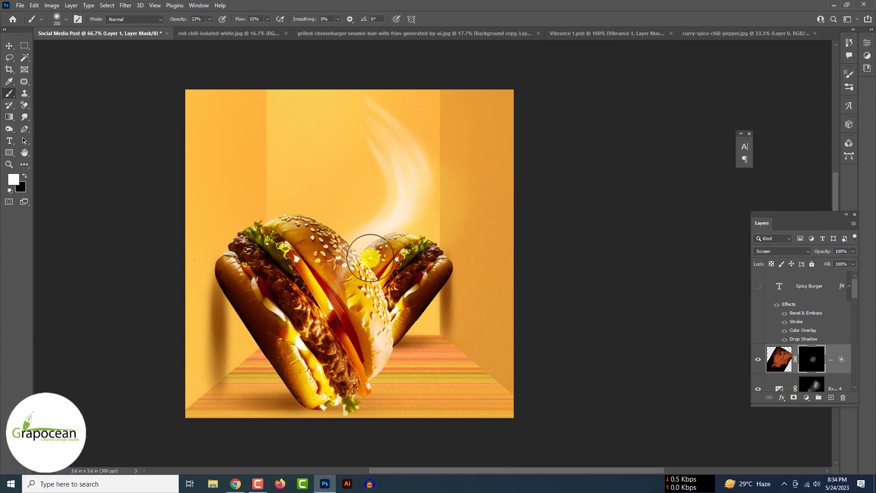
{"action": "mouse_move", "coordinate": [319, 283]}
{"action": "left_mouse_down"}
{"action": "mouse_move", "coordinate": [476, 265]}
{"action": "mouse_move", "coordinate": [358, 153]}
{"action": "left_mouse_up"}
Try the other blend modes on the masked spice layer and keep Screen.
{"action": "scroll", "coordinate": [358, 191], "scroll_direction": "down", "scroll_amount": 1}
{"action": "left_click", "coordinate": [781, 251]}
{"action": "key", "text": "Down"}
{"action": "key", "text": "Down"}
{"action": "key", "text": "Down"}
{"action": "key", "text": "Down"}
{"action": "key", "text": "Down"}
{"action": "key", "text": "Down"}
{"action": "key", "text": "Down"}
{"action": "key", "text": "Down"}
{"action": "key", "text": "Down"}
{"action": "key", "text": "Down"}
{"action": "key", "text": "Down"}
{"action": "key", "text": "Down"}
{"action": "key", "text": "Down"}
{"action": "key", "text": "Down"}
{"action": "key", "text": "Down"}
{"action": "key", "text": "Down"}
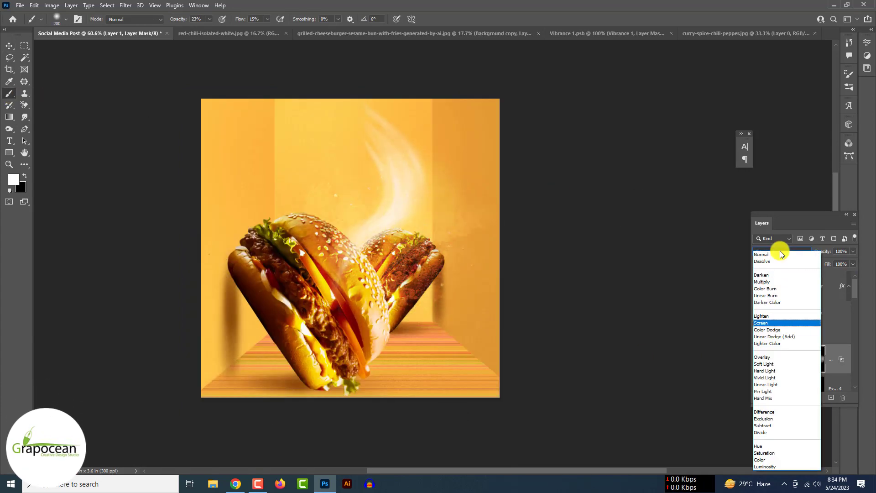
{"action": "left_click", "coordinate": [726, 337]}
Add a Brightness/Contrast adjustment with brightness 68 and clip it to the spice layer.
{"action": "left_click", "coordinate": [807, 399]}
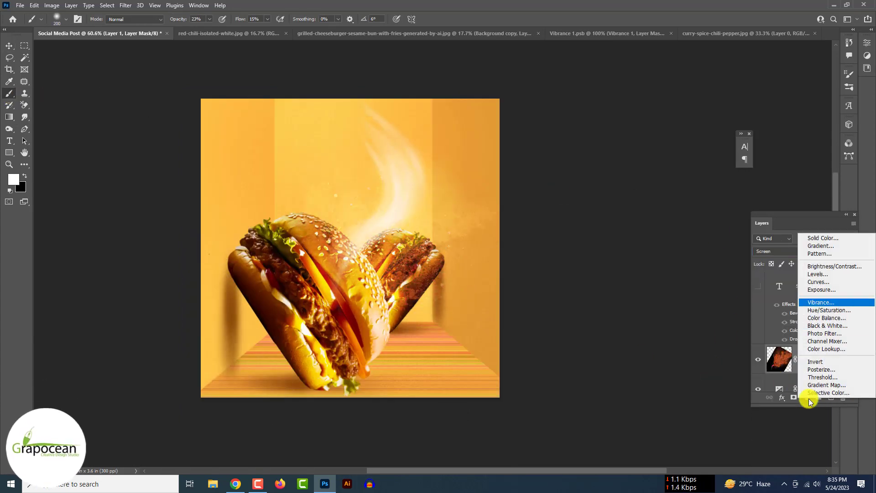
{"action": "left_click", "coordinate": [829, 266]}
{"action": "left_click_drag", "start_coordinate": [789, 94], "coordinate": [814, 95]}
{"action": "left_click", "coordinate": [812, 373], "text": "alt"}
Set the spice layer's Blend If to 146/170 and 245/255 for This Layer and 244/255 for the Underlying Layer whites.
{"action": "left_click", "coordinate": [789, 388]}
{"action": "scroll", "coordinate": [812, 360], "scroll_direction": "down", "scroll_amount": 3}
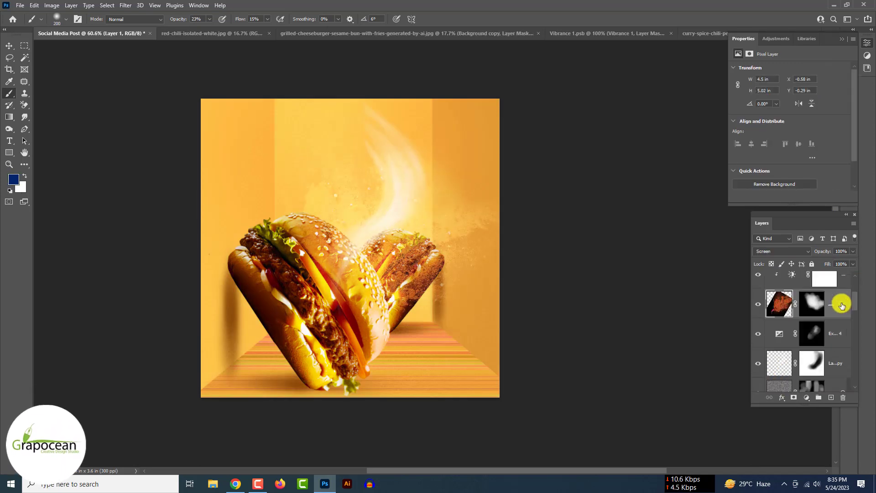
{"action": "double_click", "coordinate": [841, 303]}
{"action": "left_click_drag", "start_coordinate": [644, 411], "coordinate": [710, 411]}
{"action": "left_click_drag", "start_coordinate": [711, 412], "coordinate": [729, 411]}
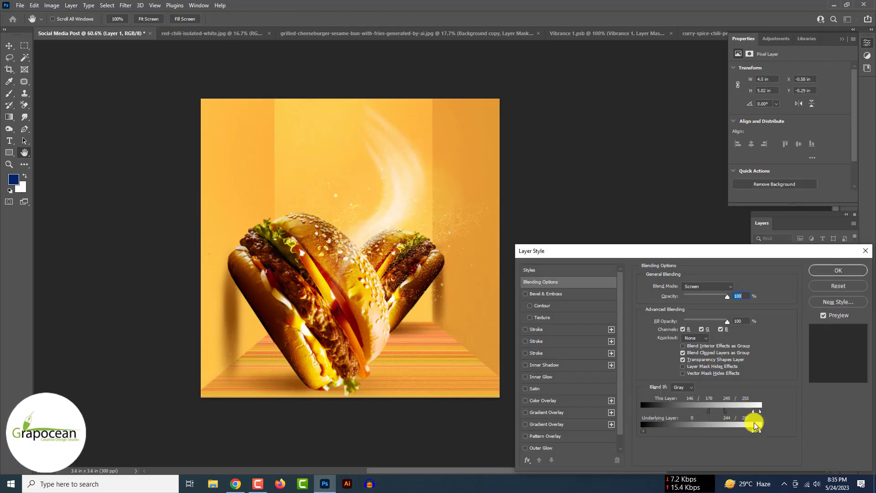
{"action": "left_click", "coordinate": [839, 271]}
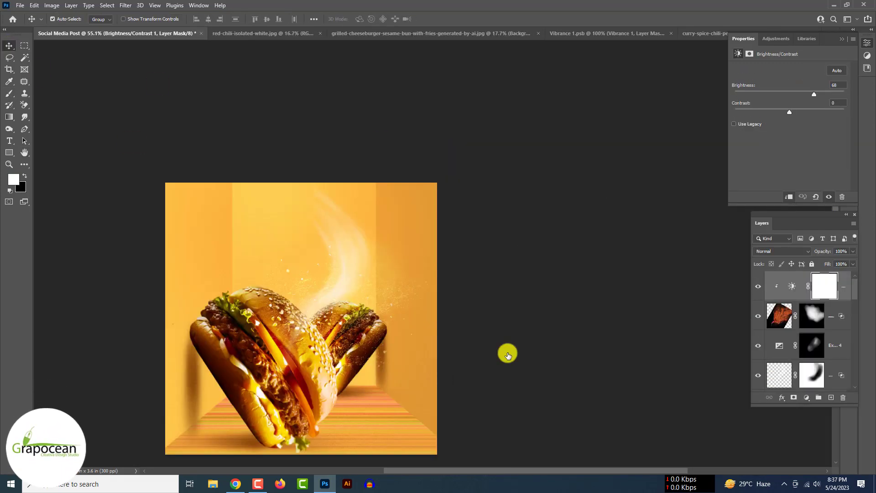
Open red-chili-isolated-white.jpg and isolate the chili with Select and Mask, outputting it as a masked layer copy.
{"action": "scroll", "coordinate": [508, 353], "scroll_direction": "down", "scroll_amount": 1}
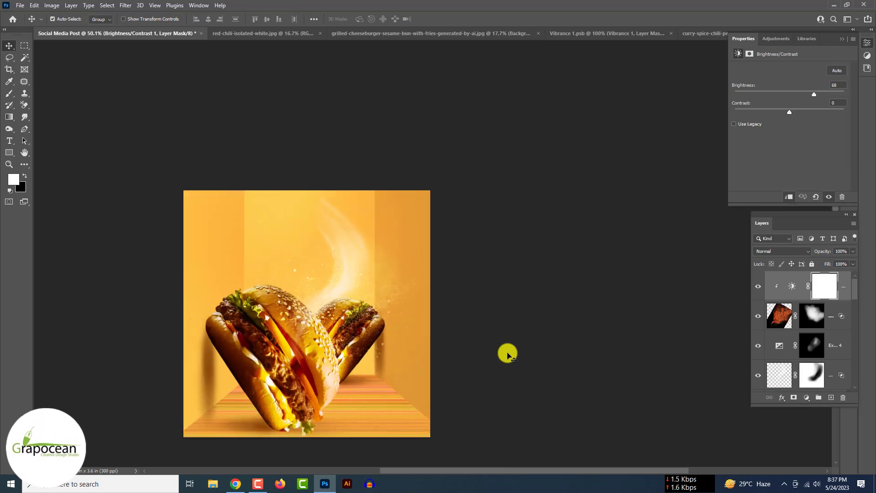
{"action": "left_click", "coordinate": [19, 6]}
{"action": "left_click", "coordinate": [27, 21]}
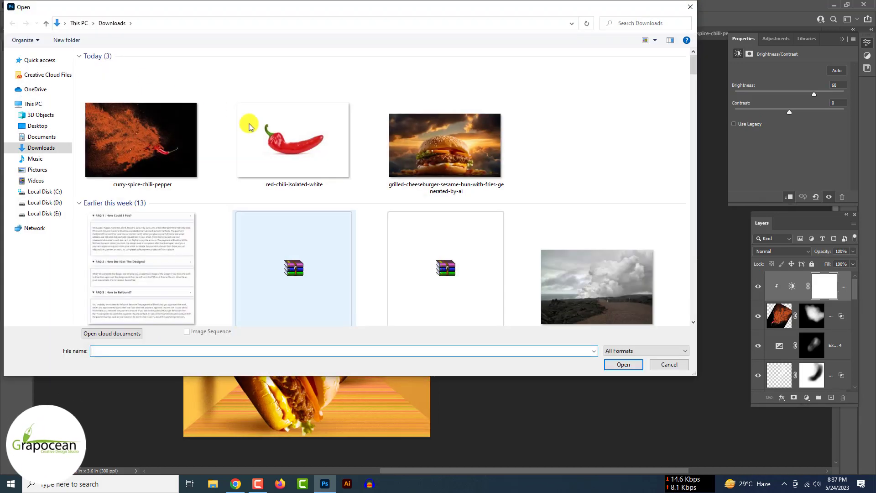
{"action": "left_click", "coordinate": [249, 133]}
{"action": "left_click", "coordinate": [628, 348]}
{"action": "left_click", "coordinate": [106, 6]}
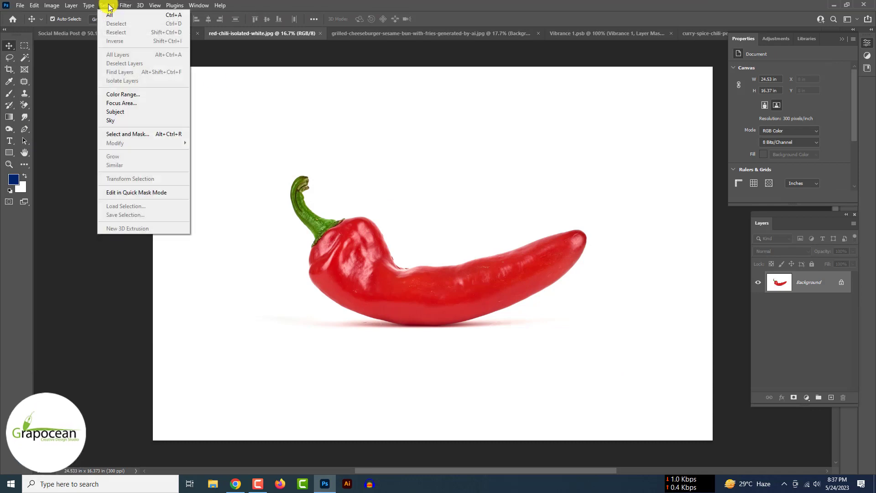
{"action": "left_click", "coordinate": [137, 131]}
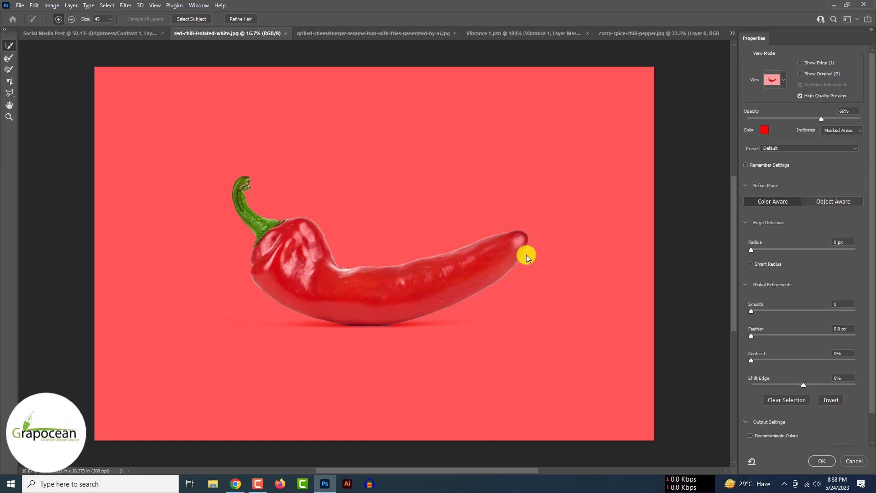
{"action": "left_click", "coordinate": [822, 461]}
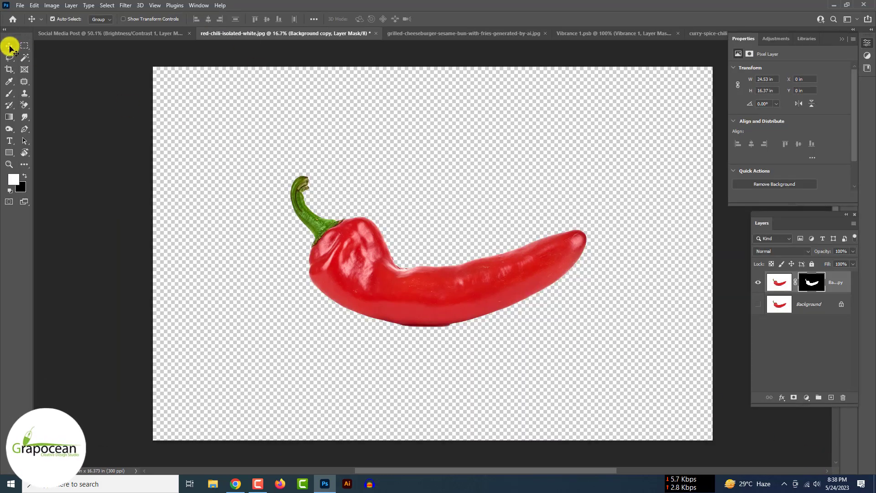
Move the cut-out chili with its mask into the Social Media Post document as the top layer.
{"action": "key", "text": "c"}
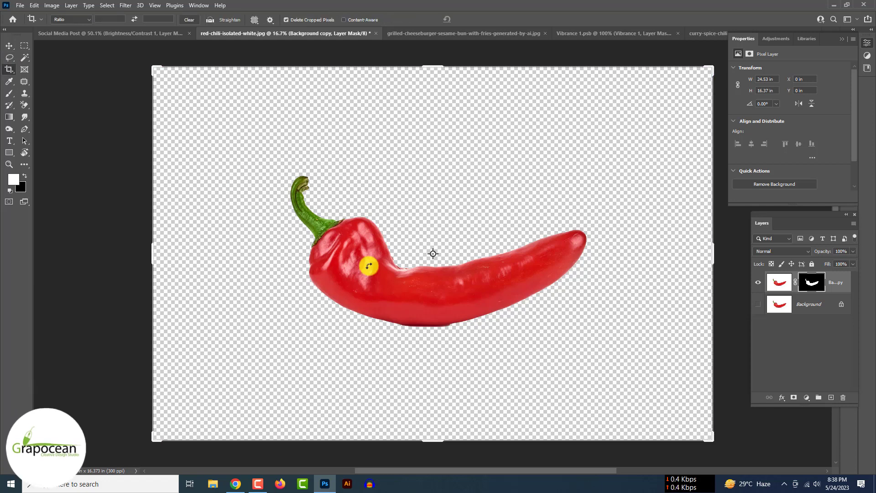
{"action": "left_click", "coordinate": [10, 47]}
{"action": "left_click_drag", "start_coordinate": [348, 237], "coordinate": [326, 224]}
{"action": "key", "text": "ctrl+z"}
{"action": "left_click", "coordinate": [781, 282]}
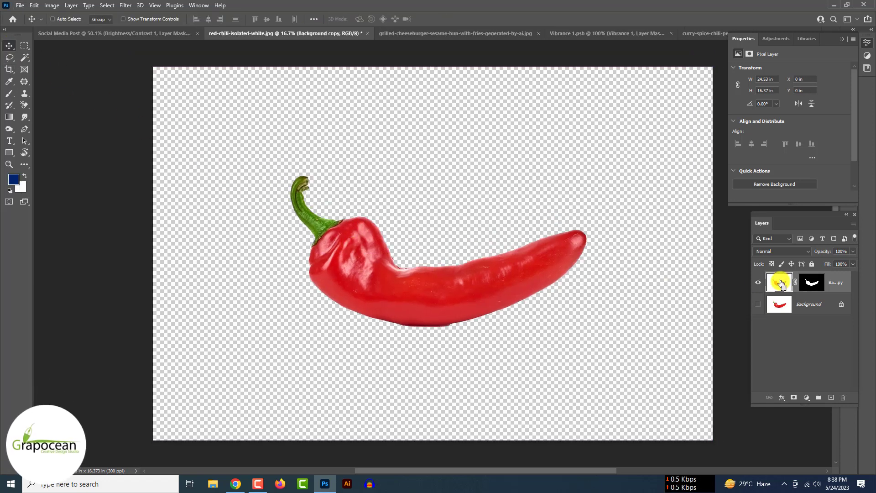
{"action": "left_click", "coordinate": [842, 39]}
{"action": "left_click_drag", "start_coordinate": [146, 35], "coordinate": [107, 36]}
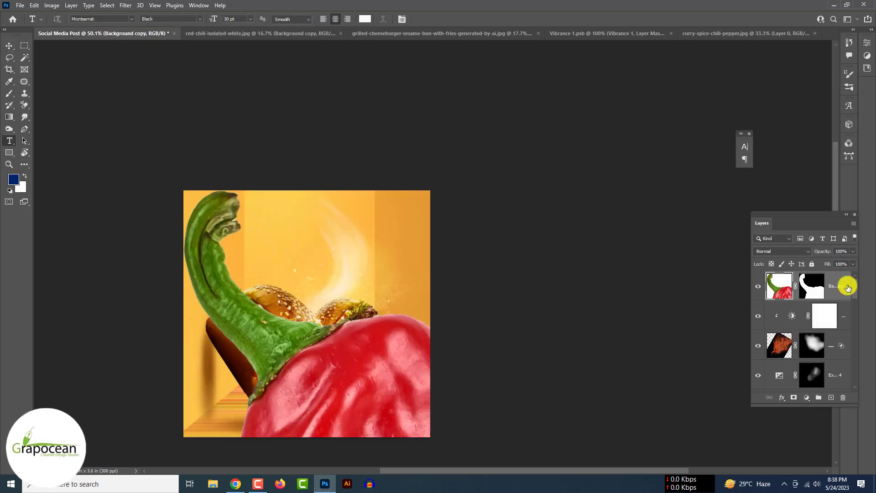
Scale the chili to 8%, rotate it -30° and place it on the striped floor beside the burgers.
{"action": "key", "text": "ctrl+t"}
{"action": "key", "text": "ctrl+0"}
{"action": "left_click_drag", "start_coordinate": [215, 192], "coordinate": [263, 267]}
{"action": "left_click_drag", "start_coordinate": [496, 371], "coordinate": [283, 309]}
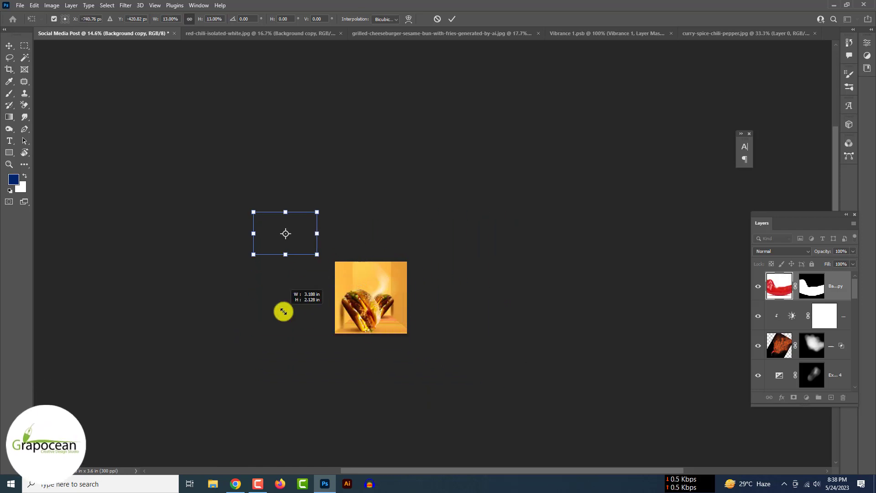
{"action": "left_click_drag", "start_coordinate": [293, 242], "coordinate": [415, 257]}
{"action": "scroll", "coordinate": [393, 311], "scroll_direction": "up", "scroll_amount": 5}
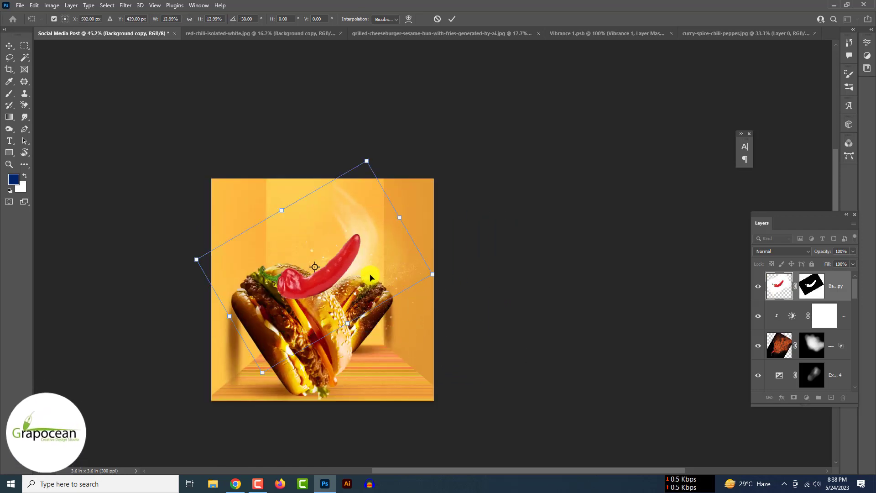
{"action": "left_click_drag", "start_coordinate": [332, 278], "coordinate": [382, 363]}
{"action": "left_click_drag", "start_coordinate": [480, 362], "coordinate": [401, 370]}
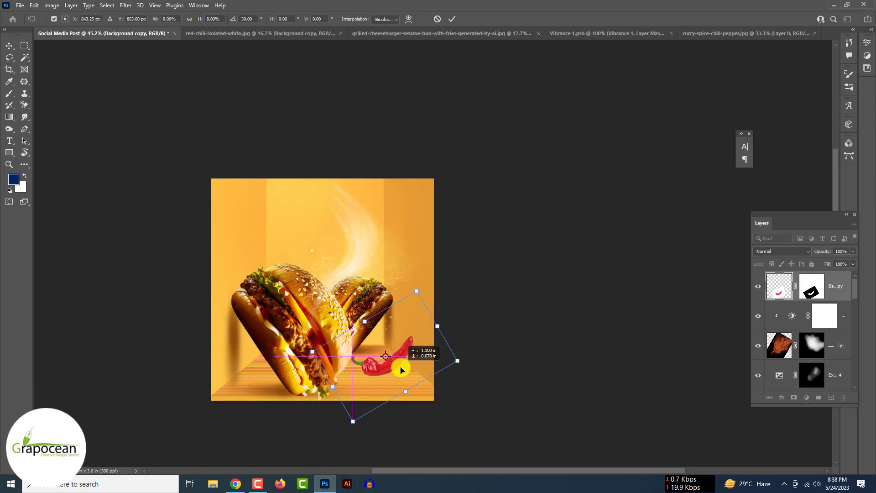
{"action": "left_click", "coordinate": [451, 19]}
Apply the chili layer's mask and add a new blank layer mask to it.
{"action": "scroll", "coordinate": [451, 19], "scroll_direction": "up", "scroll_amount": 6}
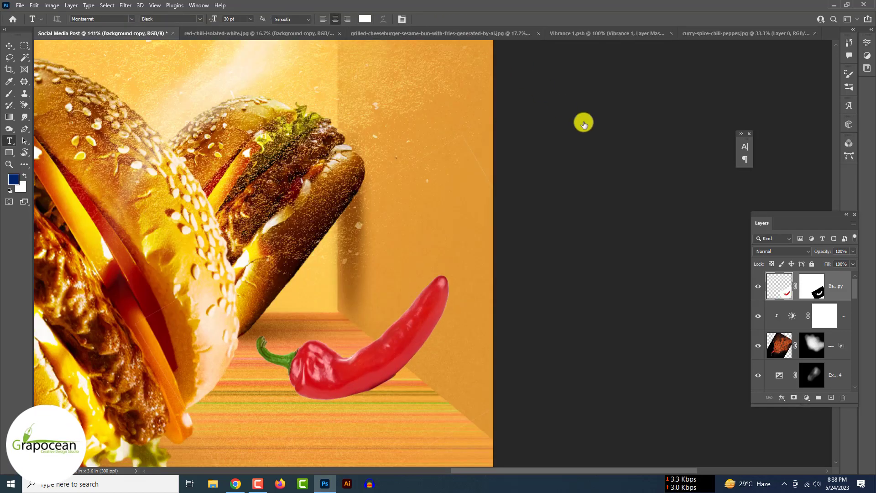
{"action": "right_click", "coordinate": [812, 287]}
{"action": "left_click", "coordinate": [805, 314]}
{"action": "left_click", "coordinate": [794, 397]}
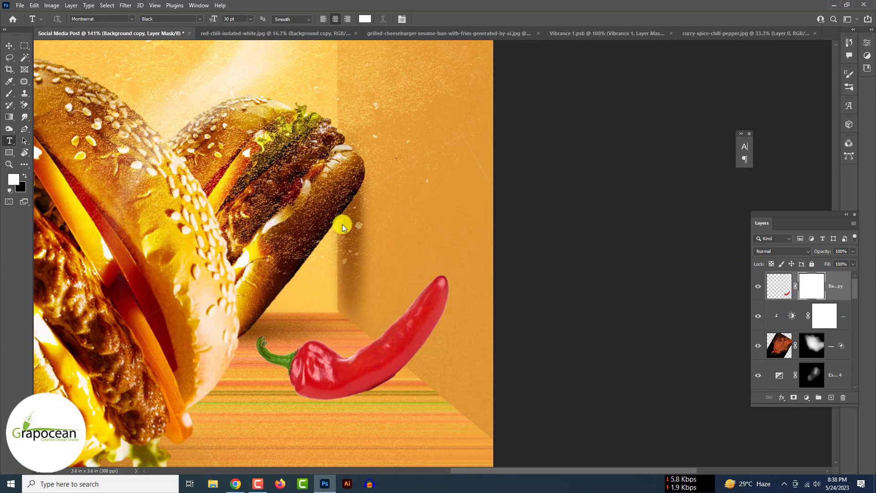
Clean up the chili's lower edge by painting black on its mask, raising the brush to 100% opacity and 100% flow.
{"action": "left_click", "coordinate": [9, 94]}
{"action": "scroll", "coordinate": [17, 112], "scroll_direction": "up", "scroll_amount": 4}
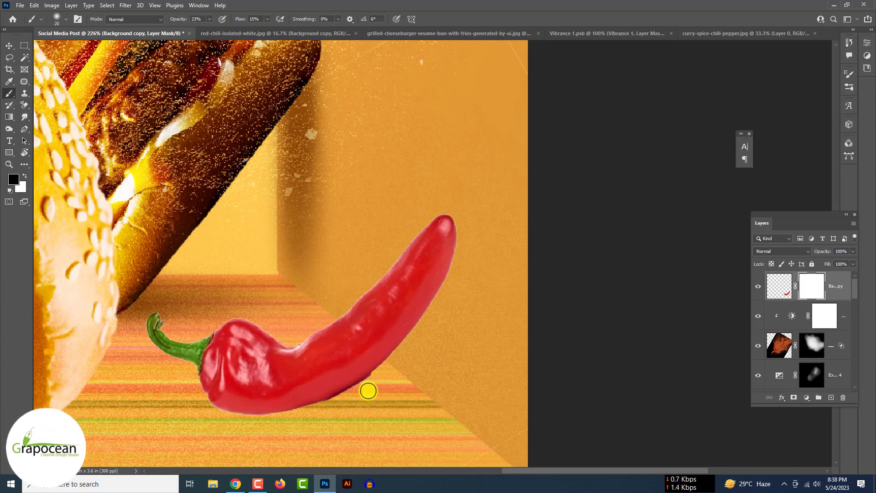
{"action": "scroll", "coordinate": [368, 391], "scroll_direction": "up", "scroll_amount": 5}
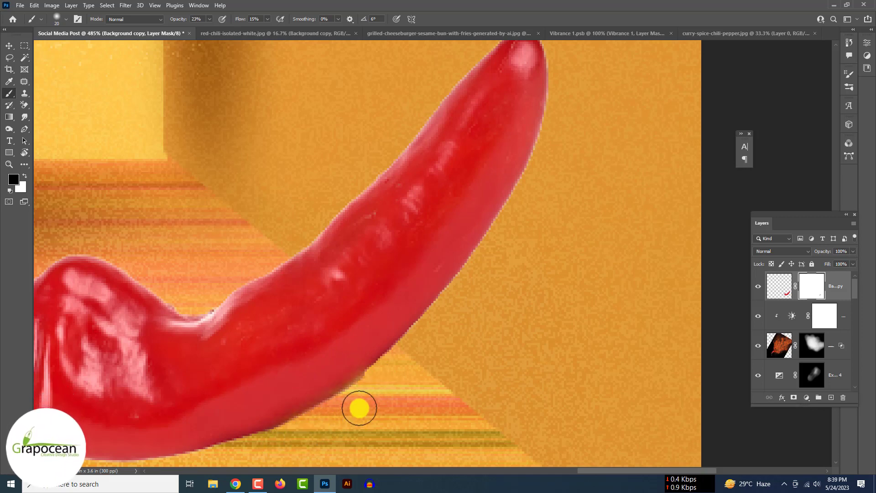
{"action": "scroll", "coordinate": [360, 408], "scroll_direction": "down", "scroll_amount": 5}
{"action": "scroll", "coordinate": [289, 441], "scroll_direction": "up", "scroll_amount": 5}
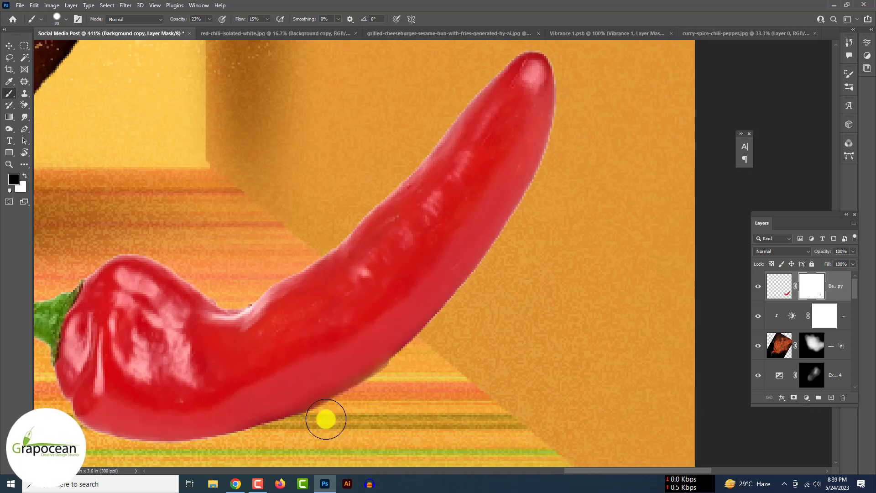
{"action": "left_click_drag", "start_coordinate": [181, 20], "coordinate": [292, 20]}
{"action": "scroll", "coordinate": [381, 407], "scroll_direction": "up", "scroll_amount": 2}
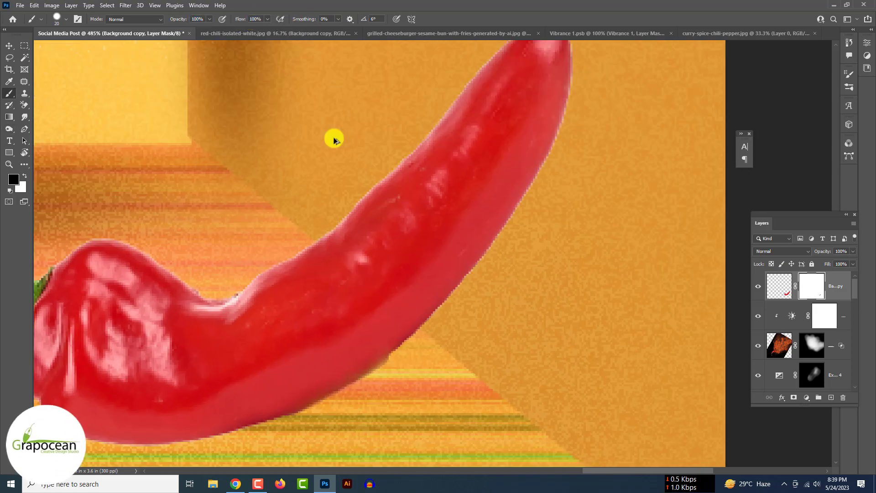
{"action": "scroll", "coordinate": [392, 385], "scroll_direction": "down", "scroll_amount": 8}
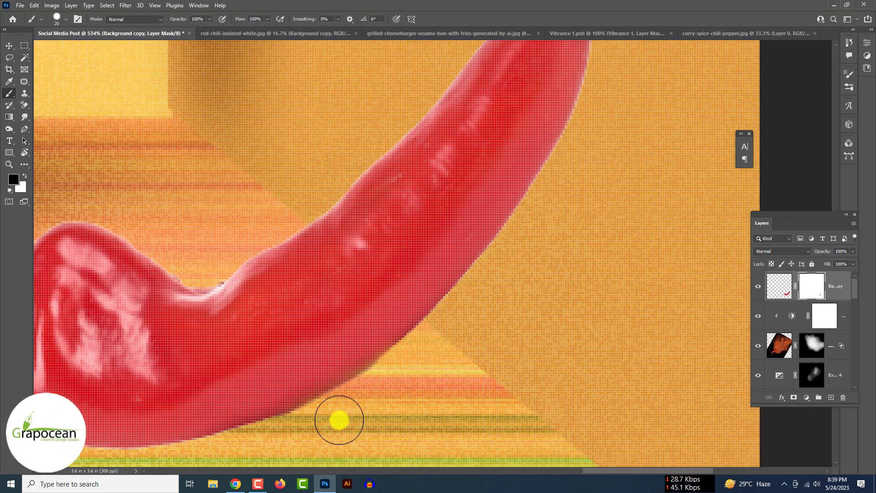
{"action": "scroll", "coordinate": [403, 433], "scroll_direction": "down", "scroll_amount": 3}
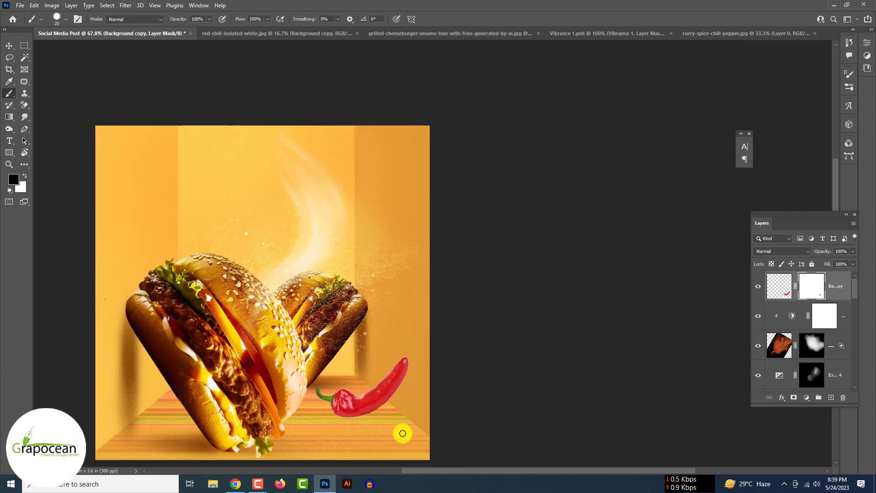
Apply the chili layer's mask permanently to the layer.
{"action": "left_click", "coordinate": [12, 49]}
{"action": "scroll", "coordinate": [12, 49], "scroll_direction": "down", "scroll_amount": 3}
{"action": "scroll", "coordinate": [12, 49], "scroll_direction": "up", "scroll_amount": 8}
{"action": "scroll", "coordinate": [12, 48], "scroll_direction": "down", "scroll_amount": 2}
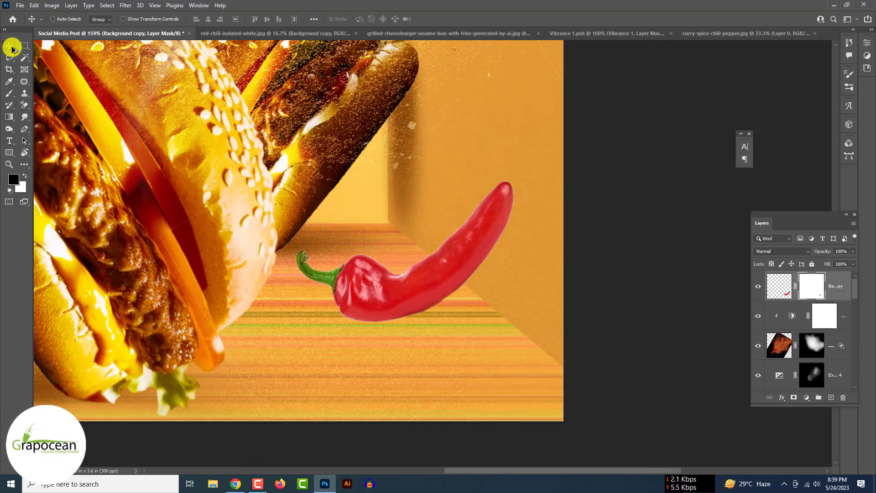
{"action": "right_click", "coordinate": [795, 285]}
{"action": "left_click", "coordinate": [802, 311]}
{"action": "scroll", "coordinate": [802, 311], "scroll_direction": "down", "scroll_amount": 5}
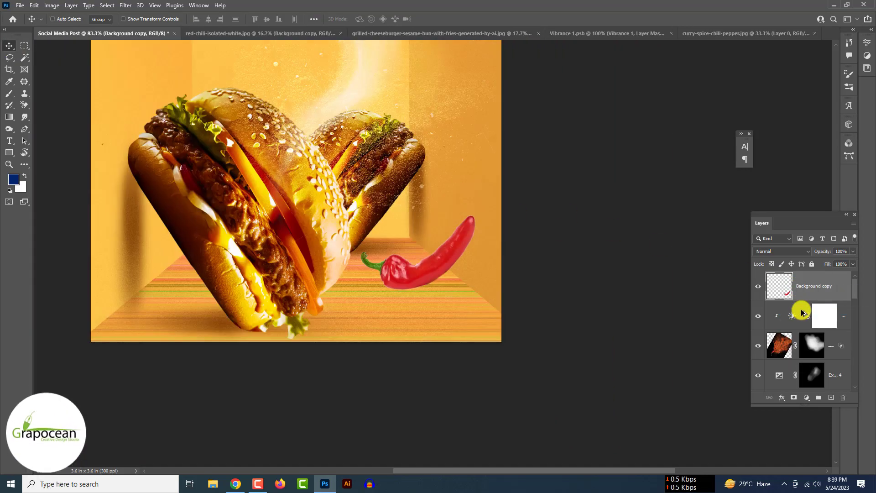
Lower the opacity of the spice particles layer behind the burgers.
{"action": "scroll", "coordinate": [801, 312], "scroll_direction": "up", "scroll_amount": 2}
{"action": "left_click", "coordinate": [422, 183]}
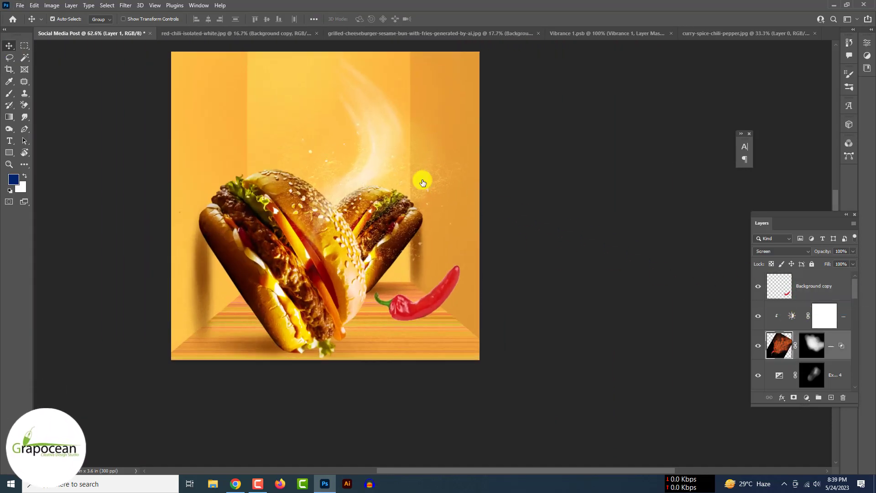
{"action": "left_click_drag", "start_coordinate": [853, 251], "coordinate": [831, 264]}
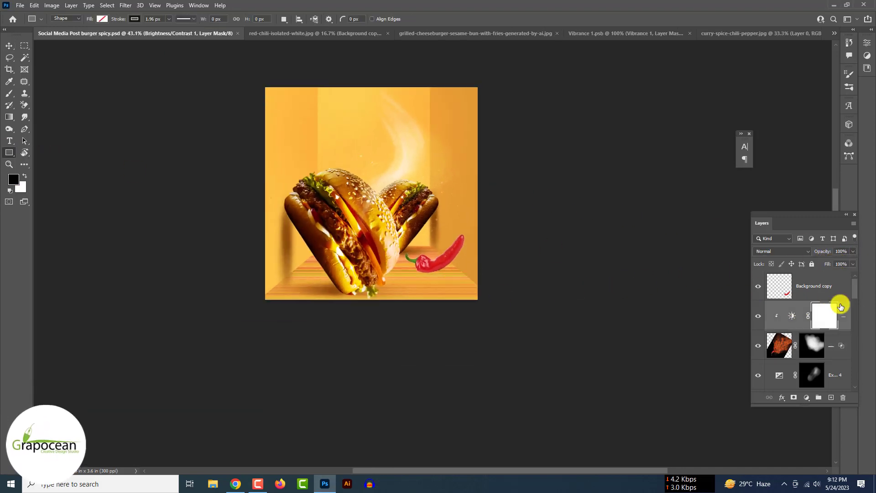
Add an Exposure adjustment clipped to the chili, set to -1.94, and invert its mask to black.
{"action": "left_click", "coordinate": [838, 290]}
{"action": "left_click", "coordinate": [807, 398]}
{"action": "left_click", "coordinate": [820, 290]}
{"action": "left_click_drag", "start_coordinate": [790, 91], "coordinate": [749, 92]}
{"action": "left_click", "coordinate": [791, 197]}
{"action": "key", "text": "ctrl+i"}
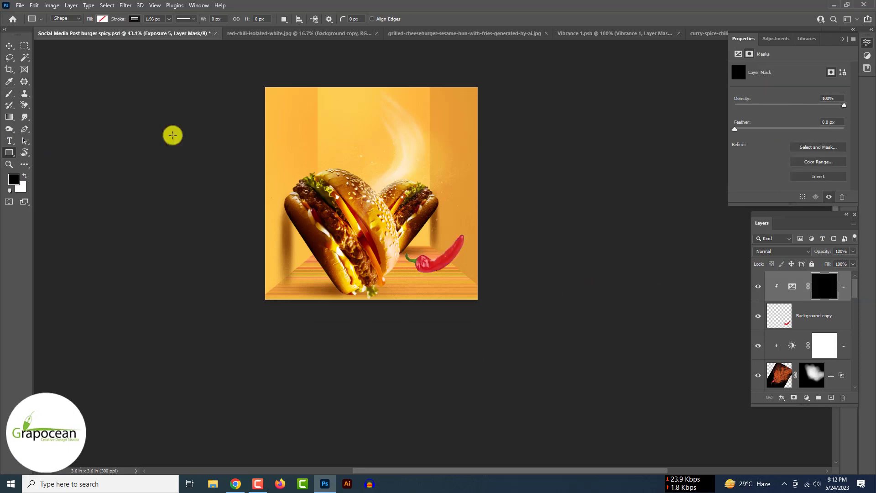
Paint white on the darkening Exposure mask to shade the chili's lower edge and stem end.
{"action": "key", "text": "b"}
{"action": "scroll", "coordinate": [449, 271], "scroll_direction": "up", "scroll_amount": 4}
{"action": "key", "text": "x"}
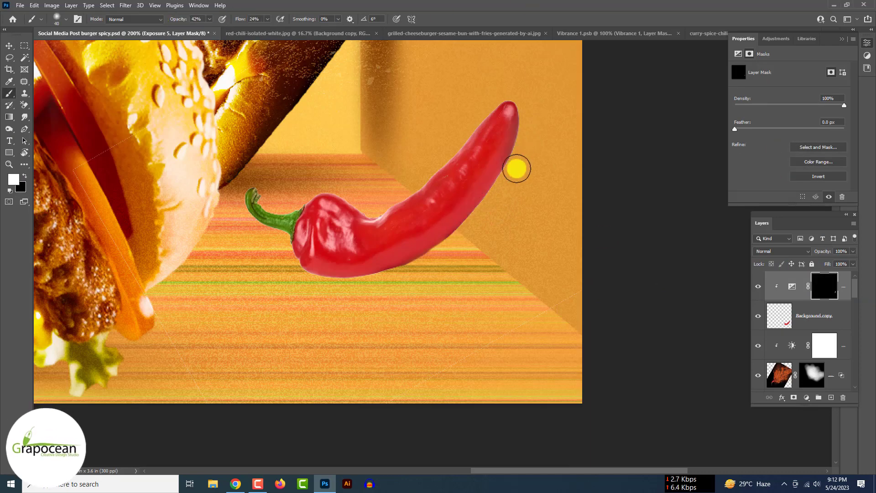
{"action": "left_click_drag", "start_coordinate": [289, 276], "coordinate": [339, 195]}
{"action": "scroll", "coordinate": [359, 275], "scroll_direction": "down", "scroll_amount": 3}
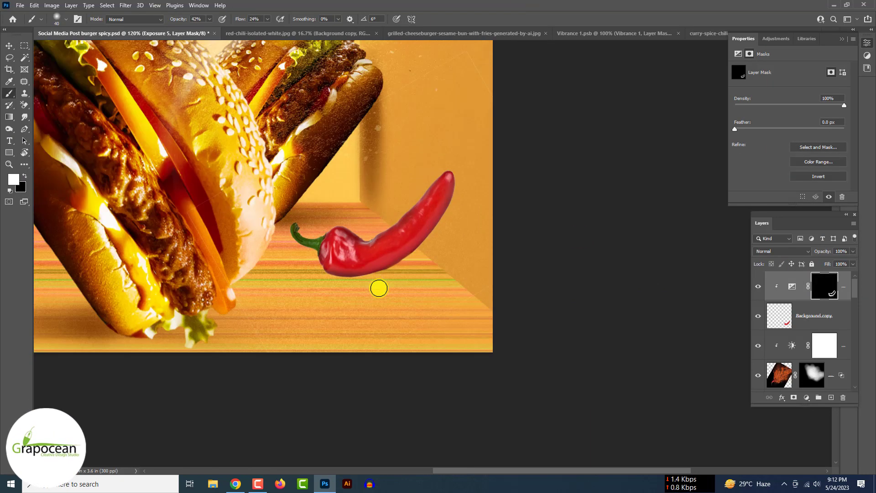
Add a second Exposure adjustment clipped to the chili and set it to +1.94.
{"action": "left_click", "coordinate": [806, 397]}
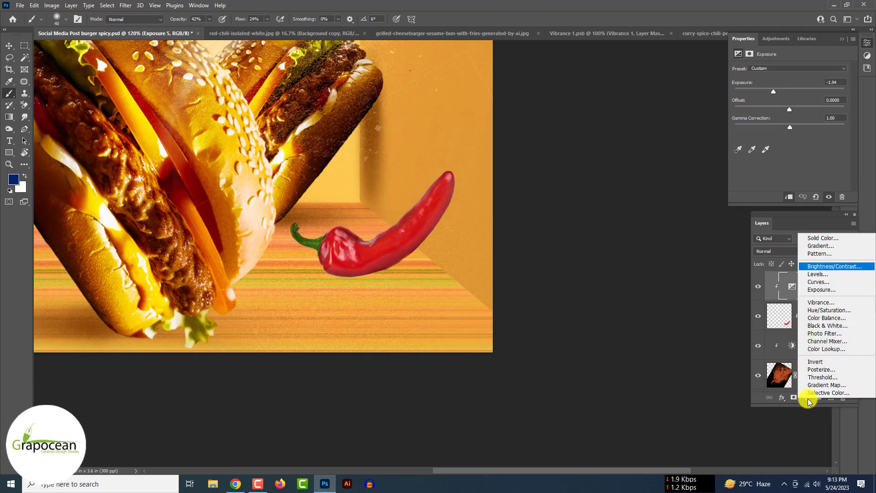
{"action": "left_click", "coordinate": [830, 289]}
{"action": "left_click_drag", "start_coordinate": [789, 91], "coordinate": [823, 100]}
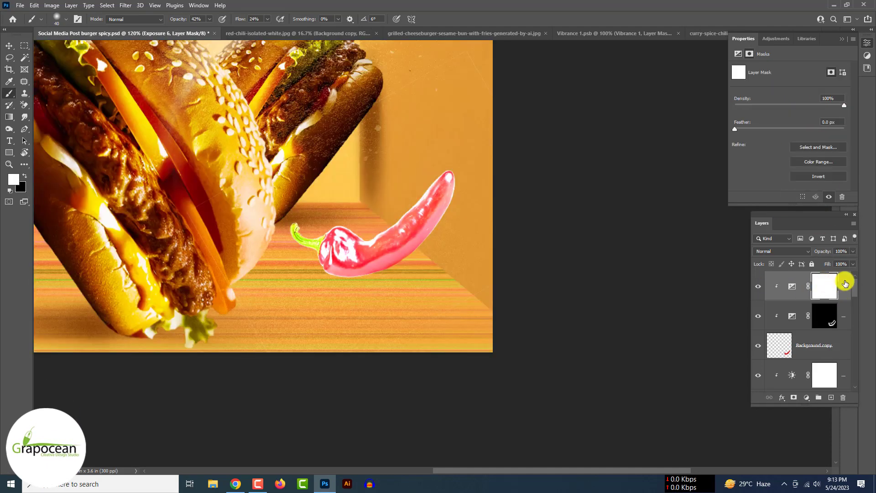
Adjust the brightening Exposure layer's Blend If sliders to limit its effect to the chili's lighter tones.
{"action": "double_click", "coordinate": [841, 285]}
{"action": "mouse_move", "coordinate": [759, 411]}
{"action": "left_mouse_down"}
{"action": "mouse_move", "coordinate": [741, 413]}
{"action": "mouse_move", "coordinate": [759, 411]}
{"action": "left_mouse_up"}
{"action": "left_click_drag", "start_coordinate": [759, 430], "coordinate": [722, 430]}
{"action": "left_click", "coordinate": [838, 271]}
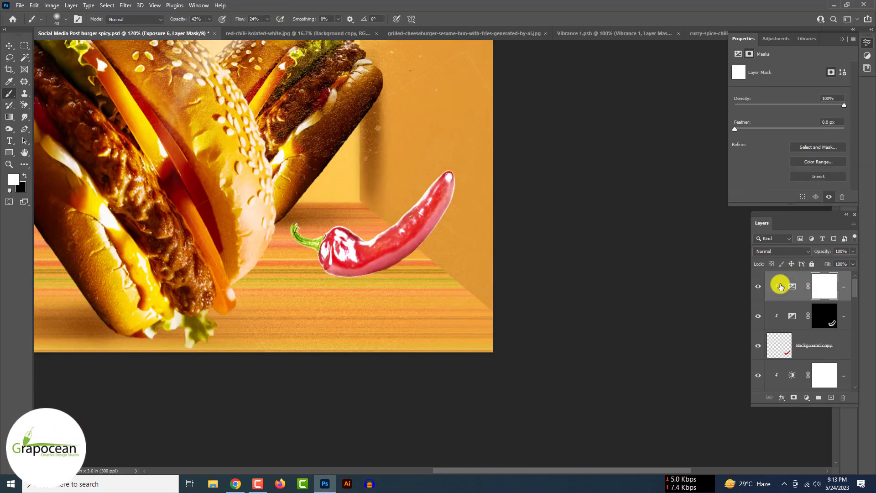
Invert the brightening Exposure's mask and paint white on it to add highlights along the chili's upper side.
{"action": "left_click", "coordinate": [853, 252]}
{"action": "mouse_move", "coordinate": [853, 262]}
{"action": "left_mouse_down"}
{"action": "mouse_move", "coordinate": [840, 262]}
{"action": "mouse_move", "coordinate": [853, 263]}
{"action": "left_mouse_up"}
{"action": "left_click", "coordinate": [831, 285]}
{"action": "key", "text": "ctrl+i"}
{"action": "scroll", "coordinate": [420, 208], "scroll_direction": "up", "scroll_amount": 5}
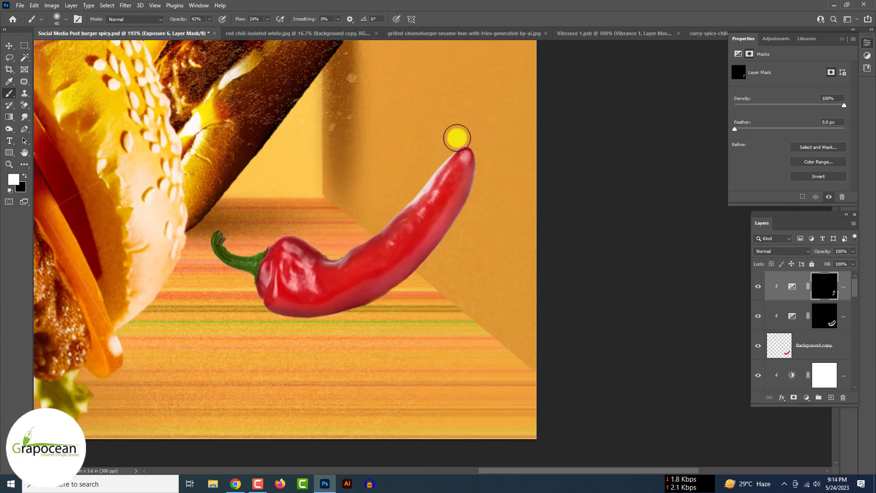
{"action": "left_click_drag", "start_coordinate": [274, 274], "coordinate": [335, 267]}
{"action": "scroll", "coordinate": [335, 276], "scroll_direction": "down", "scroll_amount": 5}
{"action": "scroll", "coordinate": [374, 301], "scroll_direction": "up", "scroll_amount": 5}
{"action": "scroll", "coordinate": [369, 311], "scroll_direction": "down", "scroll_amount": 10}
{"action": "key", "text": "v"}
{"action": "scroll", "coordinate": [375, 306], "scroll_direction": "up", "scroll_amount": 11}
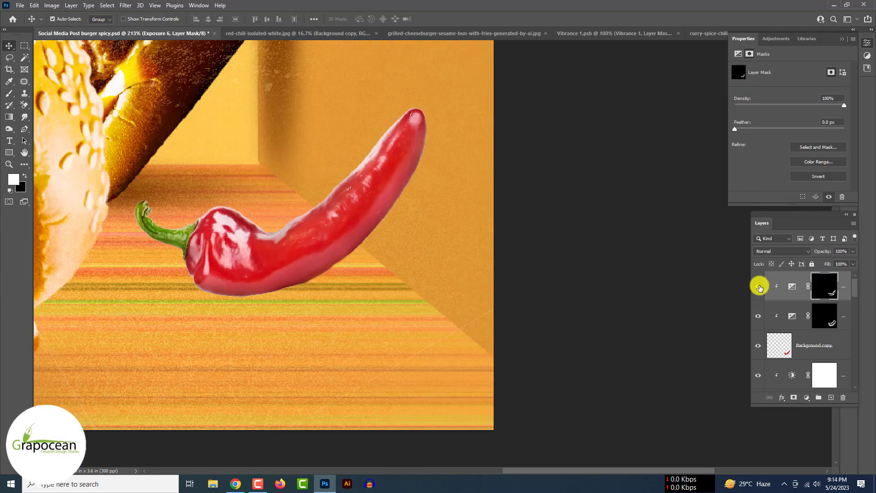
Add a blank layer beneath the chili, and clean up the chili's edges with black on a new layer mask.
{"action": "left_click", "coordinate": [830, 375]}
{"action": "left_click", "coordinate": [832, 398]}
{"action": "key", "text": "b"}
{"action": "left_click", "coordinate": [815, 345]}
{"action": "left_click", "coordinate": [793, 397]}
{"action": "key", "text": "x"}
{"action": "scroll", "coordinate": [441, 321], "scroll_direction": "down", "scroll_amount": 6}
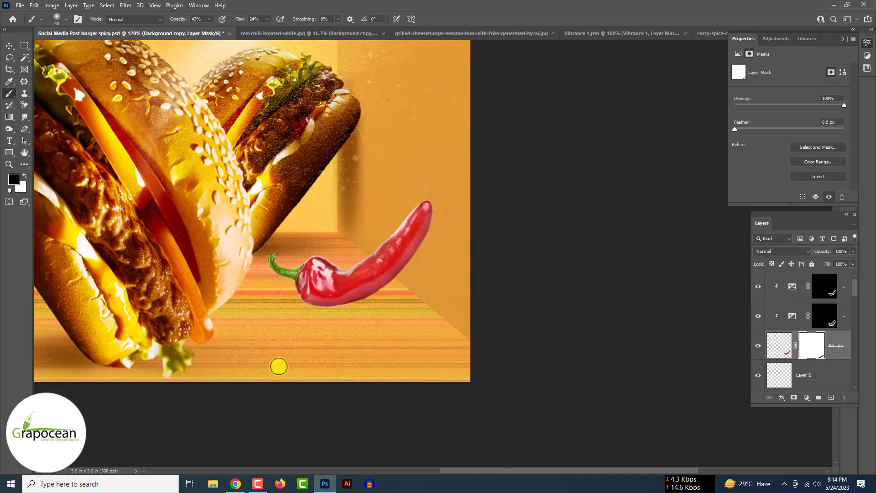
{"action": "left_click_drag", "start_coordinate": [424, 110], "coordinate": [64, 283]}
{"action": "scroll", "coordinate": [379, 354], "scroll_direction": "down", "scroll_amount": 4}
{"action": "scroll", "coordinate": [367, 257], "scroll_direction": "up", "scroll_amount": 11}
Add an Exposure adjustment of -6.67 beneath the chili and invert its mask to black.
{"action": "left_click", "coordinate": [804, 376]}
{"action": "left_click", "coordinate": [808, 397]}
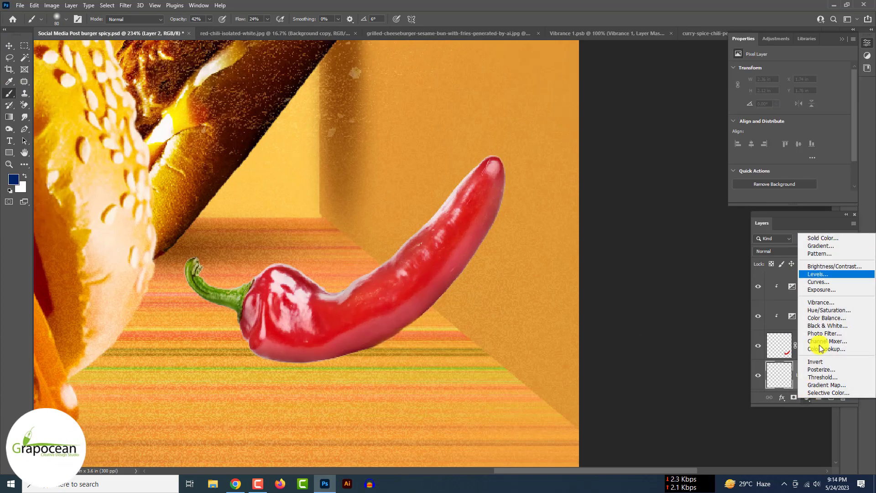
{"action": "left_click", "coordinate": [821, 290]}
{"action": "left_click_drag", "start_coordinate": [790, 92], "coordinate": [753, 91]}
{"action": "key", "text": "ctrl+i"}
Paint the chili's shadow on the floor and side wall through the Exposure mask, using a brush at 32% opacity and 1% flow.
{"action": "right_click", "coordinate": [330, 190]}
{"action": "left_click", "coordinate": [249, 260]}
{"action": "left_click_drag", "start_coordinate": [180, 19], "coordinate": [174, 19]}
{"action": "left_click_drag", "start_coordinate": [240, 20], "coordinate": [222, 24]}
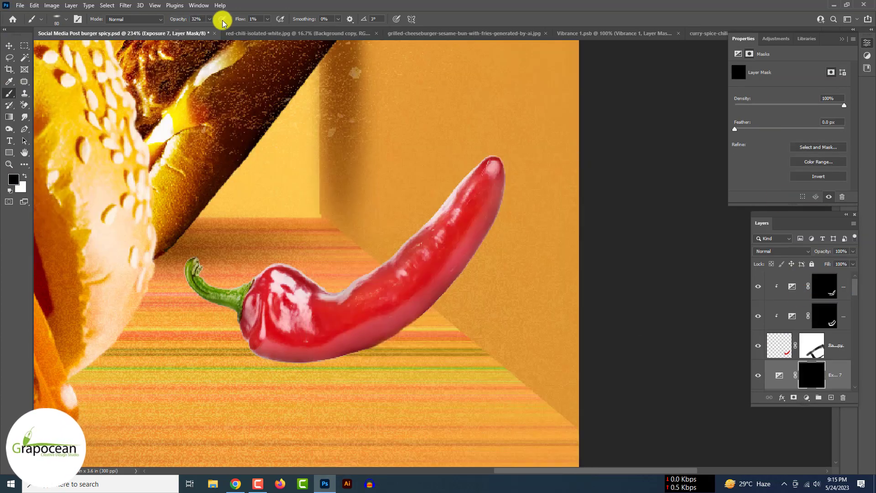
{"action": "right_click", "coordinate": [492, 237]}
{"action": "left_click_drag", "start_coordinate": [522, 170], "coordinate": [510, 158]}
{"action": "left_click_drag", "start_coordinate": [499, 213], "coordinate": [488, 263]}
{"action": "scroll", "coordinate": [470, 360], "scroll_direction": "down", "scroll_amount": 6}
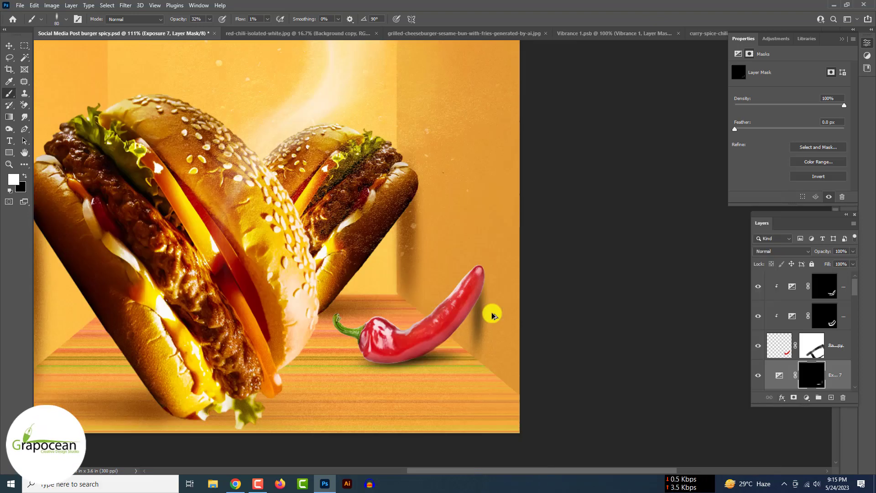
{"action": "scroll", "coordinate": [477, 322], "scroll_direction": "up", "scroll_amount": 8}
{"action": "left_click_drag", "start_coordinate": [468, 334], "coordinate": [462, 381]}
Load the chili's outline as a selection and contract it by 1 pixel.
{"action": "left_click", "coordinate": [781, 345], "text": "ctrl"}
{"action": "key", "text": "alt+s"}
{"action": "key", "text": "m"}
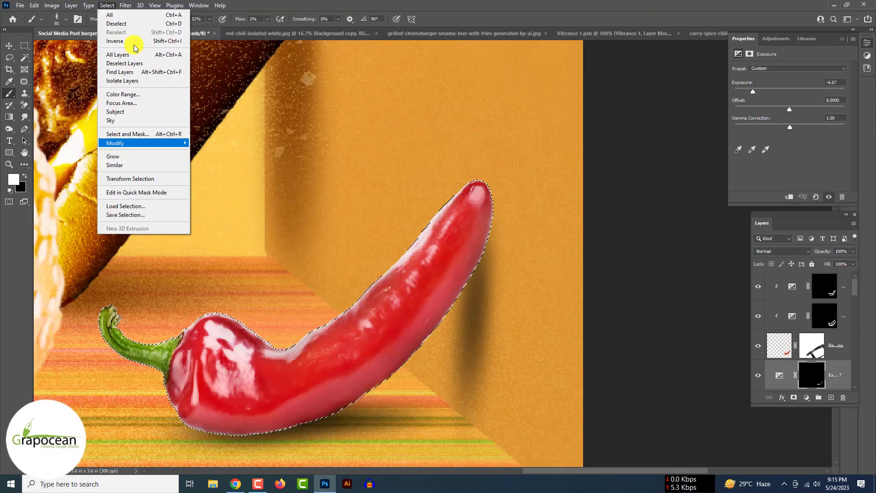
{"action": "left_click", "coordinate": [209, 169]}
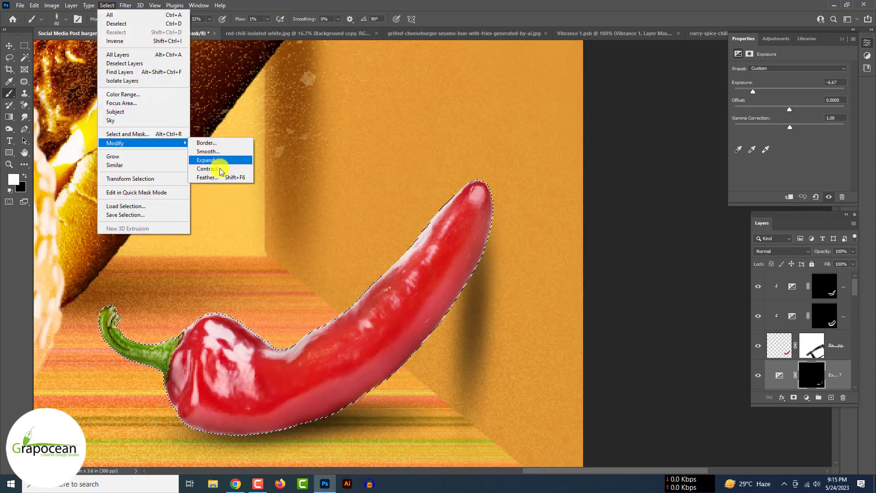
{"action": "left_click", "coordinate": [224, 170]}
{"action": "key", "text": "BackSpace"}
{"action": "type", "text": "1"}
{"action": "key", "text": "Return"}
Invert the selection and paint black on the chili's mask around its edges, with the brush at 100% opacity and 100% flow.
{"action": "left_click", "coordinate": [813, 349]}
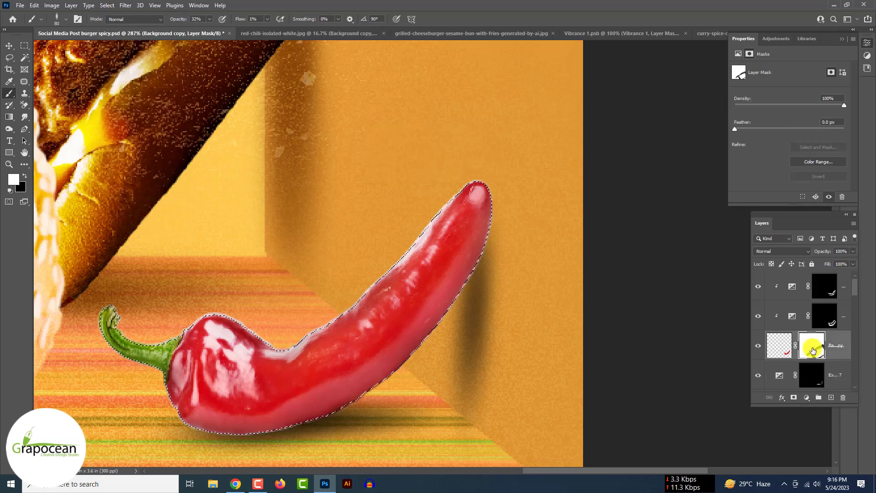
{"action": "right_click", "coordinate": [389, 291]}
{"action": "left_click_drag", "start_coordinate": [412, 177], "coordinate": [423, 176]}
{"action": "left_click", "coordinate": [349, 272]}
{"action": "key", "text": "0"}
{"action": "key", "text": "shift+0"}
{"action": "key", "text": "ctrl+shift+i"}
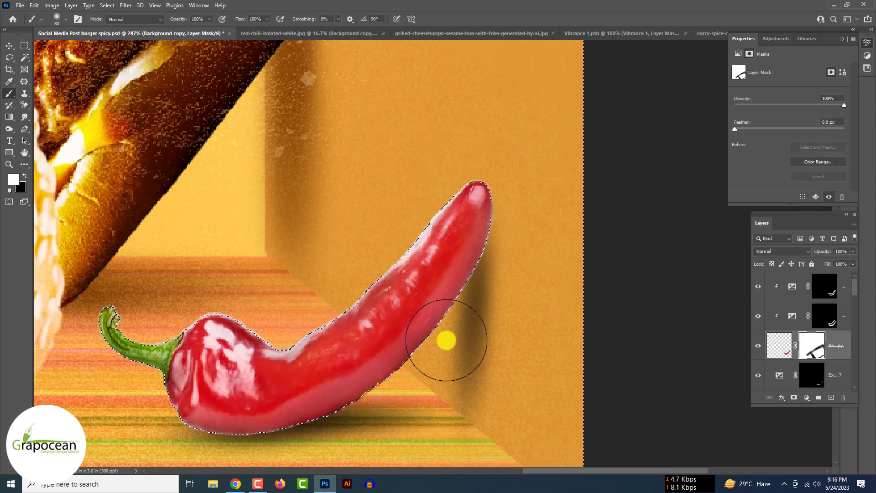
{"action": "left_click", "coordinate": [9, 45]}
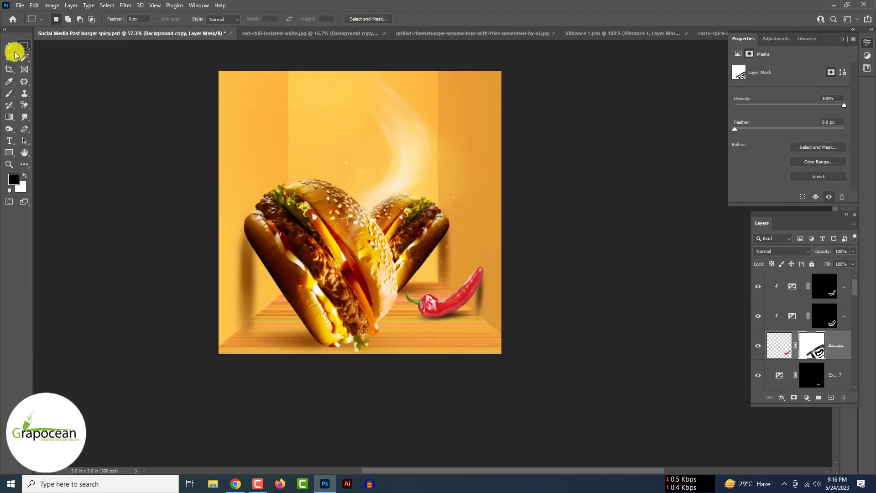
Set the chili shadow's Exposure layer opacity to 58%, keeping the Normal blend mode.
{"action": "left_click", "coordinate": [812, 374]}
{"action": "left_click", "coordinate": [777, 252]}
{"action": "key", "text": "shift+alt+o"}
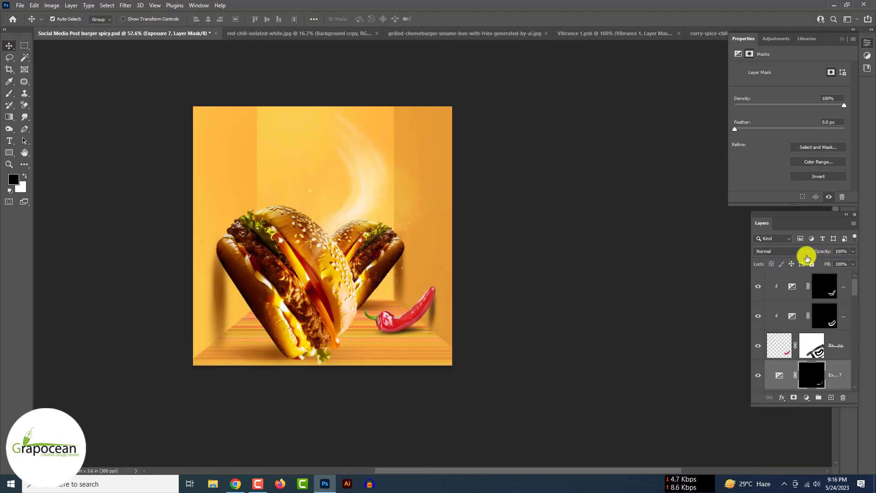
{"action": "left_click", "coordinate": [788, 251]}
{"action": "left_click_drag", "start_coordinate": [854, 262], "coordinate": [834, 262]}
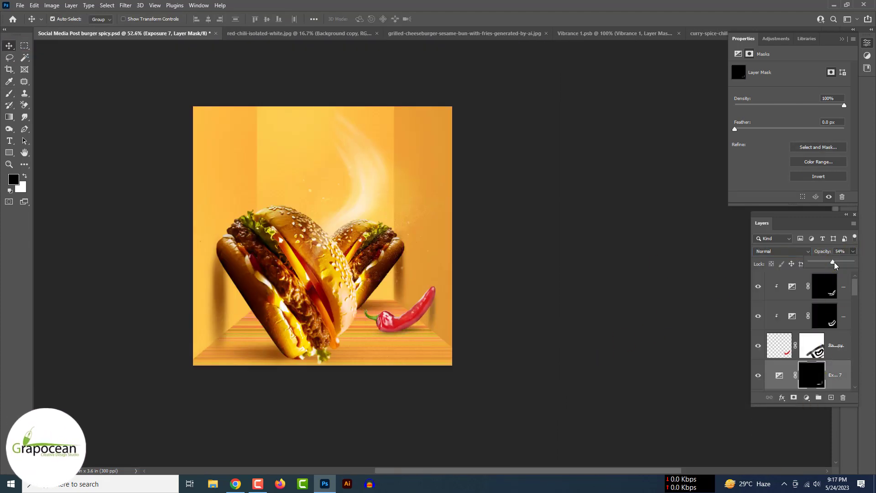
{"action": "left_click", "coordinate": [13, 43]}
{"action": "scroll", "coordinate": [328, 294], "scroll_direction": "up", "scroll_amount": 5}
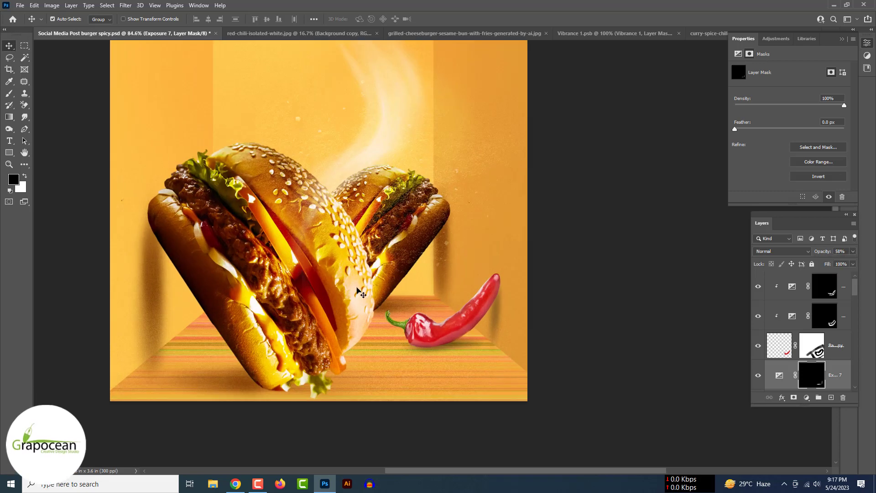
{"action": "scroll", "coordinate": [363, 286], "scroll_direction": "down", "scroll_amount": 6}
Add the two-line headline "SPICY BURGER" on a new top layer above the burgers.
{"action": "left_click", "coordinate": [9, 141]}
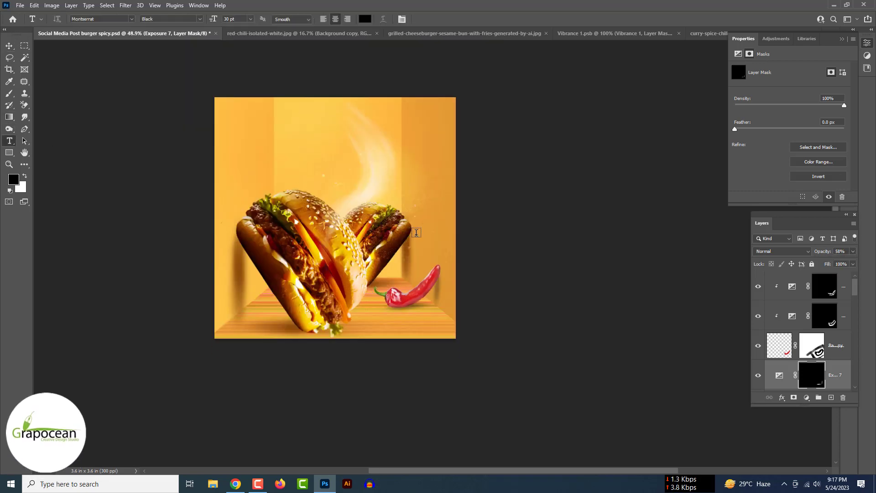
{"action": "left_click", "coordinate": [831, 398]}
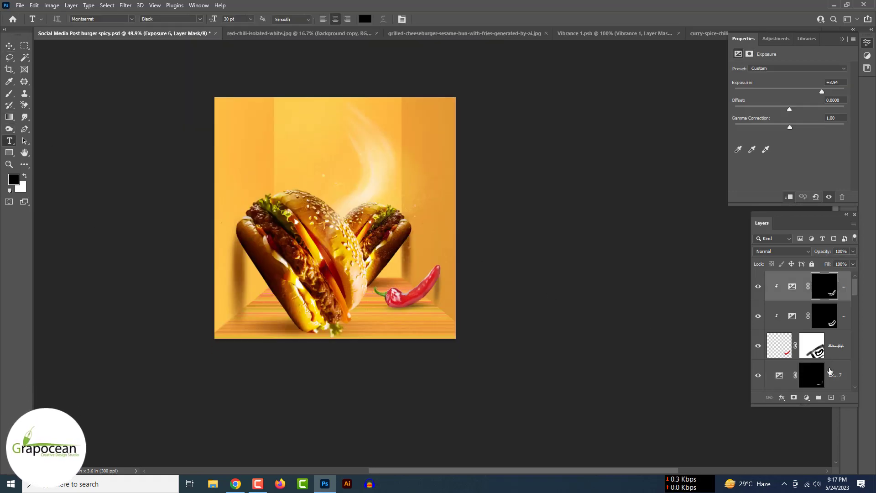
{"action": "left_click", "coordinate": [326, 150]}
{"action": "key", "text": "BackSpace"}
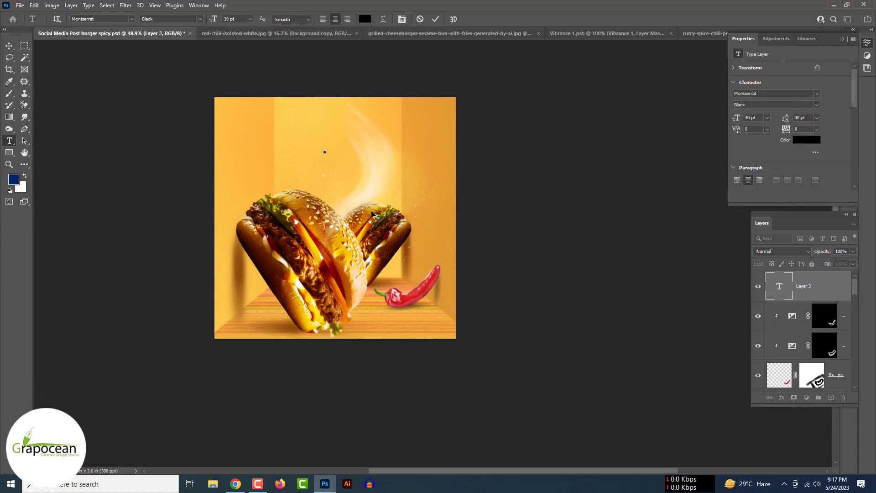
{"action": "type", "text": "SPICY"}
{"action": "key", "text": "Return"}
{"action": "type", "text": "BURGER"}
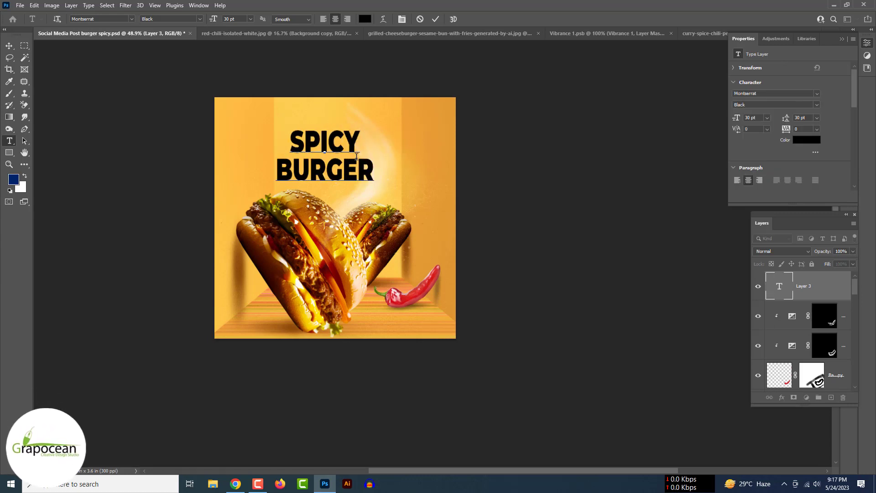
Recolor the whole SPICY BURGER headline to white.
{"action": "key", "text": "ctrl+a"}
{"action": "left_click", "coordinate": [365, 19]}
{"action": "left_click", "coordinate": [721, 356]}
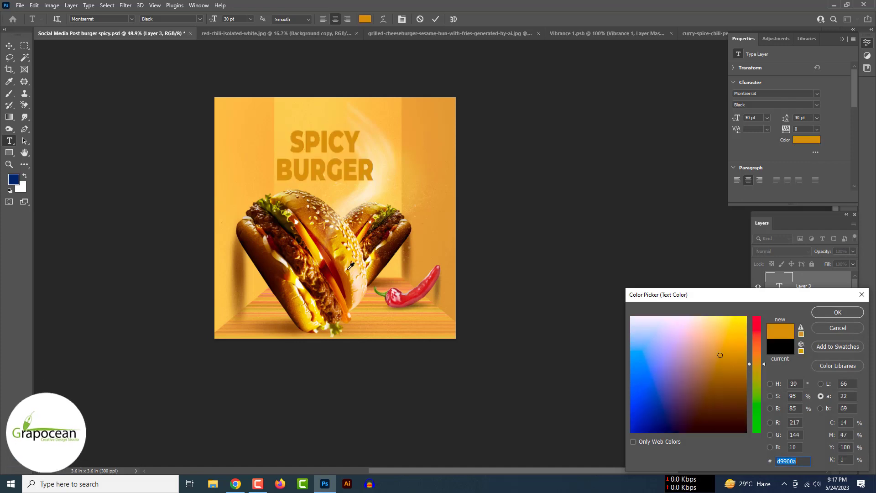
{"action": "left_click", "coordinate": [770, 409]}
{"action": "left_click_drag", "start_coordinate": [757, 334], "coordinate": [756, 298]}
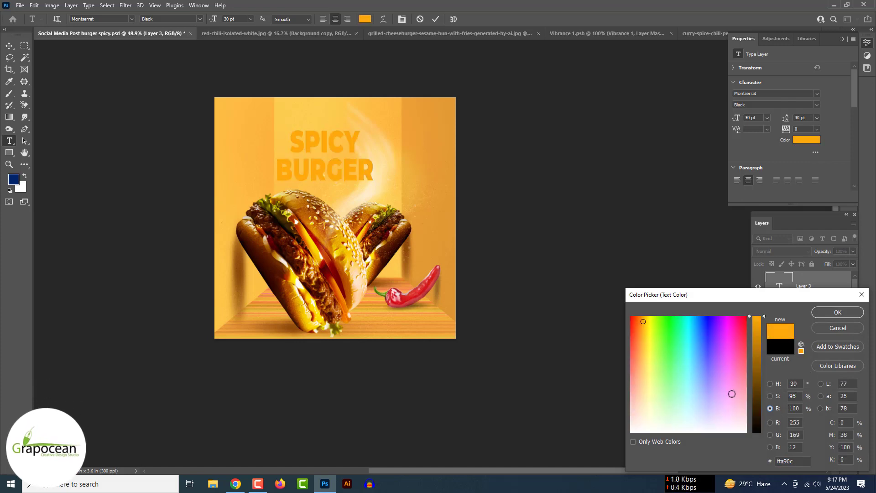
{"action": "left_click_drag", "start_coordinate": [731, 394], "coordinate": [632, 431]}
{"action": "left_click", "coordinate": [841, 316]}
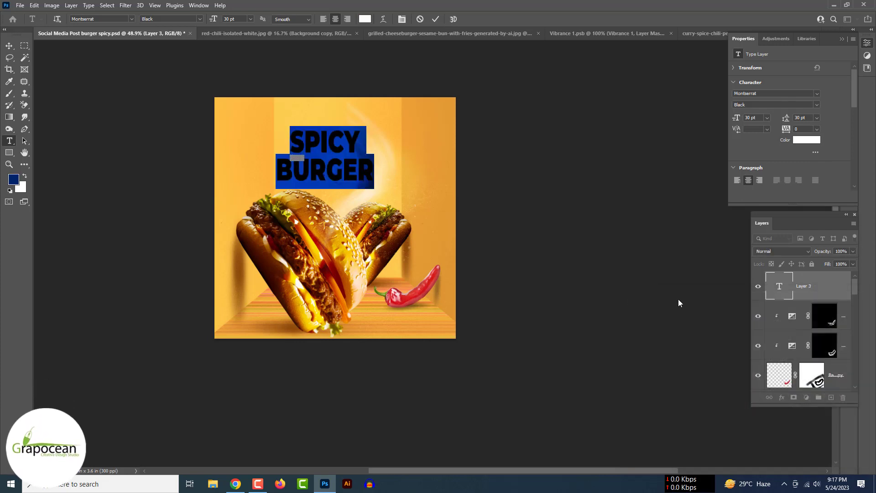
Move the headline up to the center of the back wall and place its layer directly above the Vibrance 1 layer.
{"action": "left_click", "coordinate": [9, 45]}
{"action": "scroll", "coordinate": [329, 143], "scroll_direction": "up", "scroll_amount": 3}
{"action": "left_click_drag", "start_coordinate": [330, 143], "coordinate": [346, 127]}
{"action": "scroll", "coordinate": [369, 161], "scroll_direction": "up", "scroll_amount": 5}
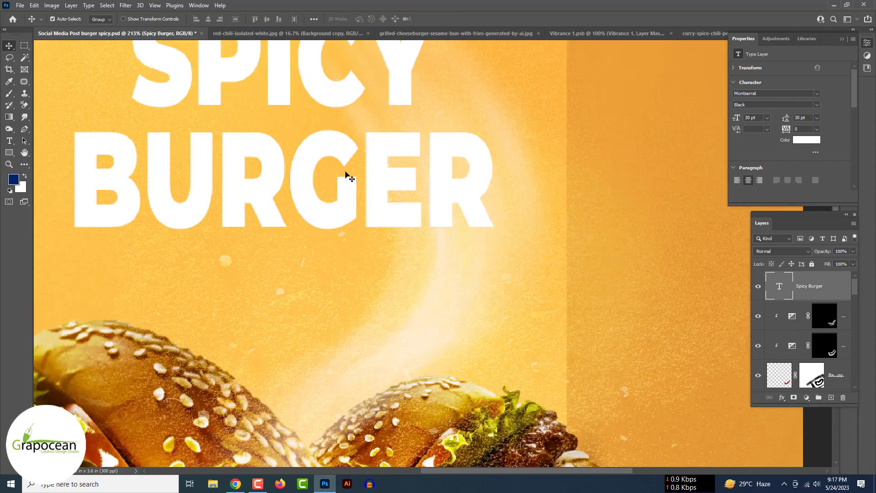
{"action": "scroll", "coordinate": [487, 237], "scroll_direction": "down", "scroll_amount": 3}
{"action": "left_click_drag", "start_coordinate": [810, 288], "coordinate": [815, 354]}
{"action": "right_click", "coordinate": [789, 357]}
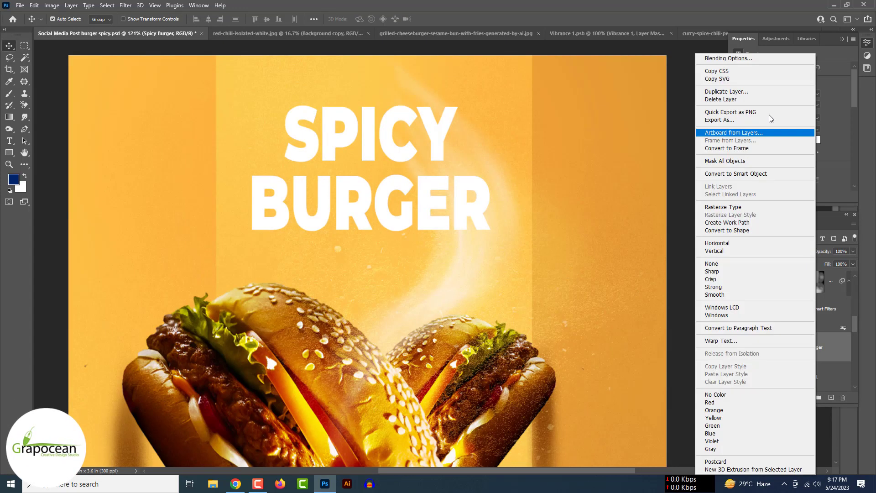
{"action": "left_click", "coordinate": [717, 57]}
{"action": "left_click", "coordinate": [543, 449]}
{"action": "left_click", "coordinate": [525, 447]}
{"action": "scroll", "coordinate": [557, 417], "scroll_direction": "down", "scroll_amount": 1}
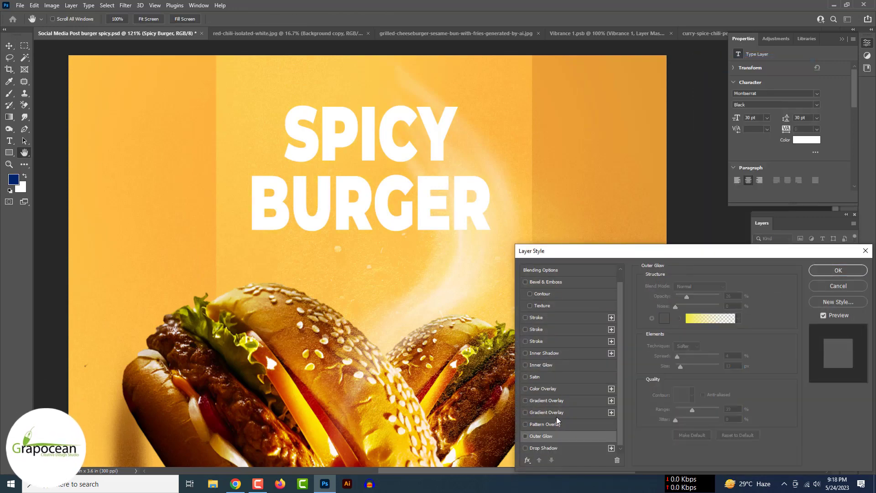
{"action": "left_click", "coordinate": [553, 447]}
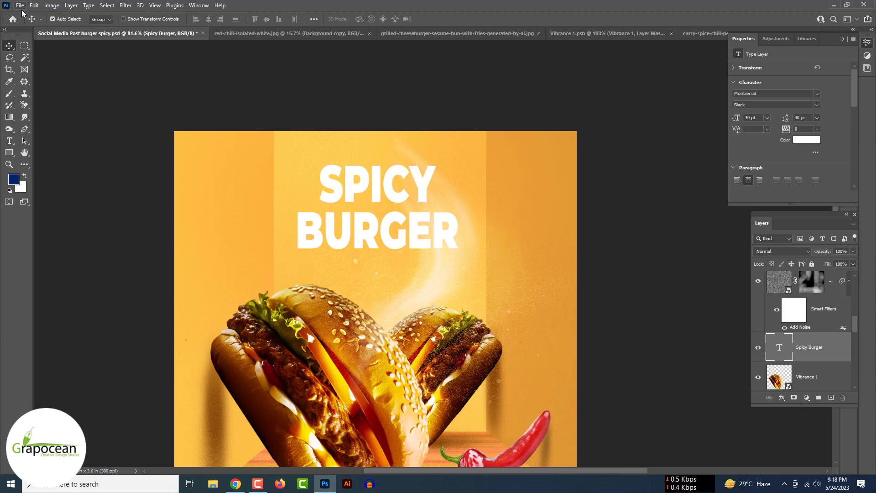
Enlarge the word SPICY to 41 pt so it matches the width of BURGER, and reposition the headline slightly lower.
{"action": "left_click", "coordinate": [20, 5]}
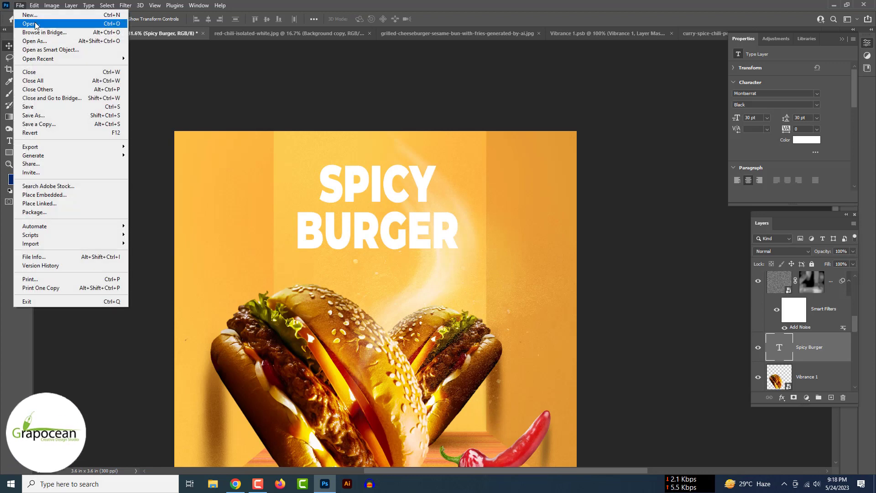
{"action": "key", "text": "Escape"}
{"action": "key", "text": "t"}
{"action": "double_click", "coordinate": [431, 181]}
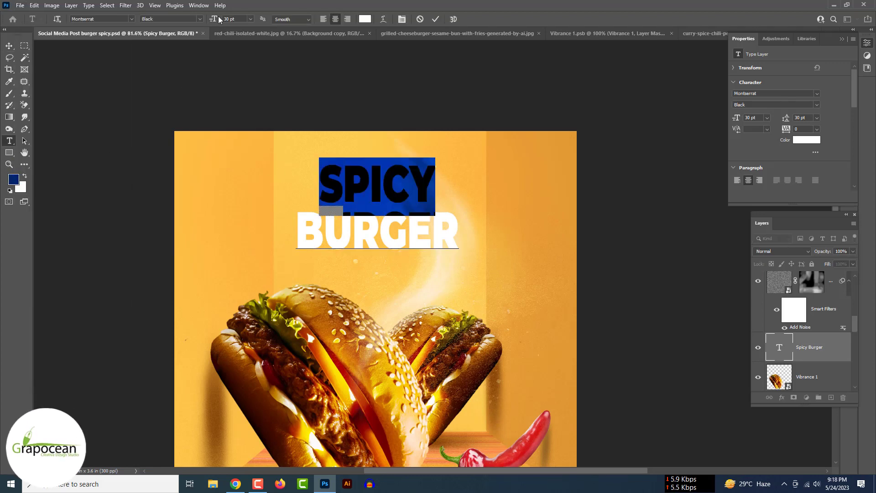
{"action": "left_click_drag", "start_coordinate": [213, 19], "coordinate": [218, 20]}
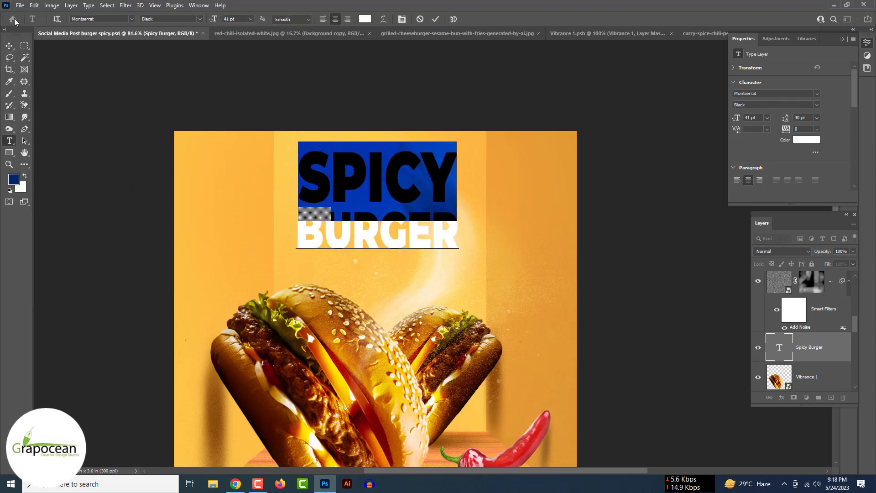
{"action": "left_click", "coordinate": [9, 45]}
{"action": "left_click", "coordinate": [442, 188]}
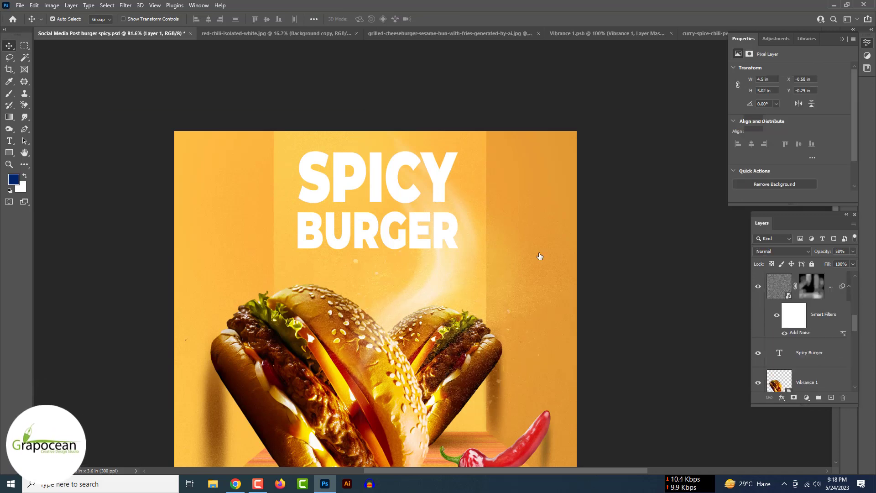
{"action": "left_click_drag", "start_coordinate": [411, 192], "coordinate": [440, 172]}
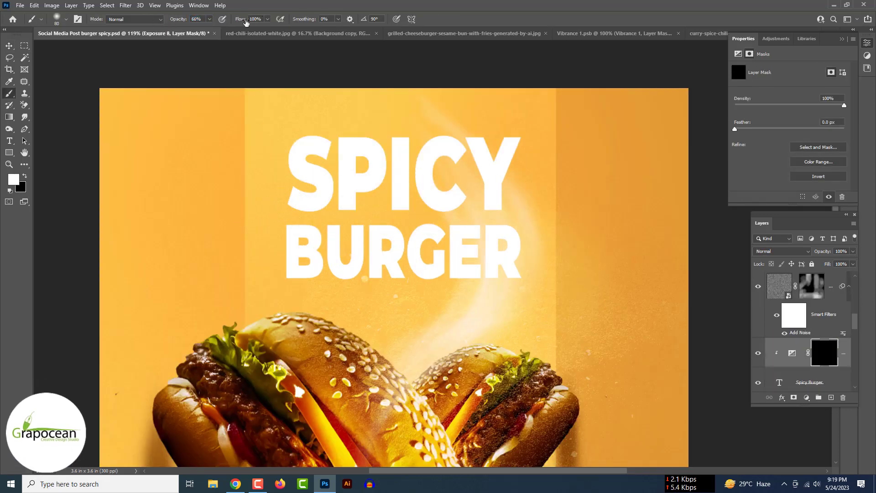
Shade the lower parts of the headline letters by painting white on the clipped Exposure mask with 29% brush opacity and 16% flow.
{"action": "left_click_drag", "start_coordinate": [246, 23], "coordinate": [172, 22]}
{"action": "left_click_drag", "start_coordinate": [295, 224], "coordinate": [436, 233]}
{"action": "key", "text": "ctrl+z"}
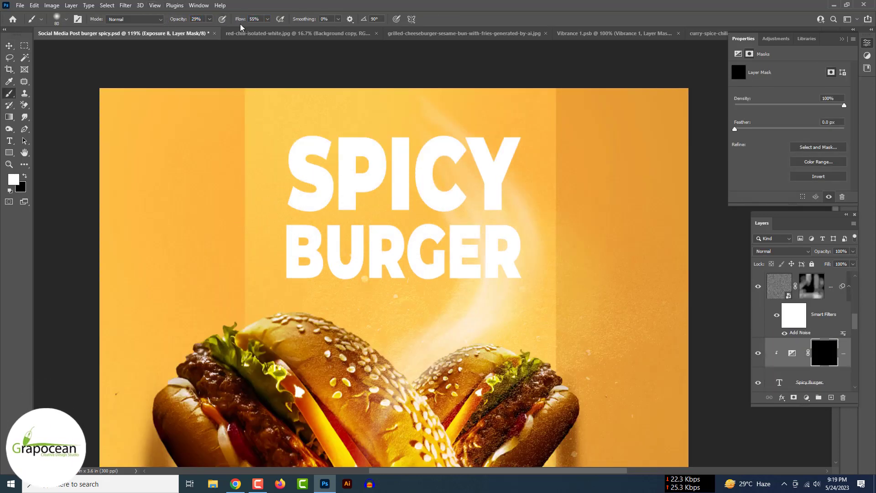
{"action": "left_click_drag", "start_coordinate": [290, 199], "coordinate": [559, 211]}
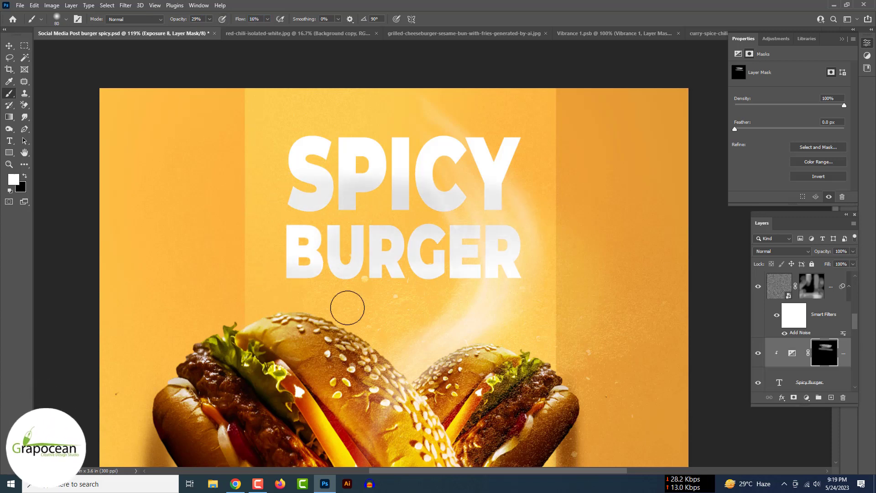
Lighten the shading across the word SPICY by painting black on the headline's Exposure mask.
{"action": "scroll", "coordinate": [397, 301], "scroll_direction": "down", "scroll_amount": 1}
{"action": "scroll", "coordinate": [479, 288], "scroll_direction": "up", "scroll_amount": 2}
{"action": "key", "text": "x"}
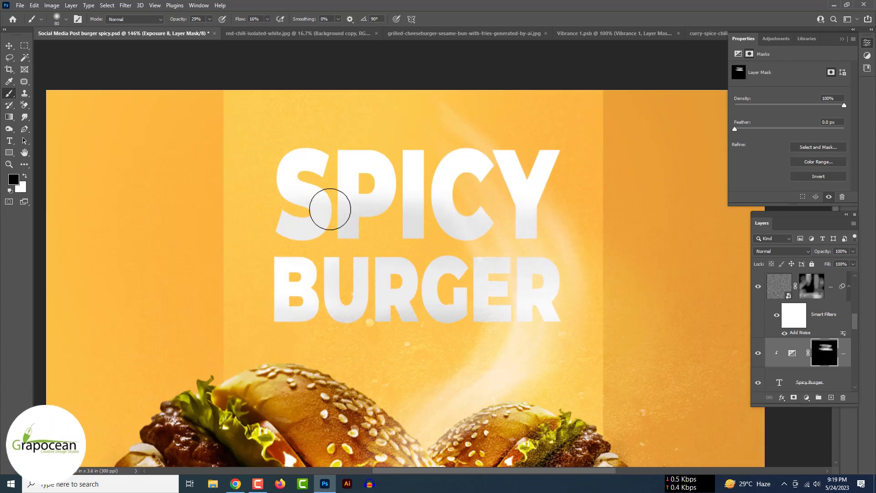
{"action": "mouse_move", "coordinate": [550, 183]}
{"action": "left_mouse_down"}
{"action": "mouse_move", "coordinate": [335, 143]}
{"action": "mouse_move", "coordinate": [452, 130]}
{"action": "mouse_move", "coordinate": [262, 179]}
{"action": "left_mouse_up"}
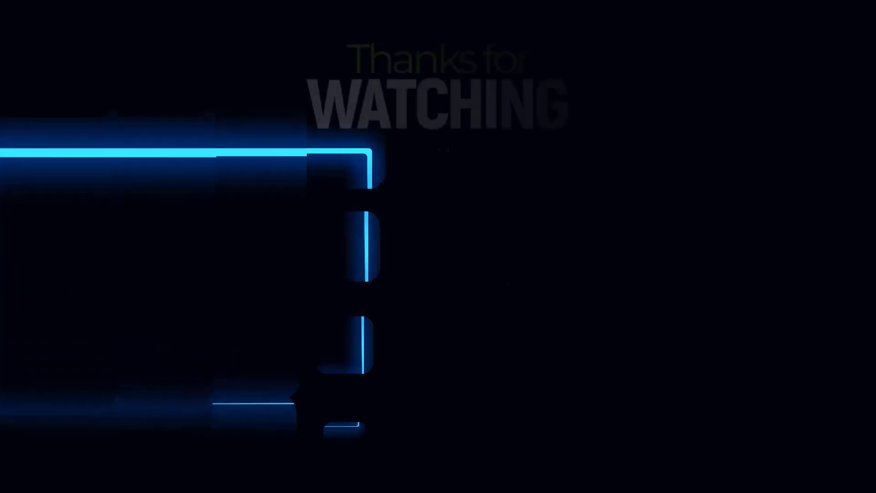